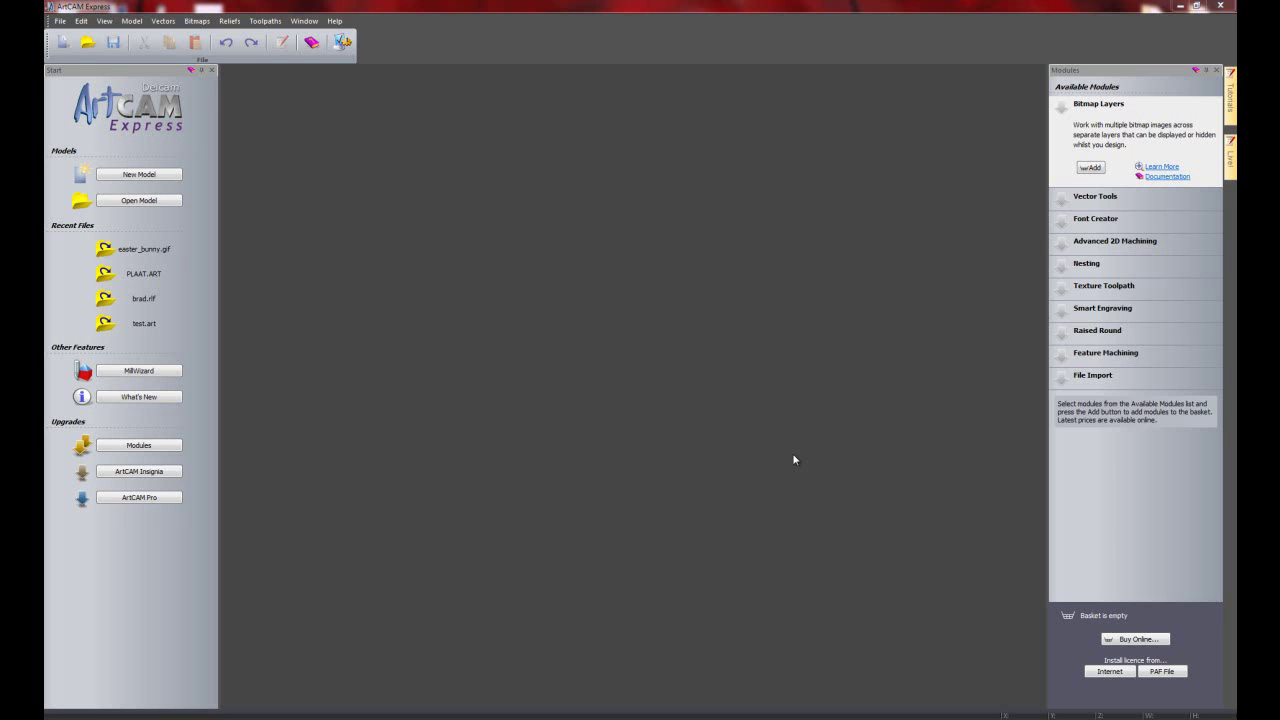
Step: Open easter_bunny.gif as a new model sized 815 mm high by 489 mm wide
left_click(61, 21)
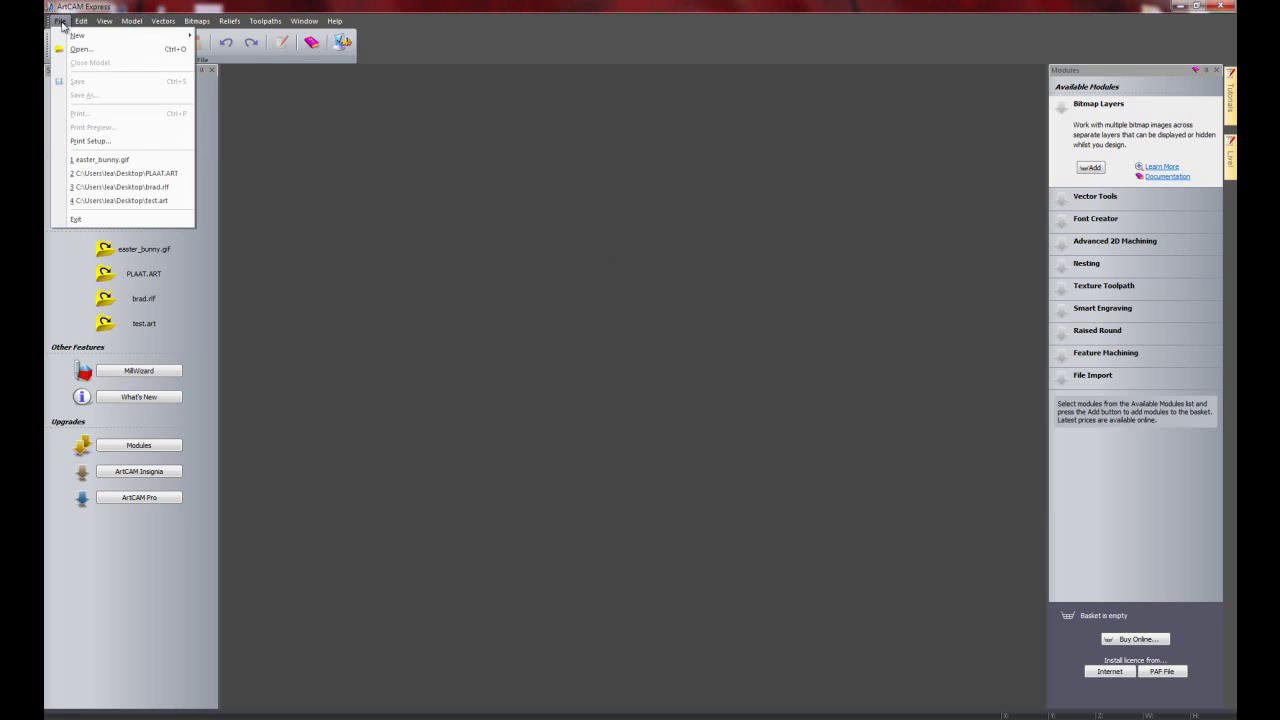
left_click(100, 49)
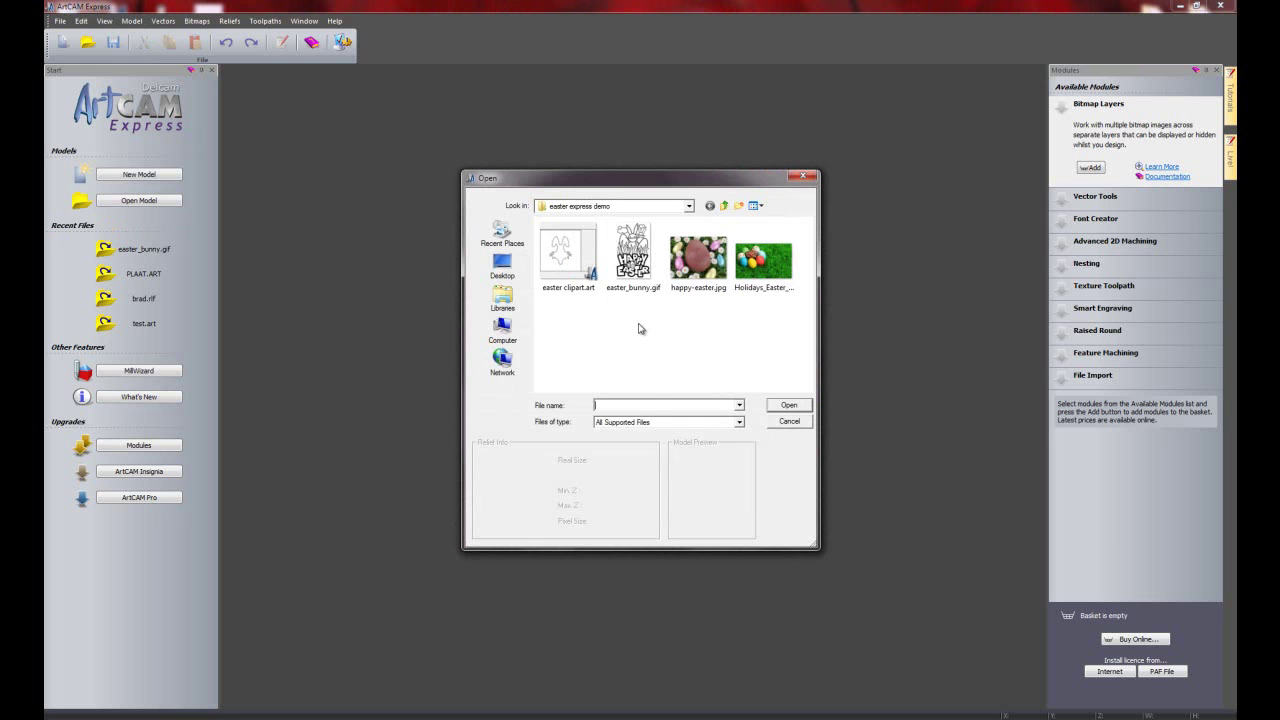
left_click(633, 258)
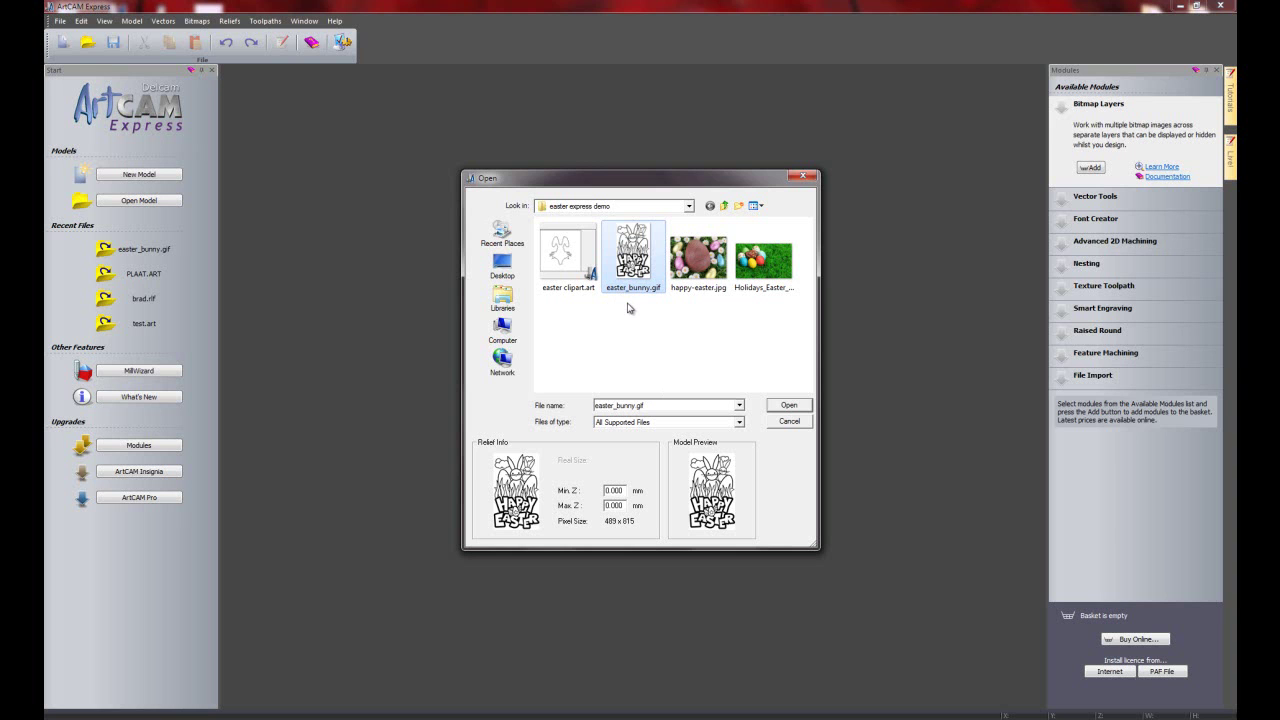
left_click(788, 406)
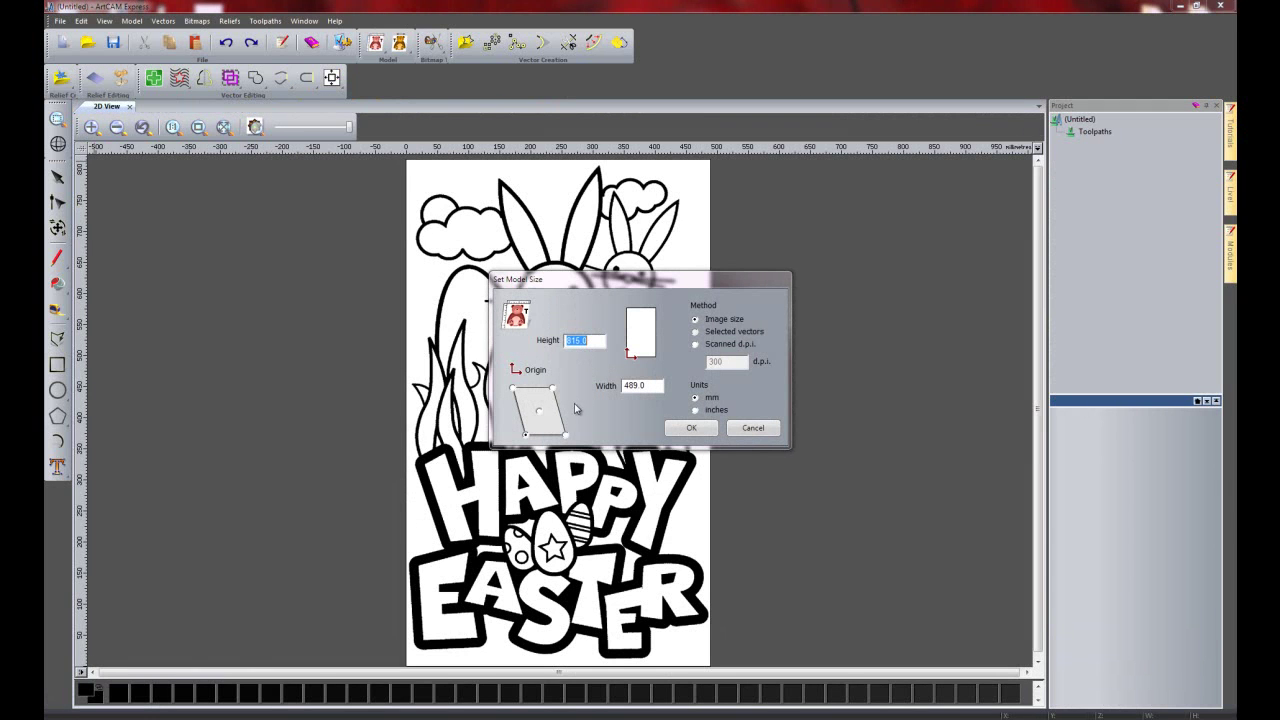
left_click(538, 416)
left_click(692, 429)
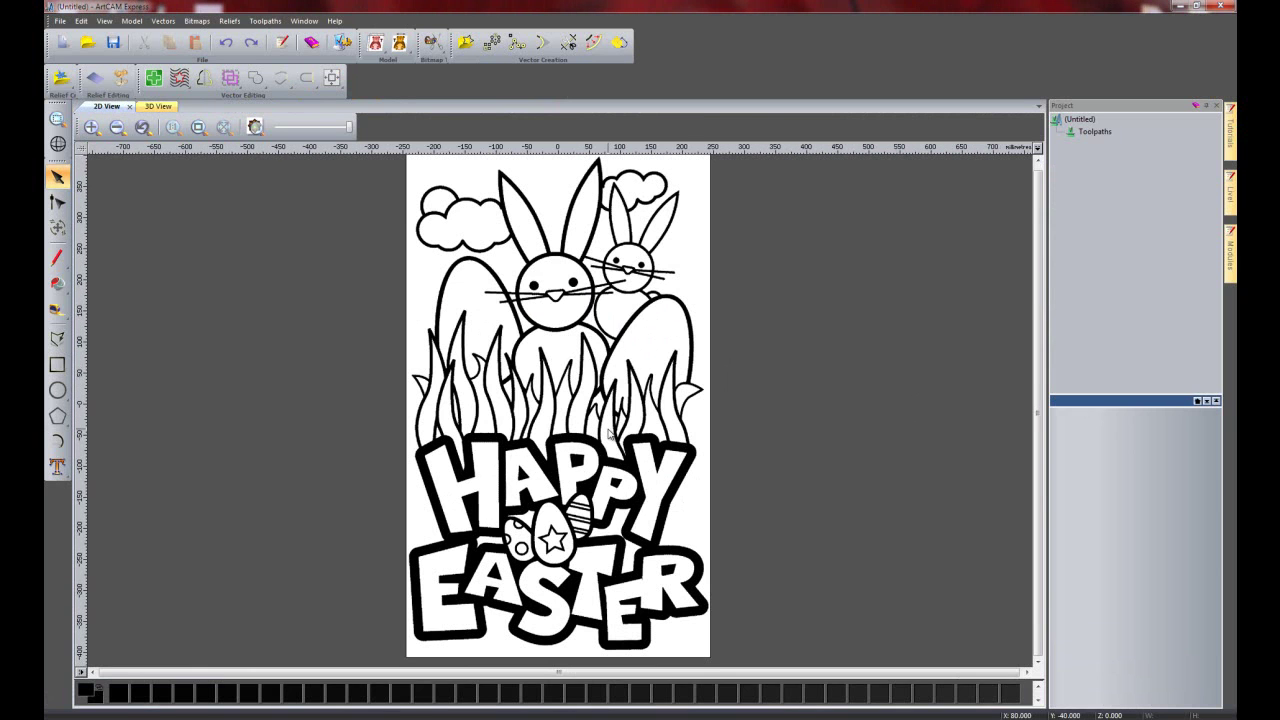
Step: Reduce the bunny bitmap to 6 colours, set white as primary, and trace boundary vectors
scroll(1040, 314, "up", 1)
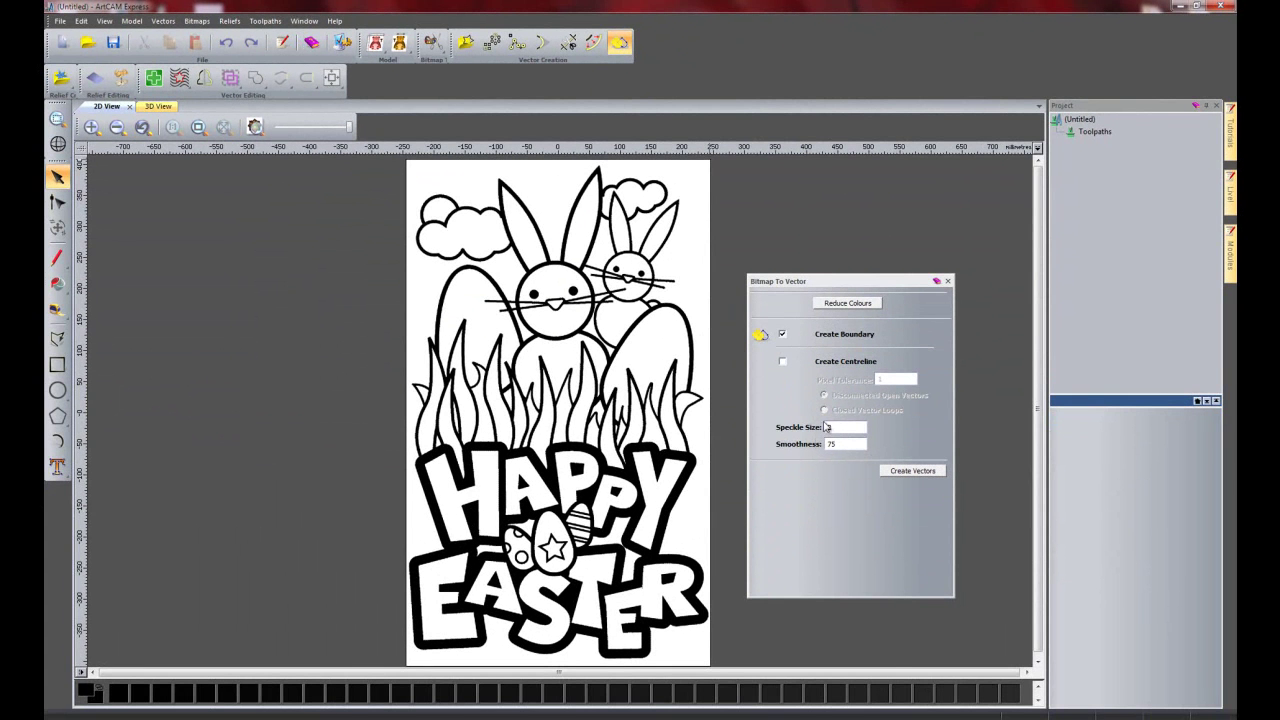
left_click(845, 303)
left_click_drag(650, 302, 302, 334)
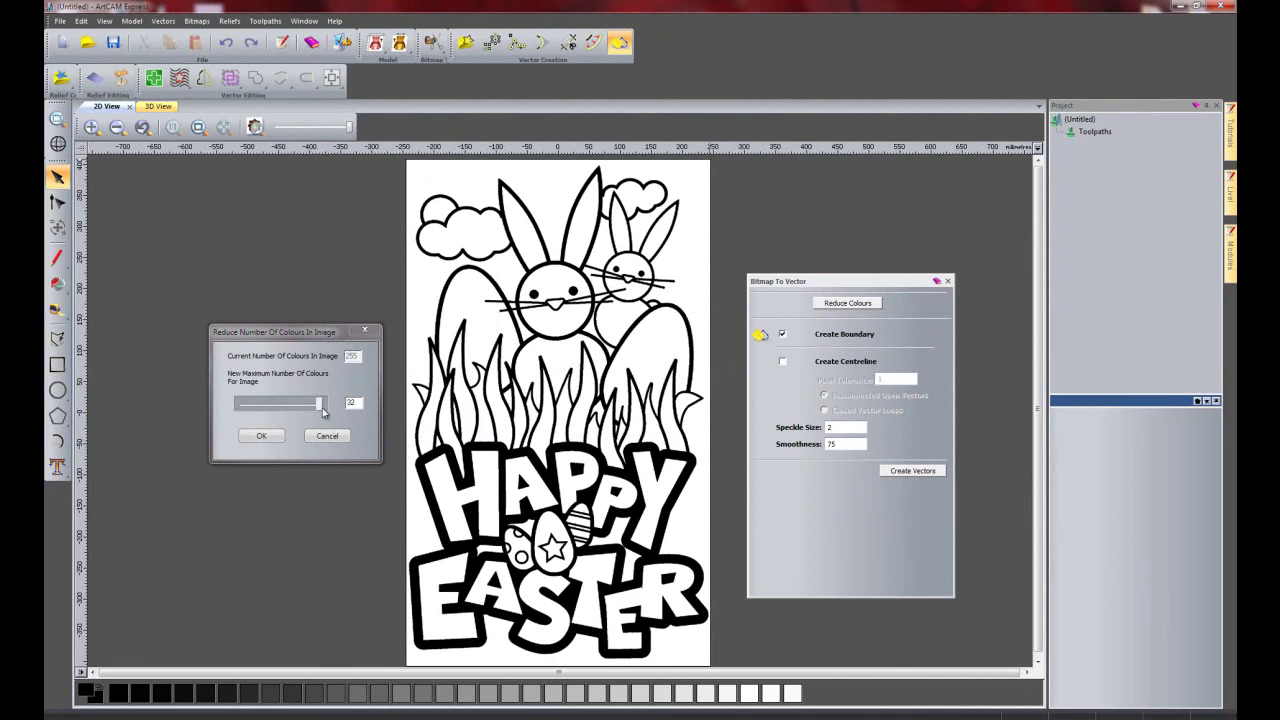
left_click_drag(319, 404, 253, 406)
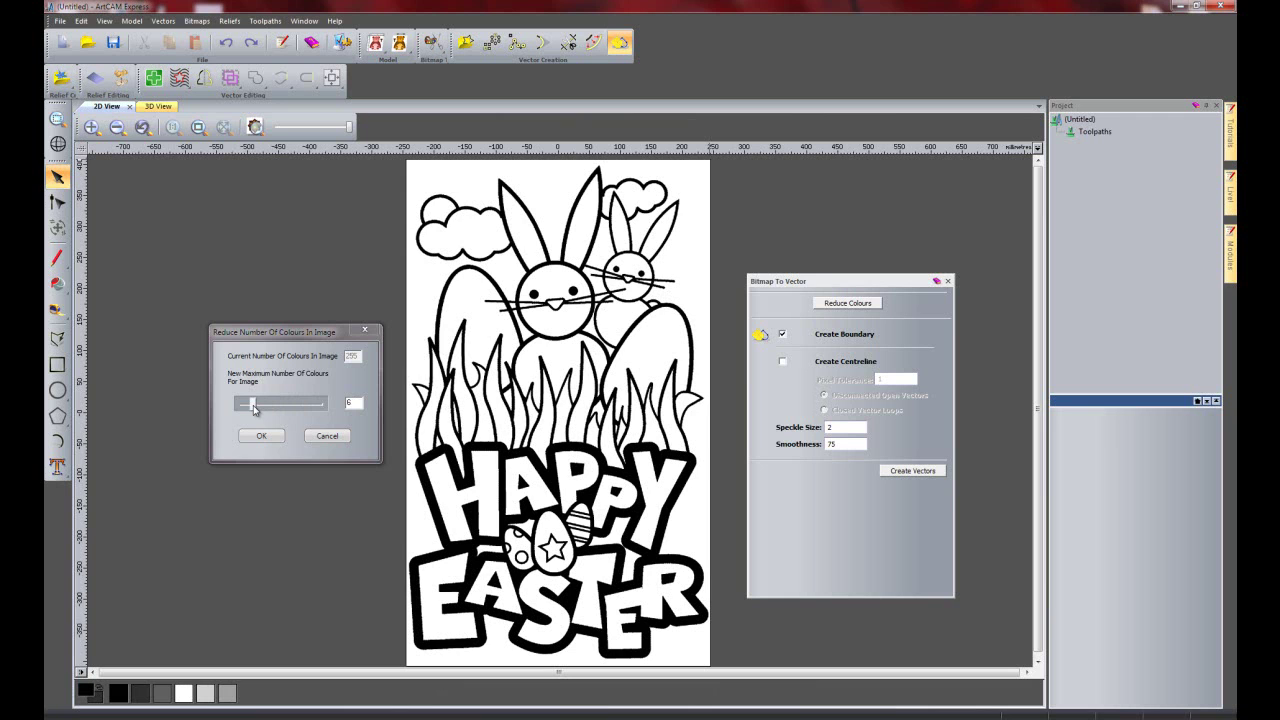
left_click(258, 436)
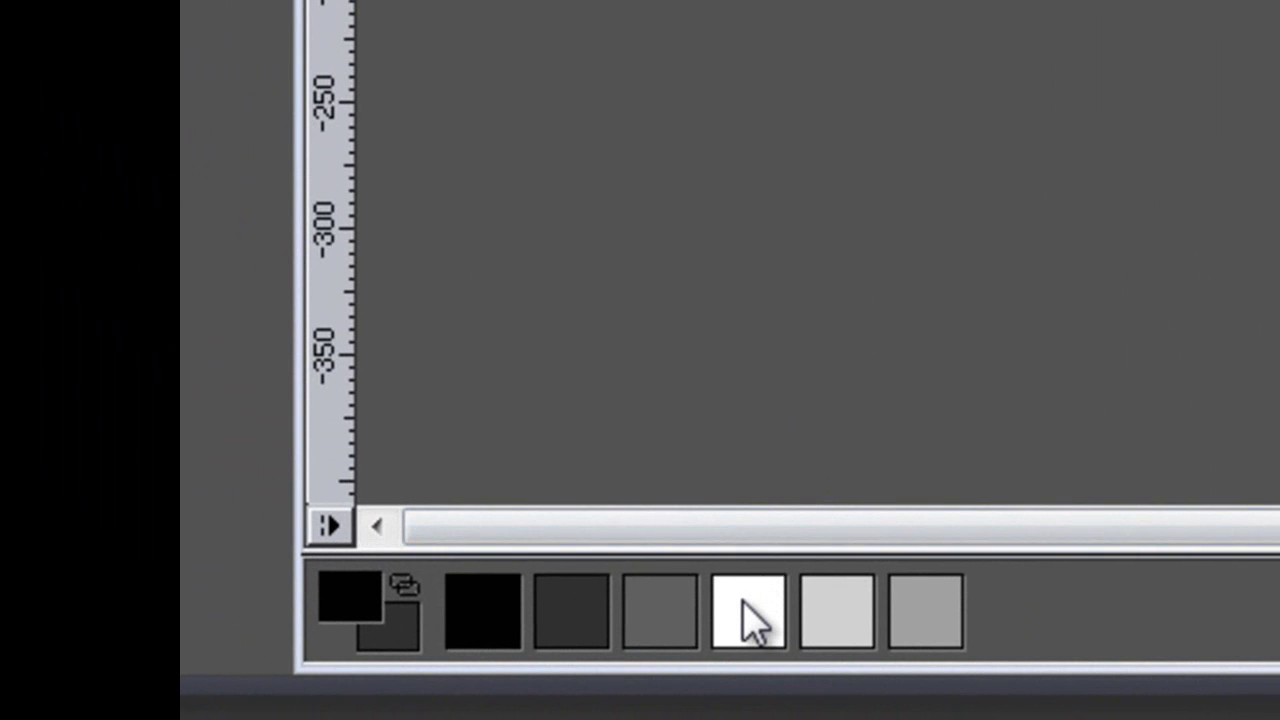
left_click(750, 615)
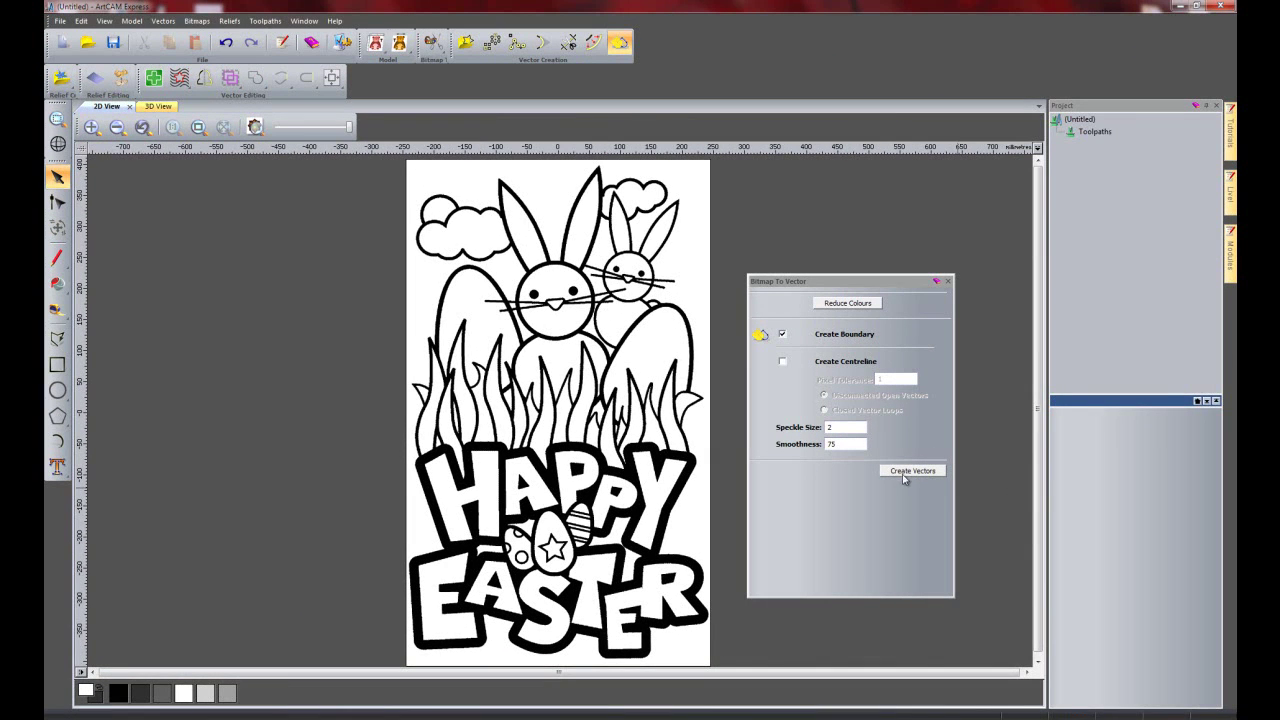
left_click(908, 470)
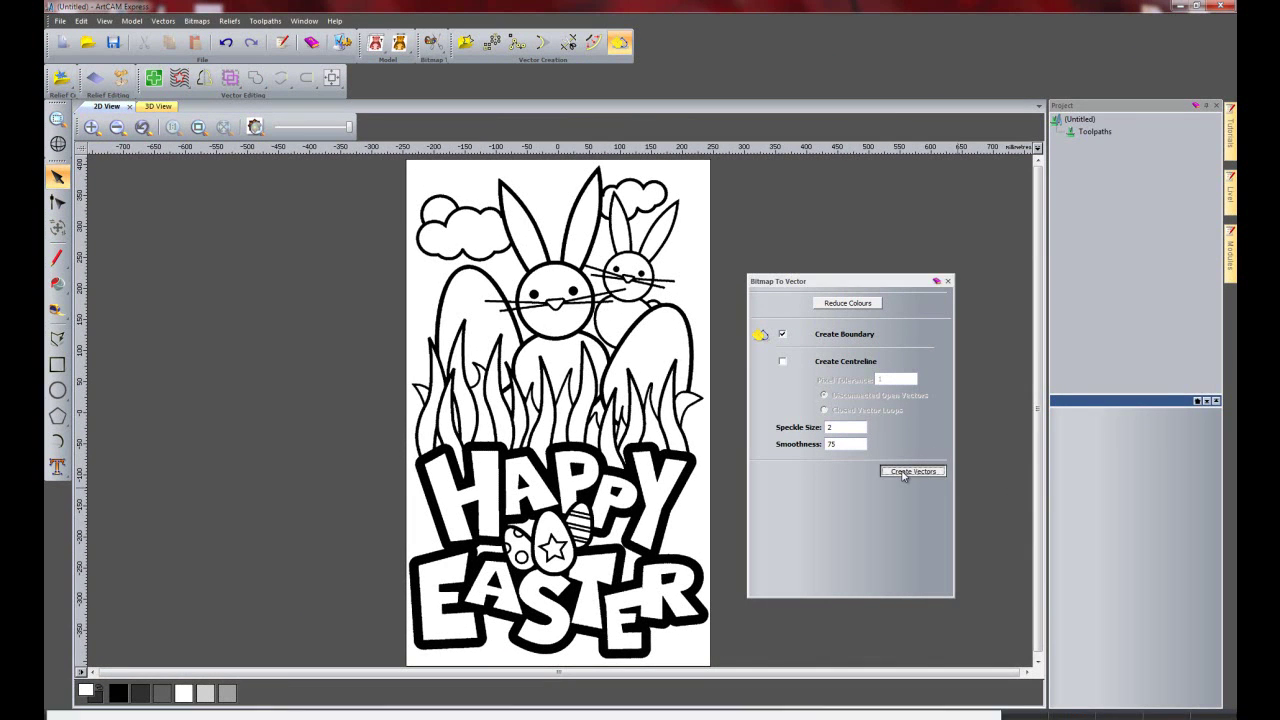
Step: Close Bitmap To Vector, clear the model boundary selection, and select all traced vectors
left_click(949, 283)
left_click(917, 288)
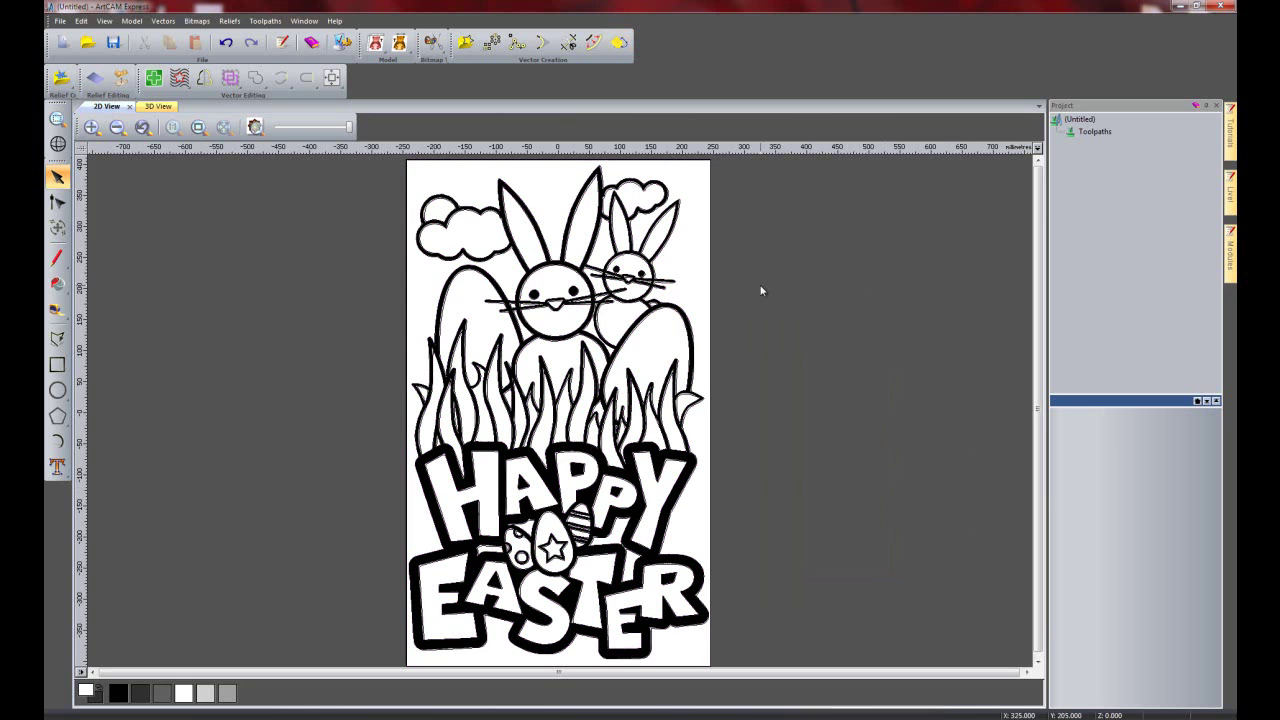
left_click(709, 248)
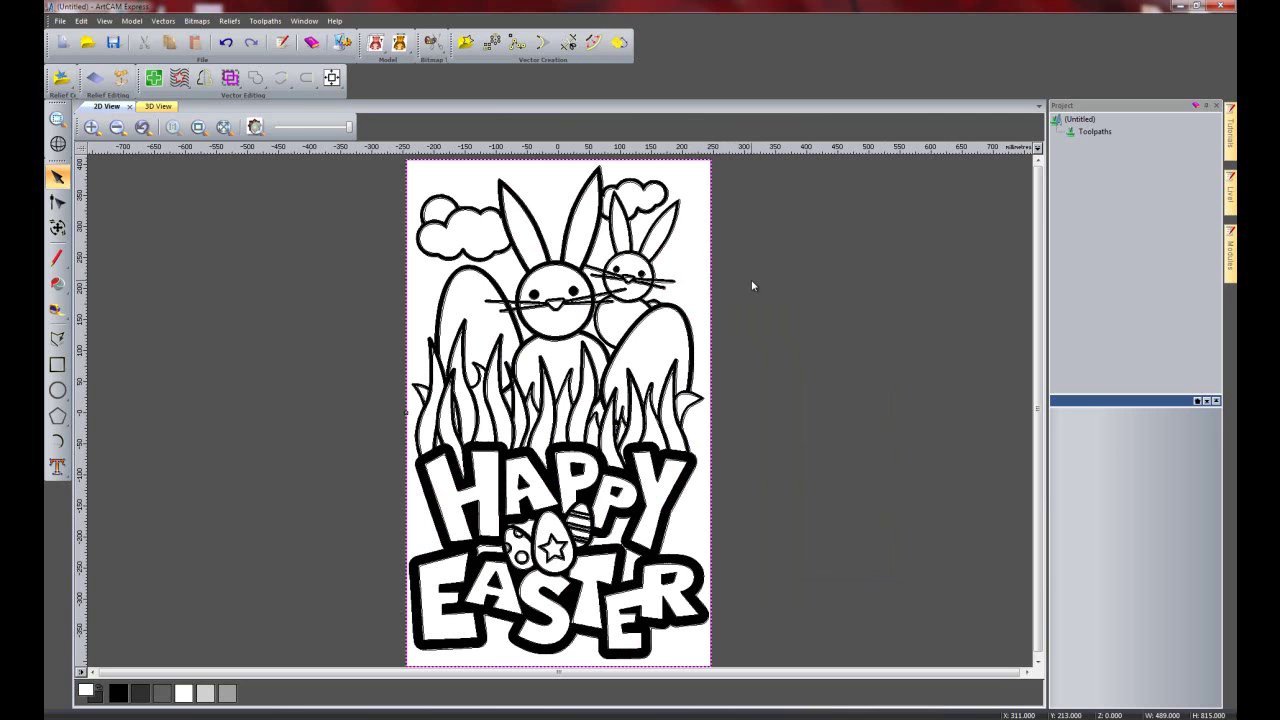
key("Delete")
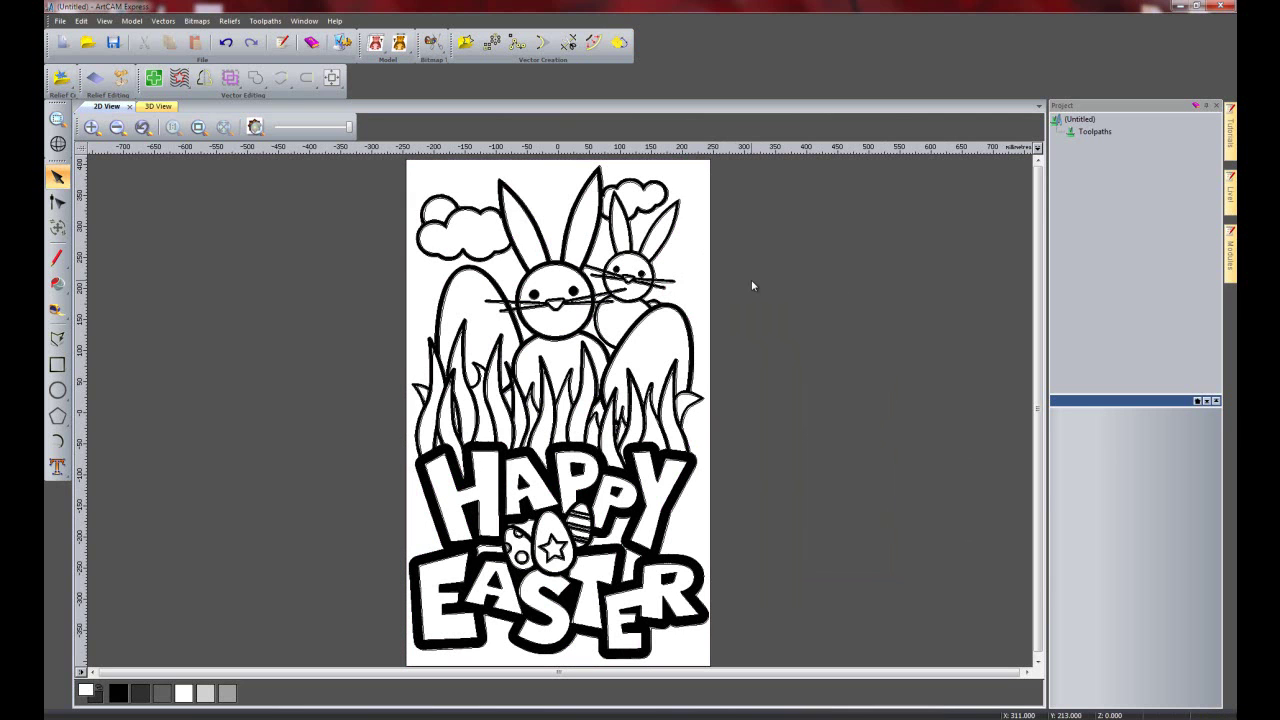
key("ctrl+a")
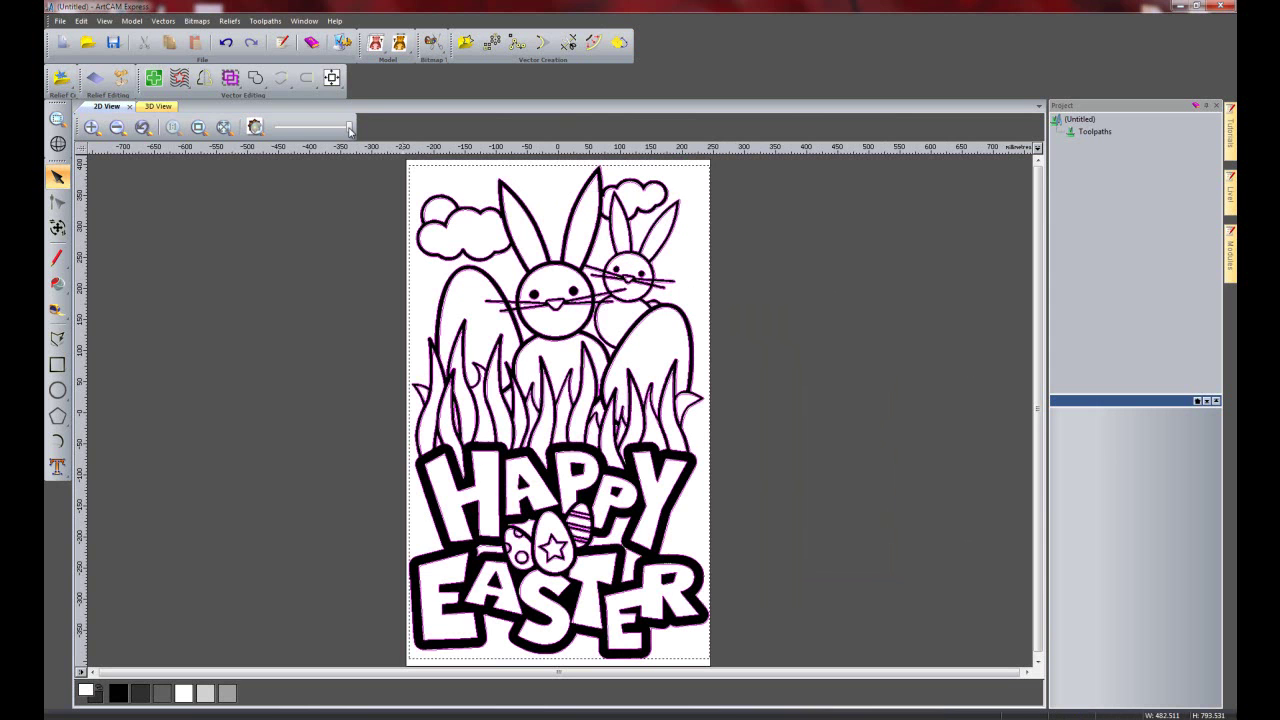
Step: Fade the bitmap so the purple vector outlines stand out, zooming to inspect them
left_click_drag(349, 130, 279, 133)
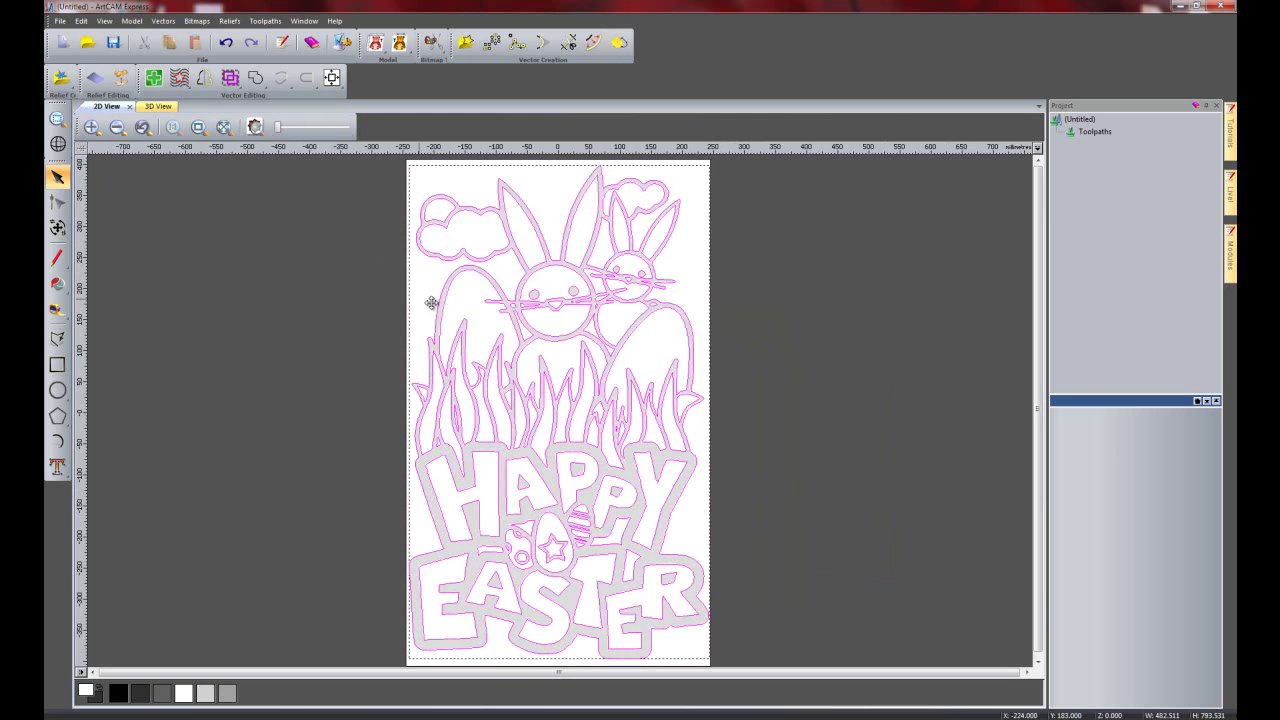
scroll(447, 309, "up", 1)
scroll(618, 460, "up", 1)
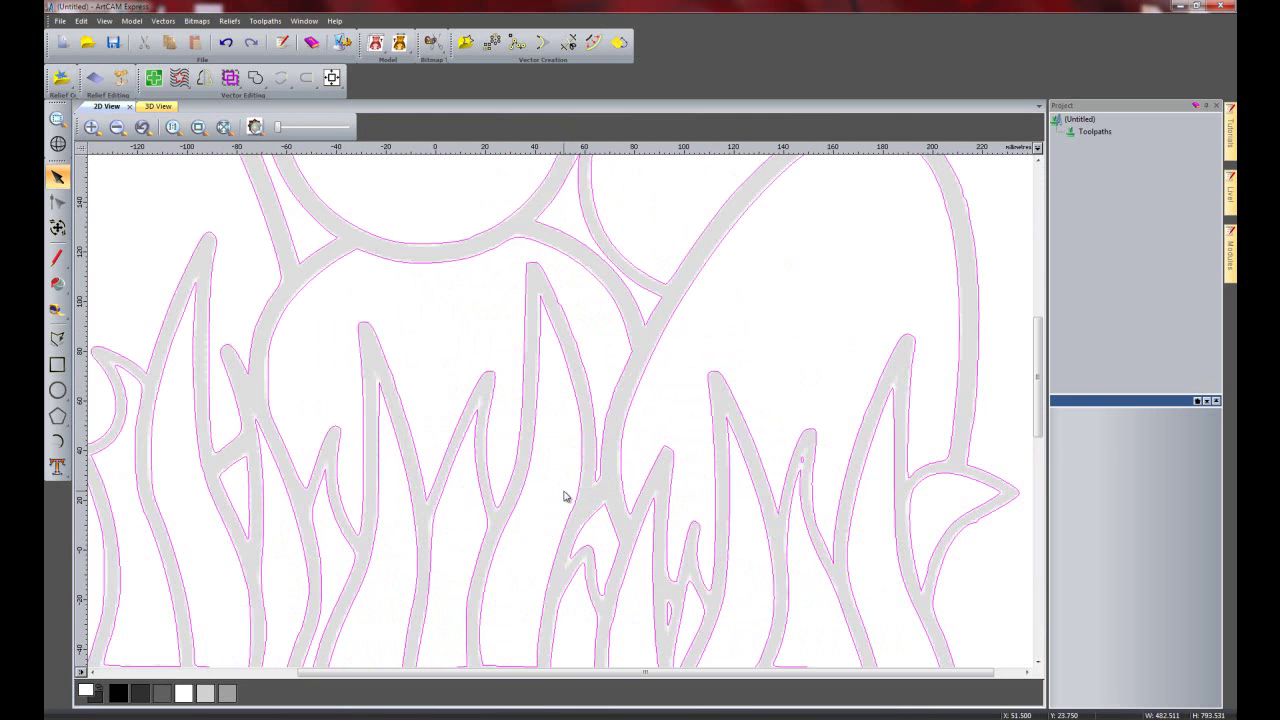
scroll(393, 507, "up", 1)
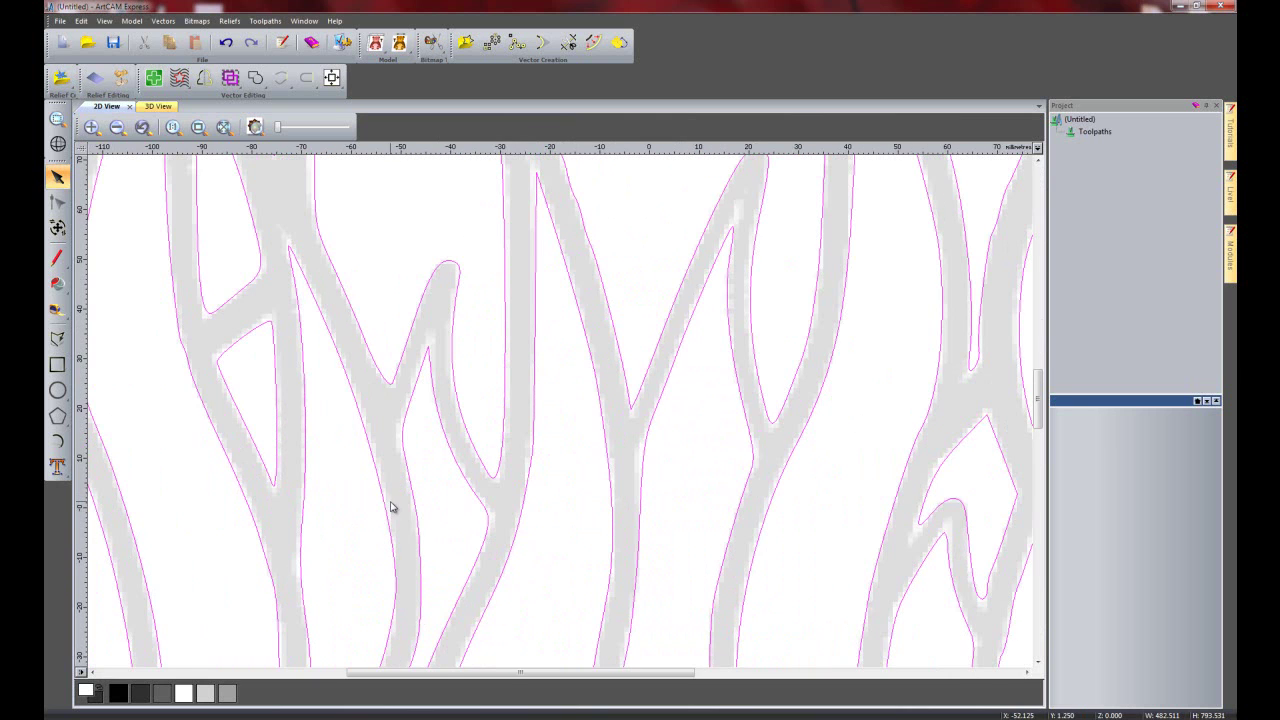
scroll(300, 457, "down", 1)
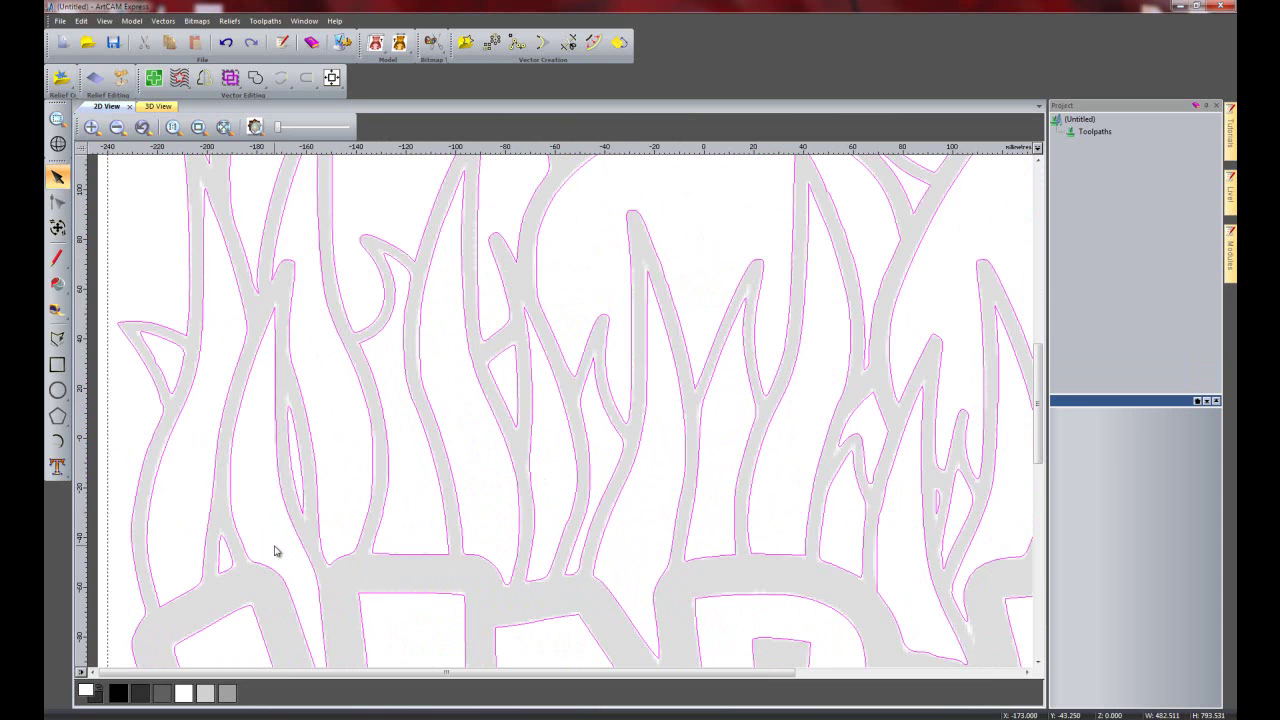
scroll(318, 478, "down", 1)
scroll(325, 480, "down", 1)
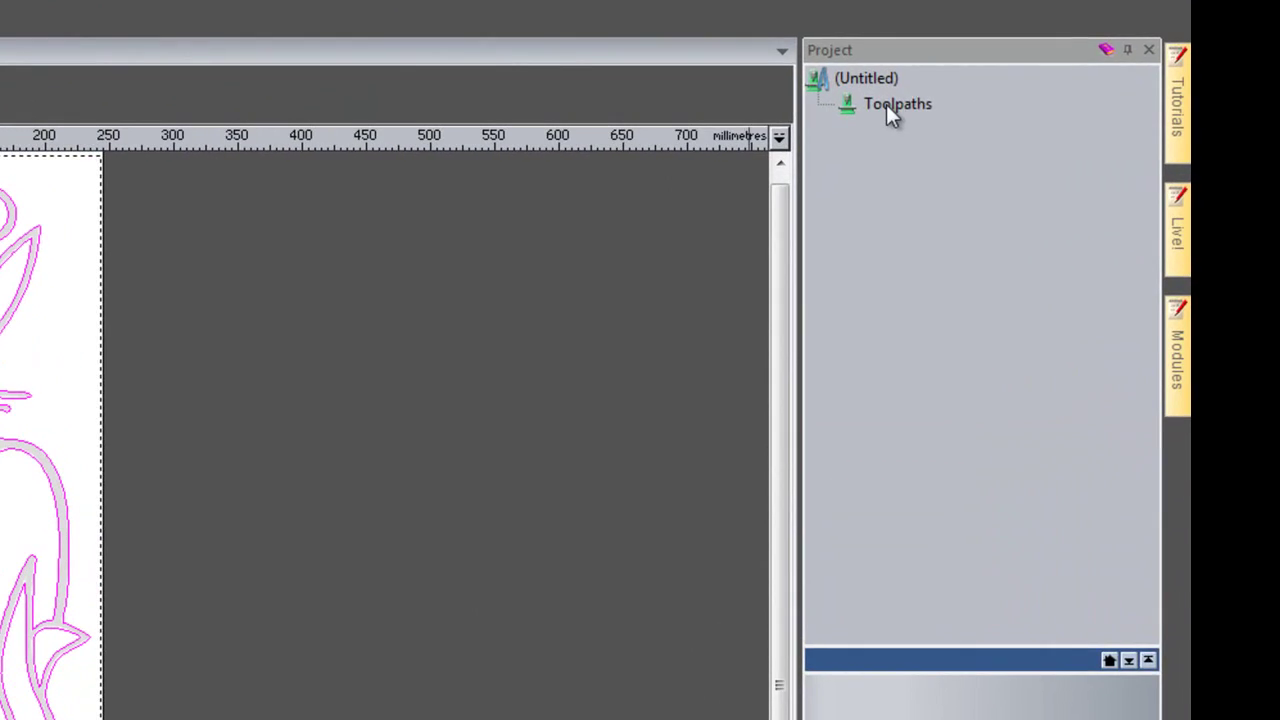
Step: Set up a V-Bit Carving toolpath using the 32 mm 120 degree V-bit
left_click(891, 108)
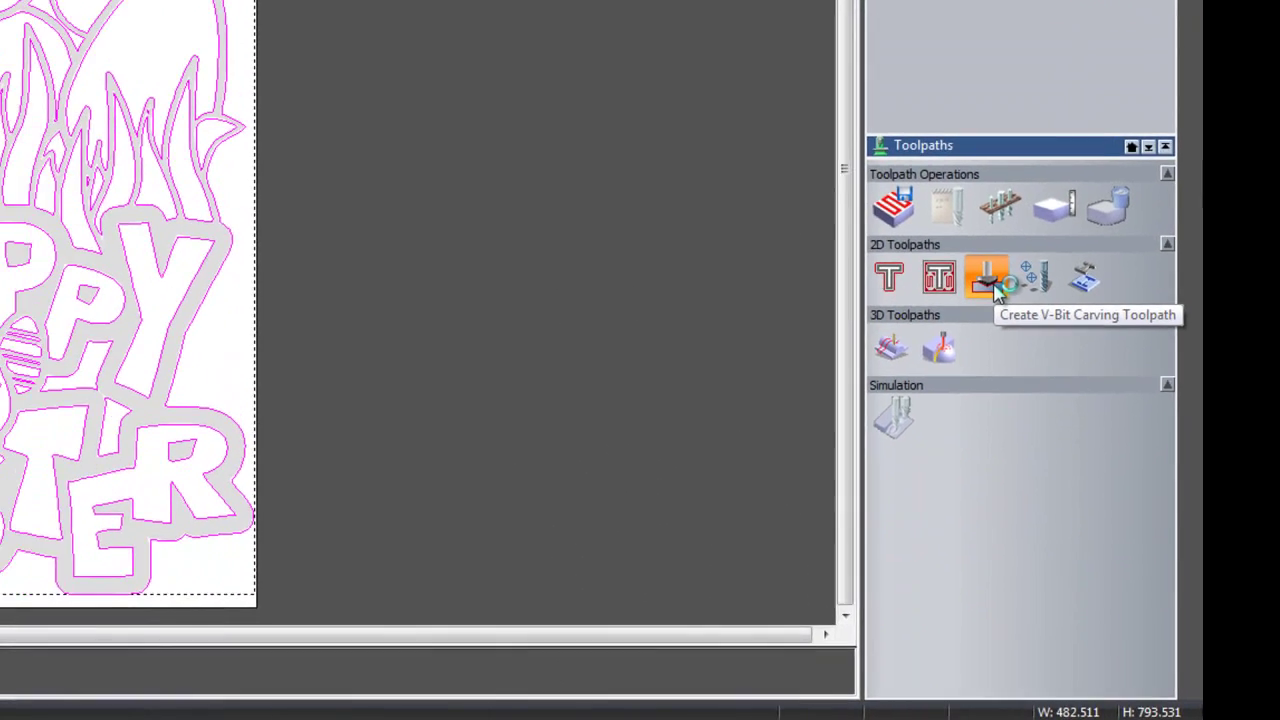
left_click(950, 218)
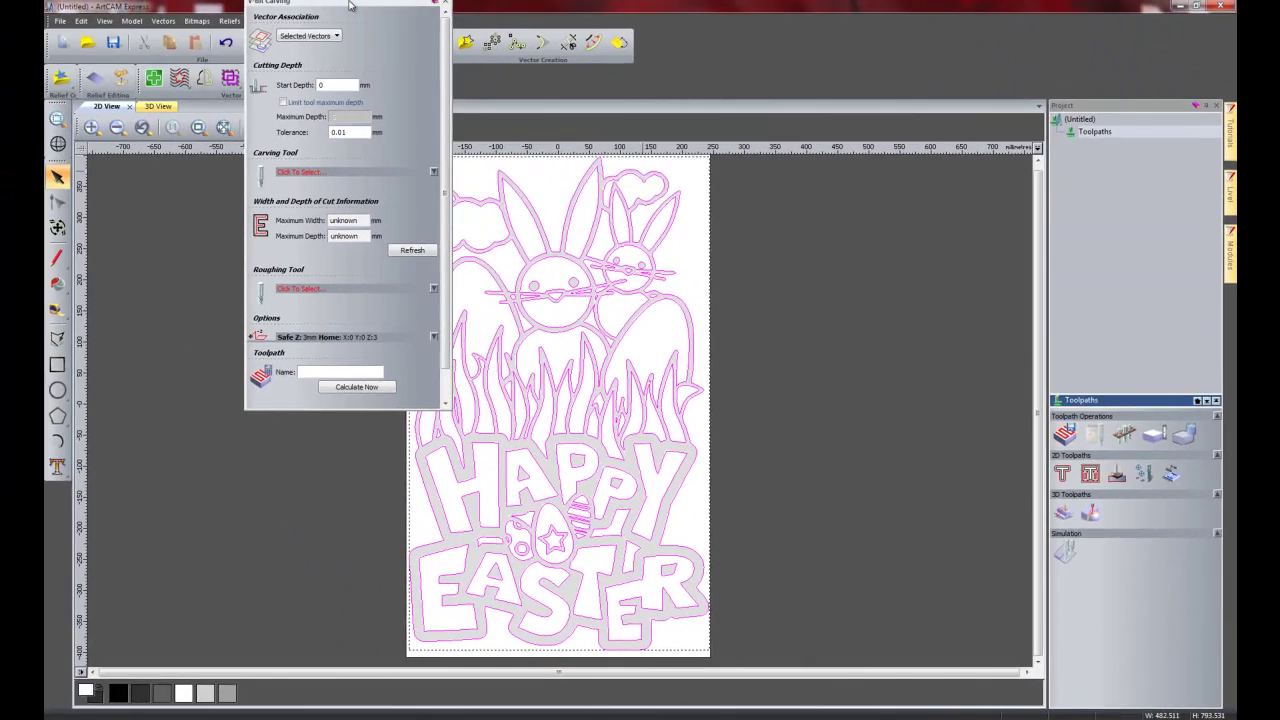
left_click_drag(349, 6, 1135, 410)
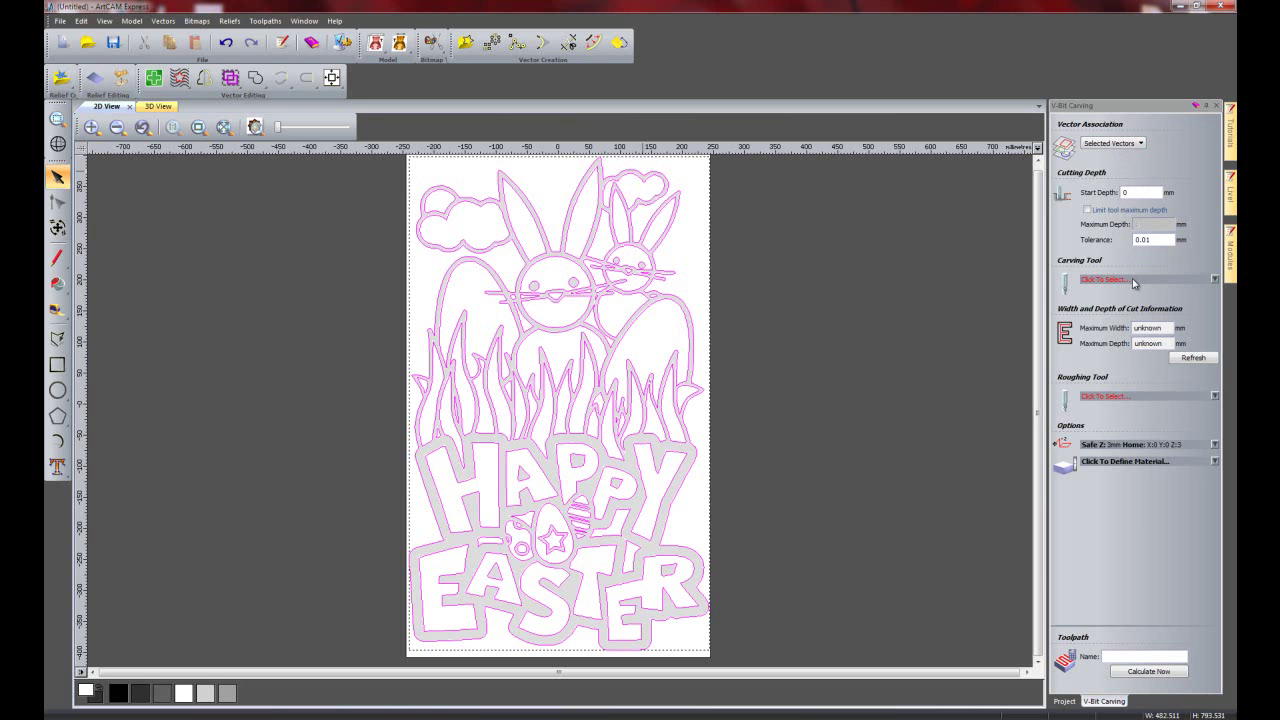
left_click(1132, 278)
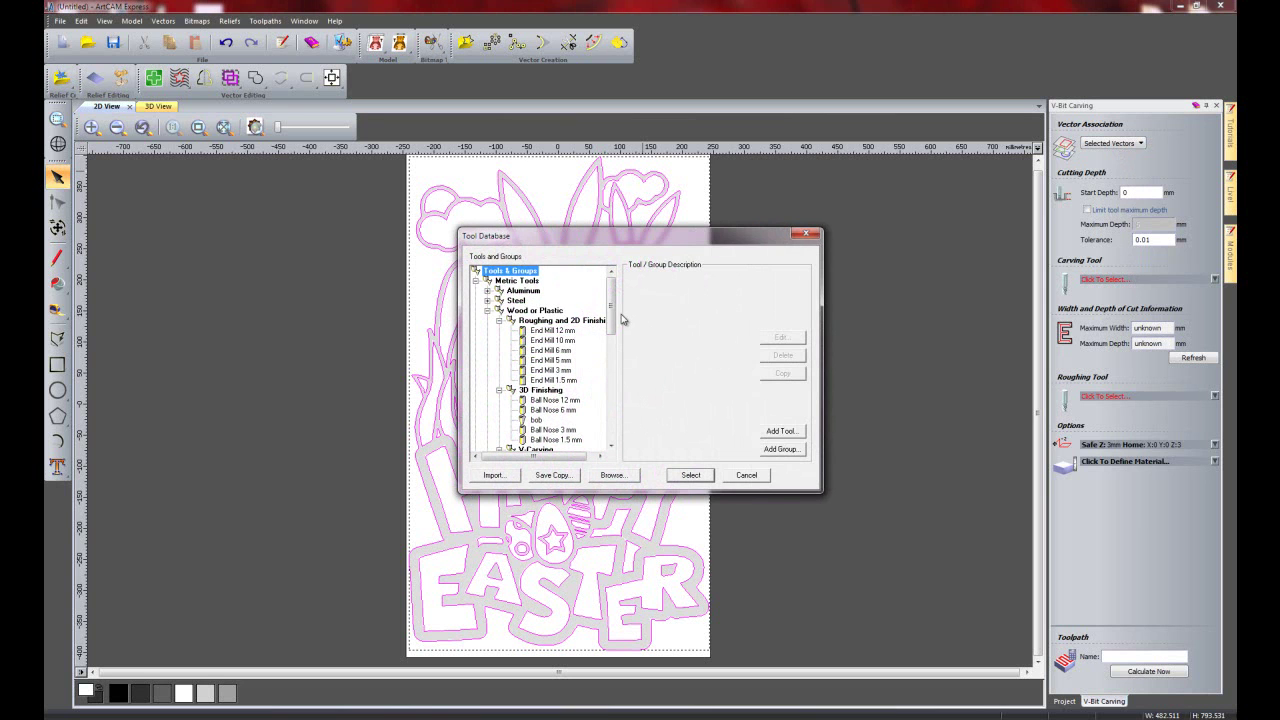
scroll(610, 330, "down", 5)
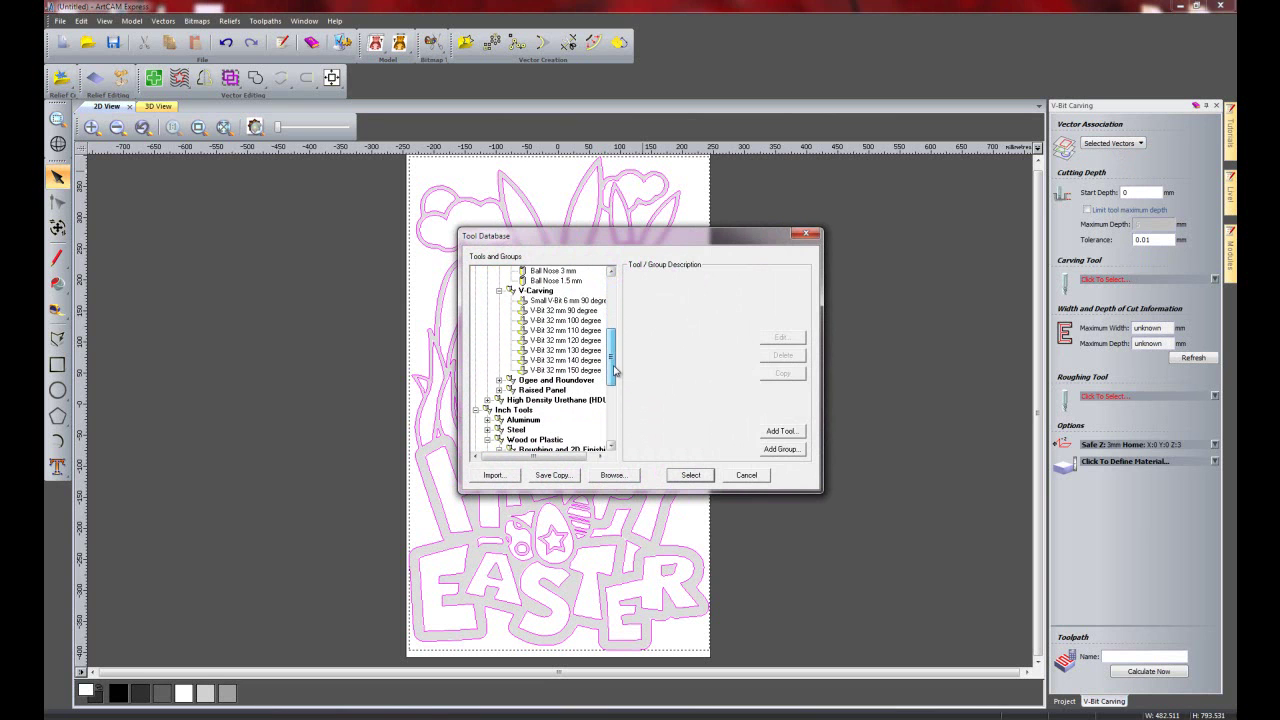
left_click(570, 341)
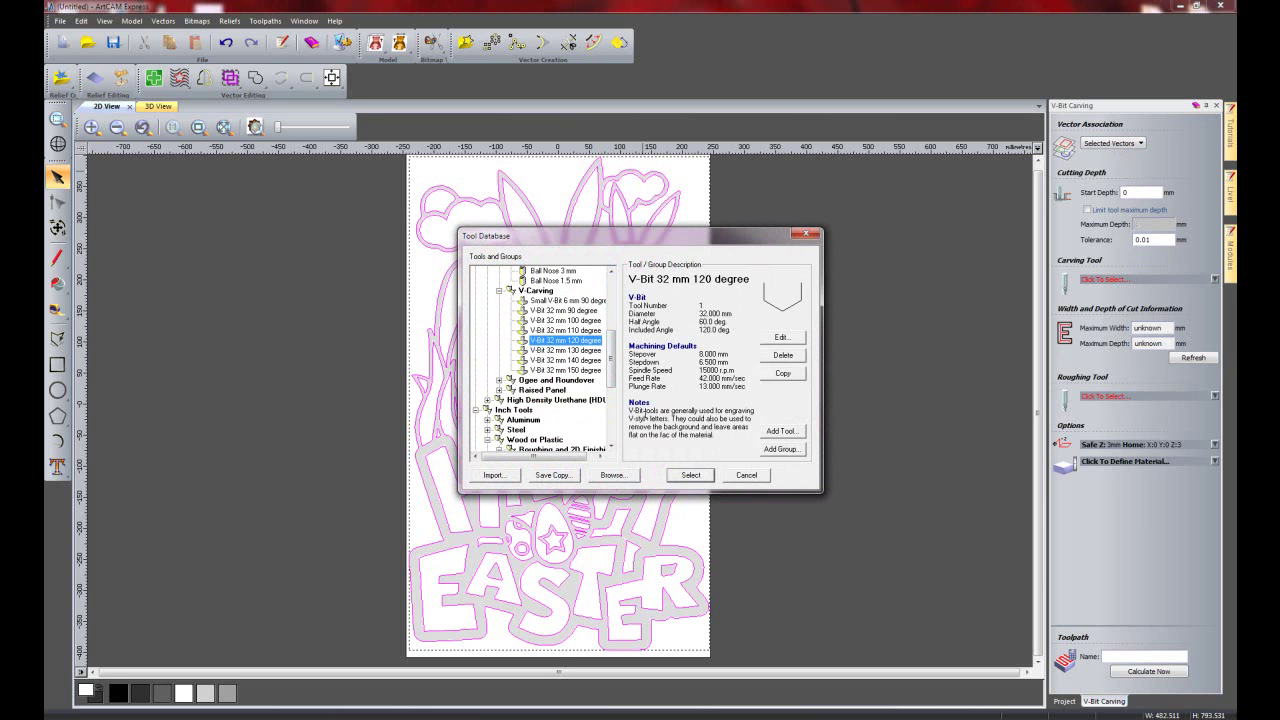
left_click(706, 475)
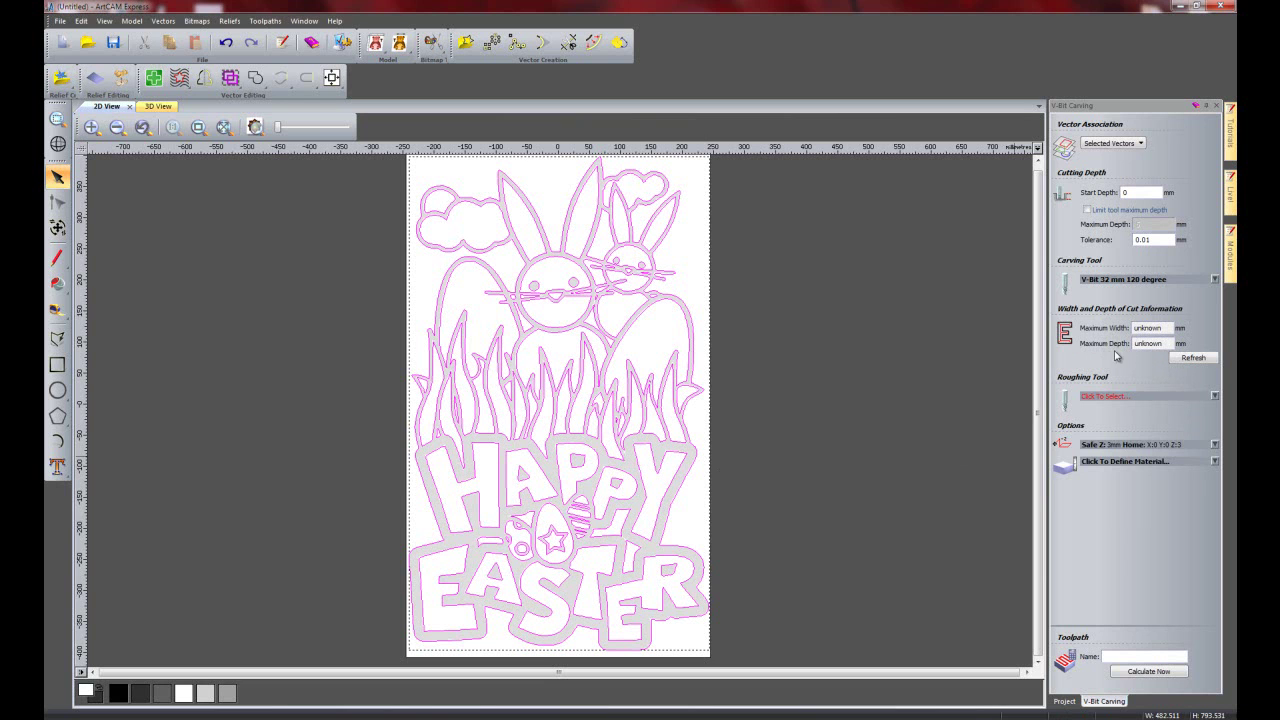
left_click(1195, 359)
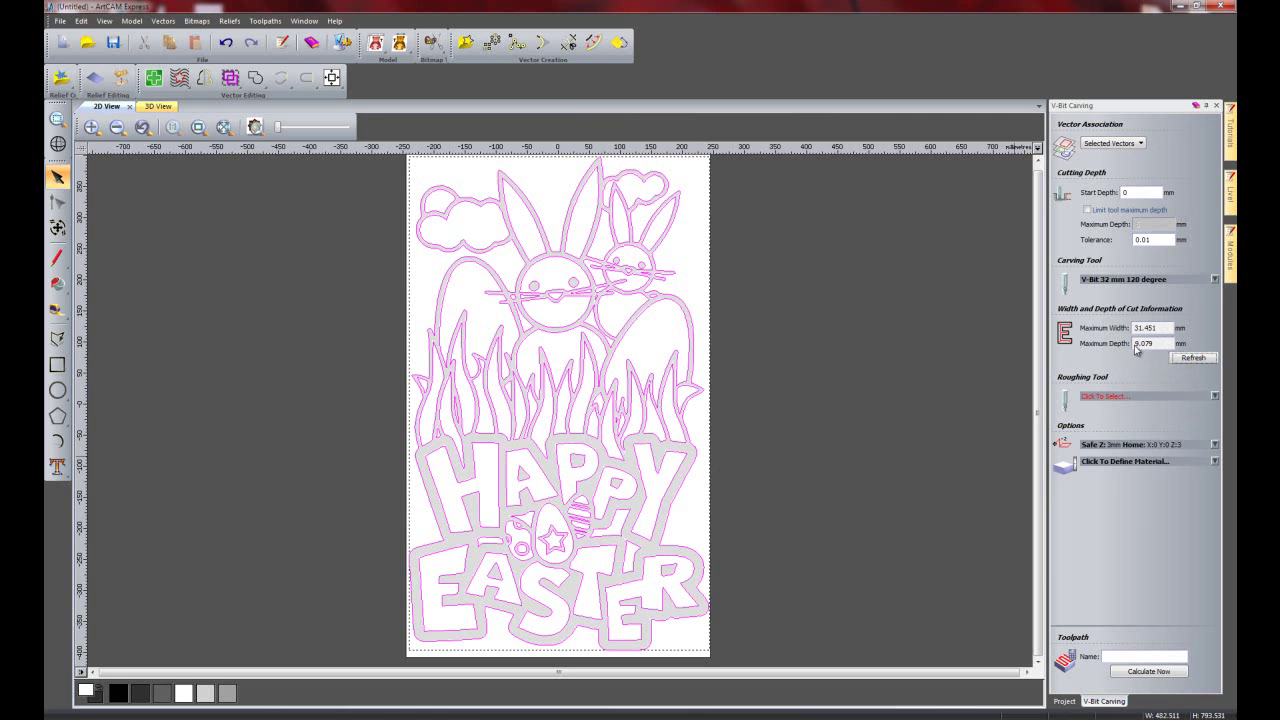
Step: Define the carving material block as 15 mm thick
left_click(1140, 463)
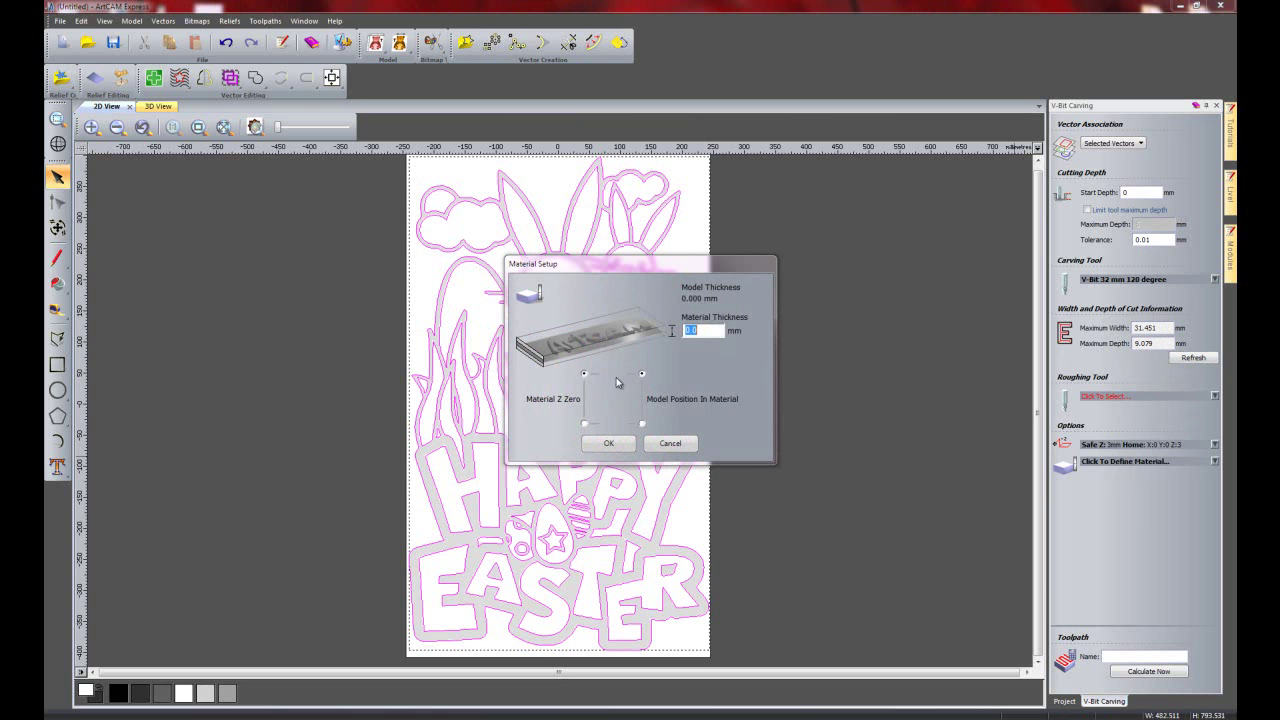
type("15")
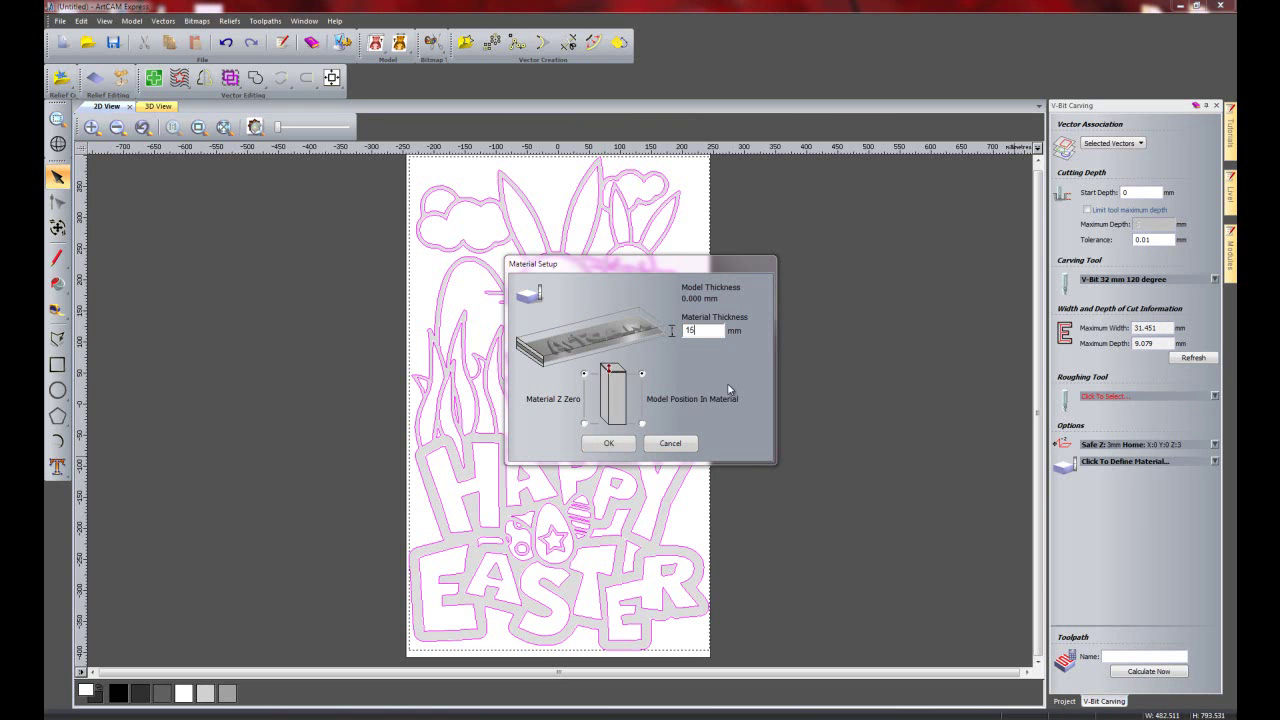
left_click(606, 443)
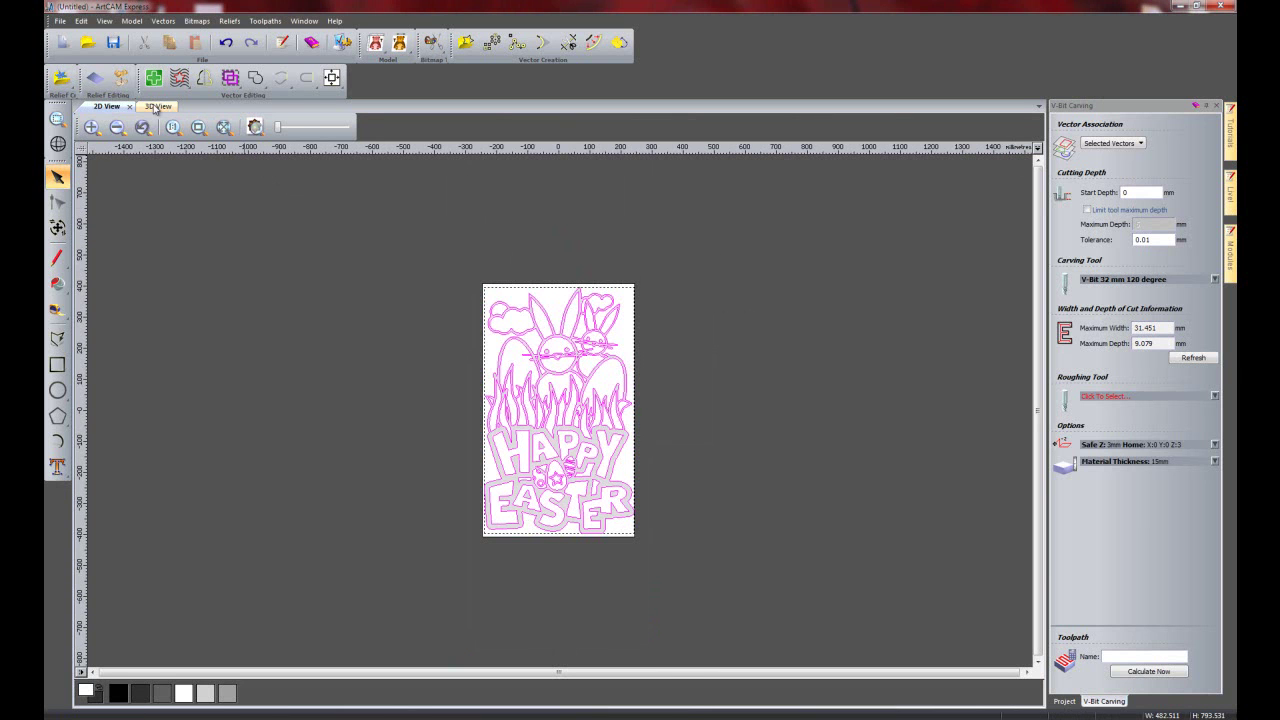
Step: Calculate the V-Bit Carving toolpath and inspect it on the 3D material block
left_click(156, 106)
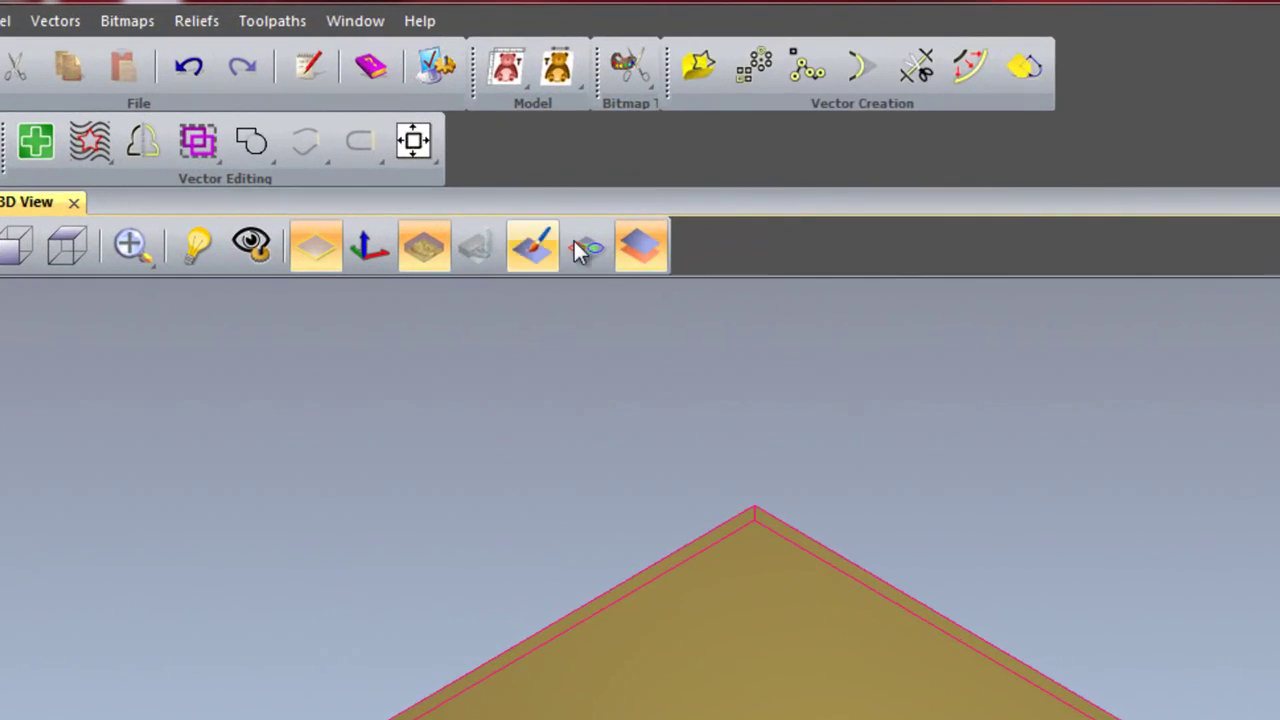
left_click(453, 160)
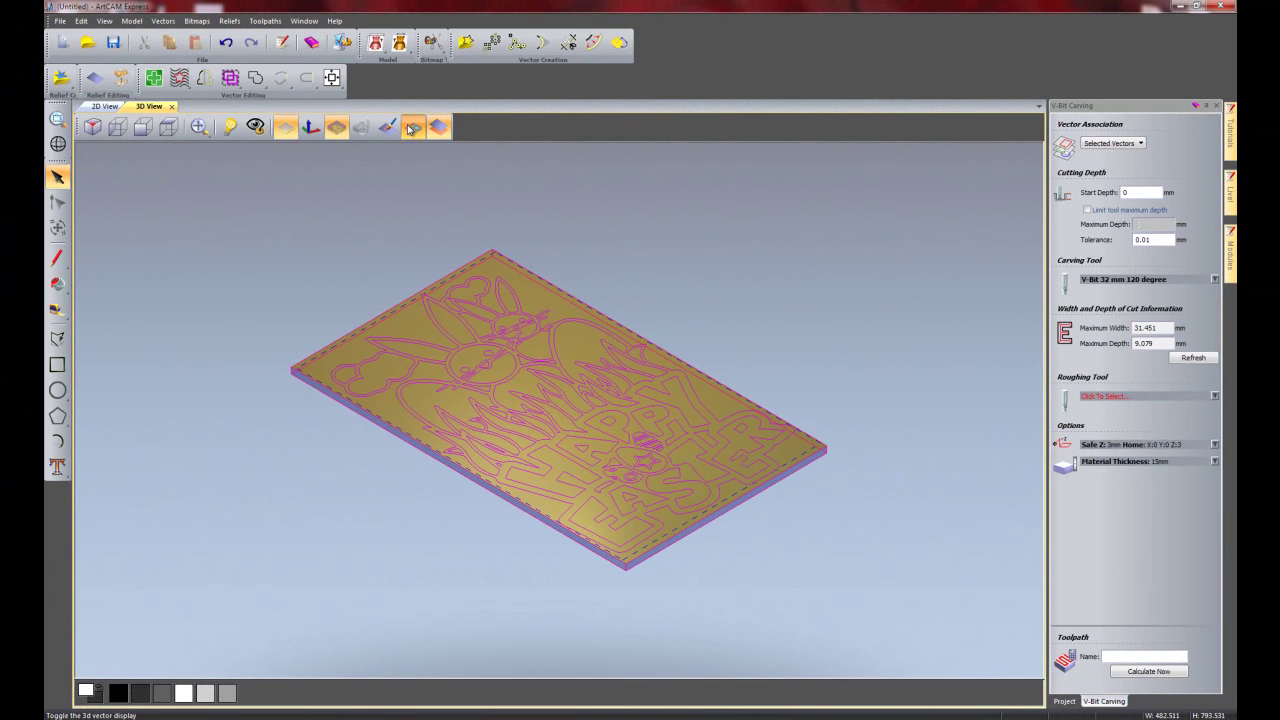
left_click(410, 128)
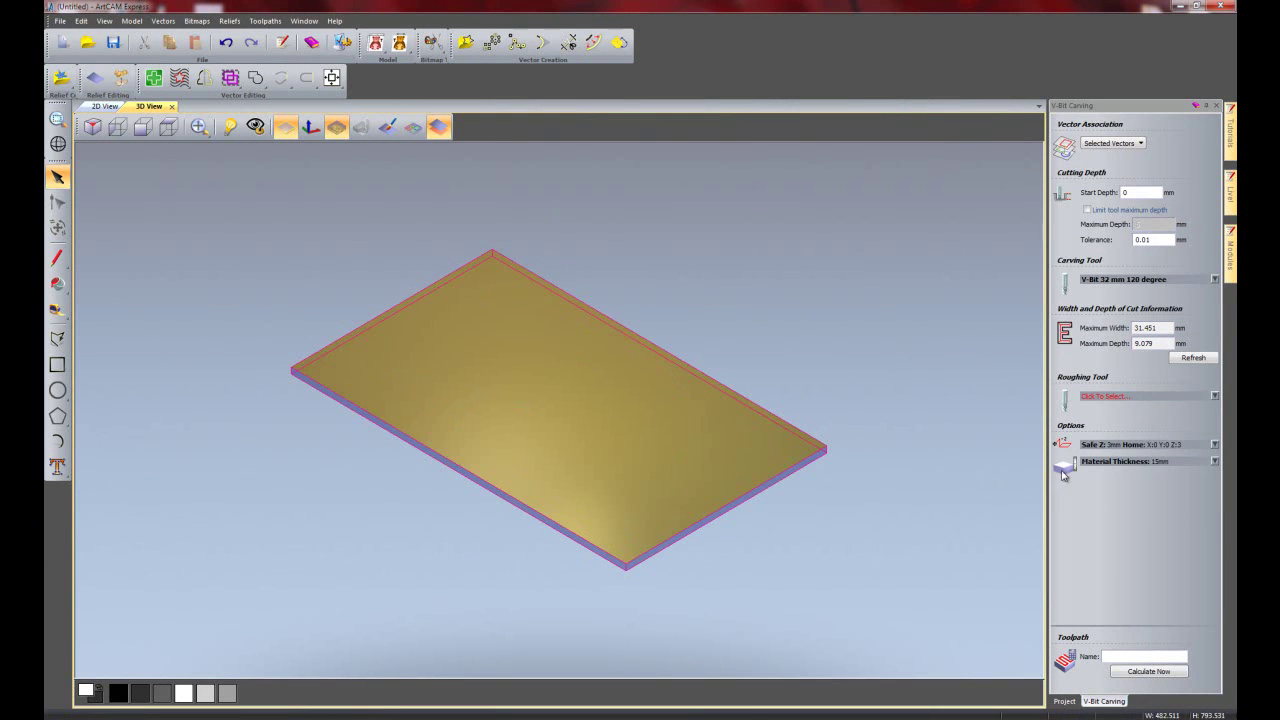
left_click(1157, 674)
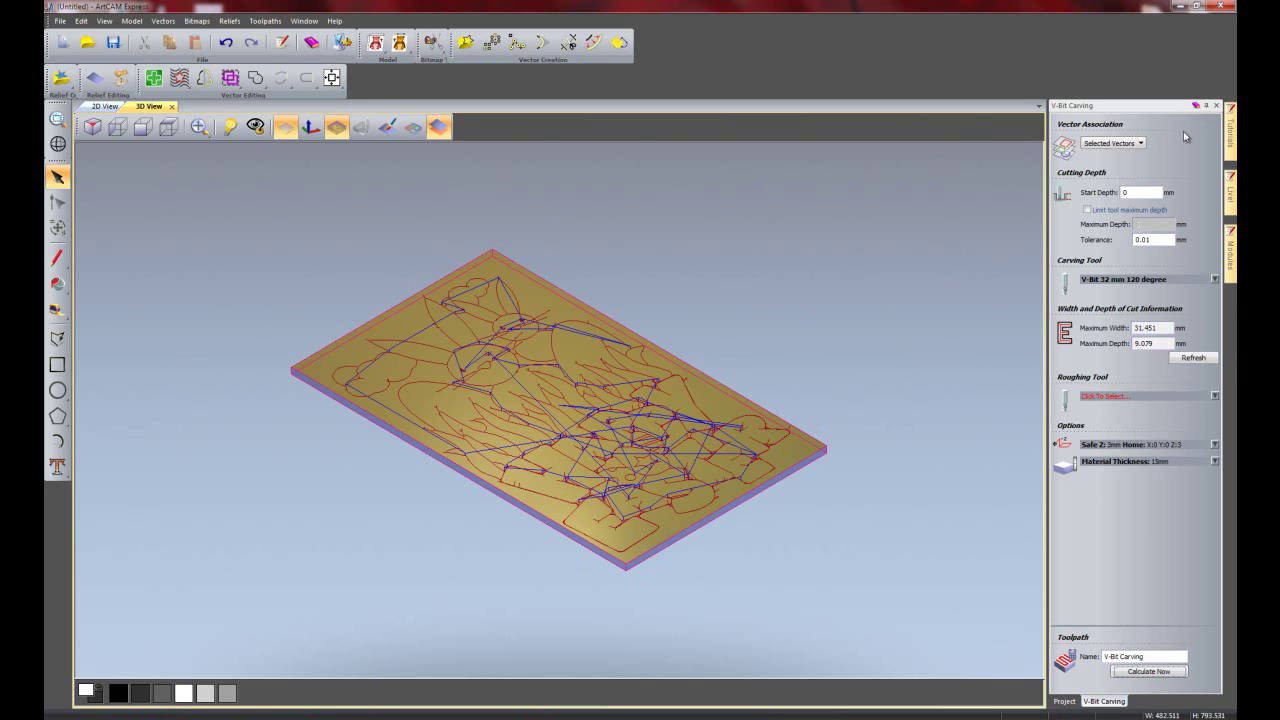
left_click(1216, 105)
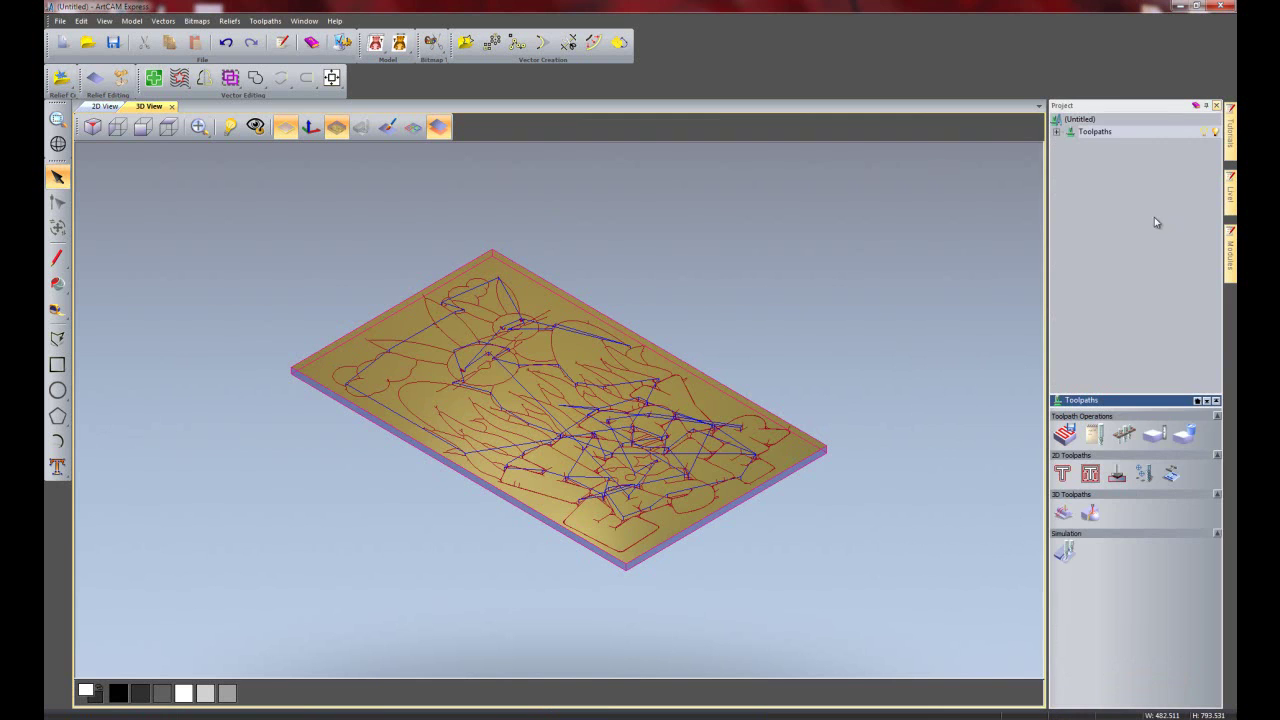
mouse_move(879, 357)
left_mouse_down()
mouse_move(849, 434)
mouse_move(789, 463)
left_mouse_up()
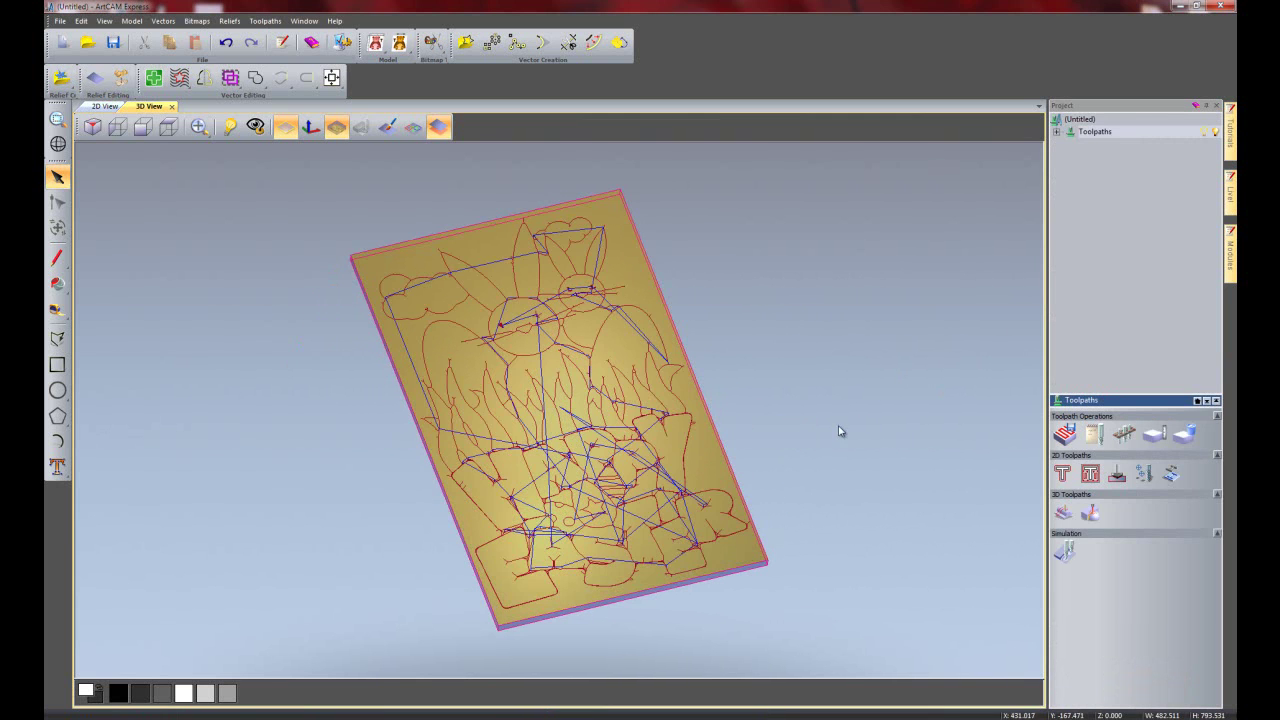
right_click(1107, 138)
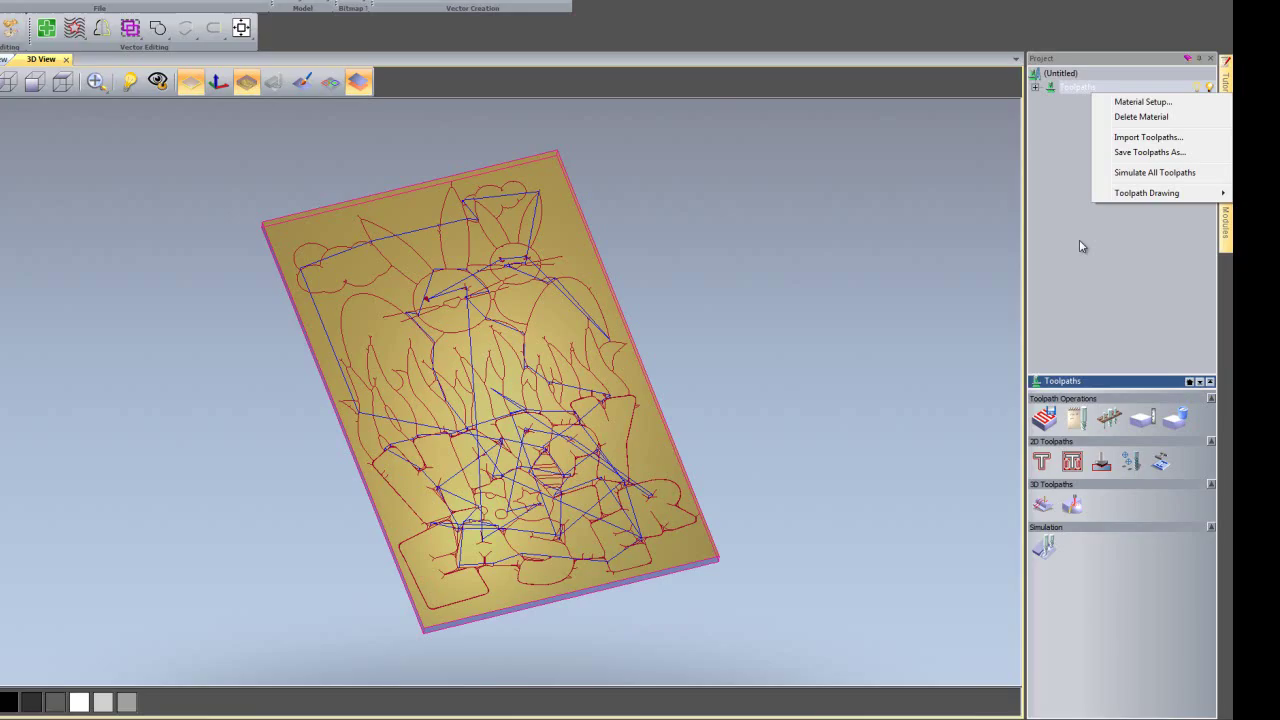
Step: Simulate all toolpaths and rotate the view to examine the carved bunny panel
left_click(1093, 262)
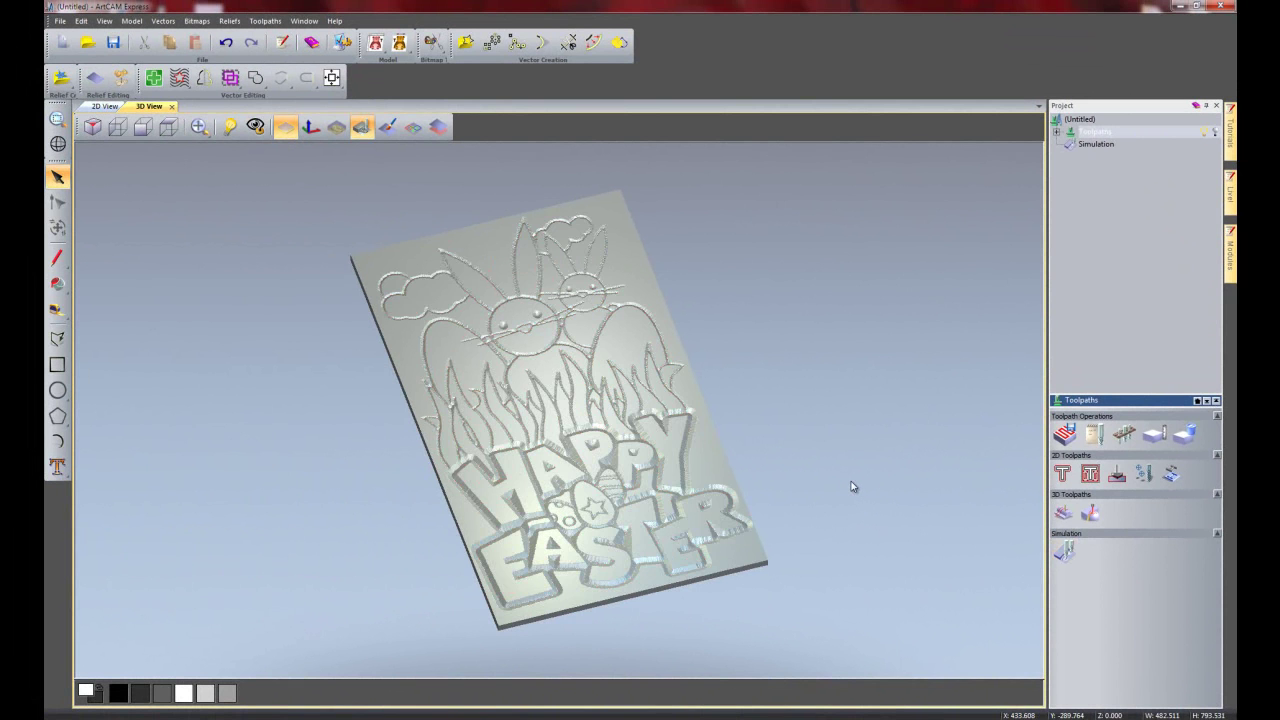
left_click_drag(837, 437, 777, 473)
scroll(657, 494, "up", 3)
scroll(657, 494, "down", 3)
left_click_drag(666, 482, 614, 527)
scroll(596, 548, "up", 2)
scroll(614, 527, "down", 2)
scroll(578, 510, "up", 1)
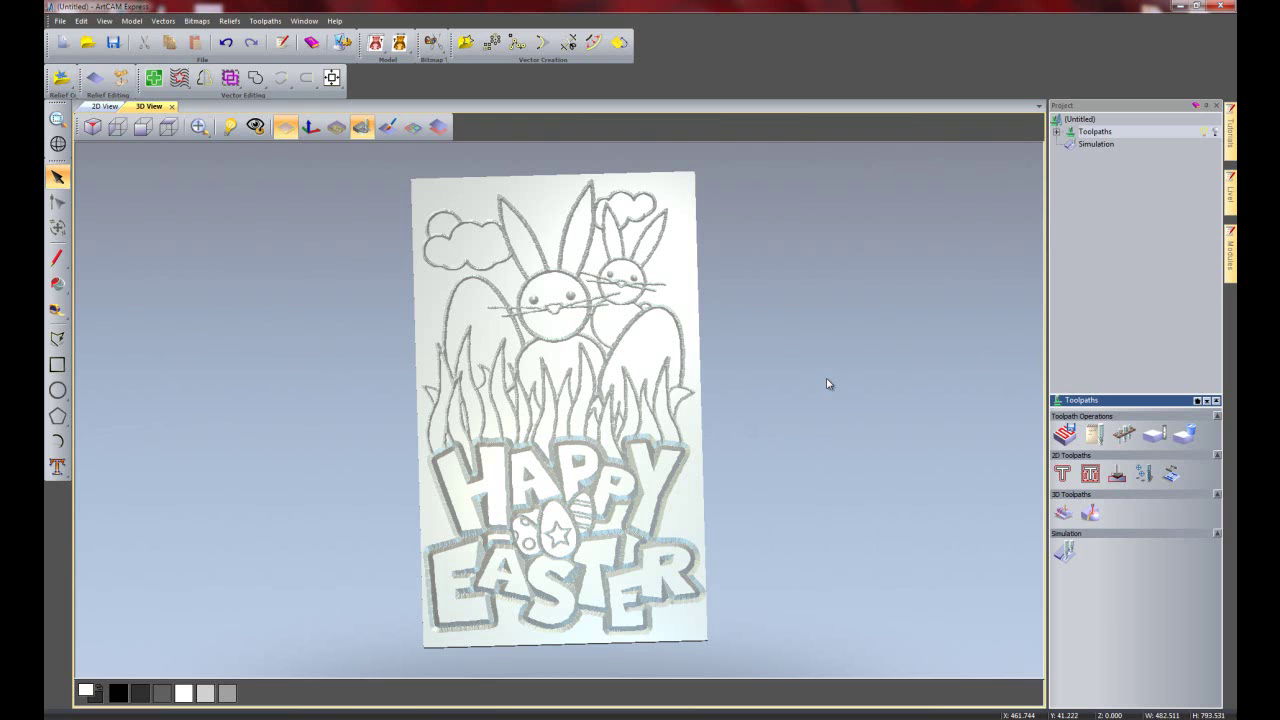
Step: Create a new model from happy-easter.jpg at 300 dpi without saving the Easter carving
left_click(60, 20)
mouse_move(70, 36)
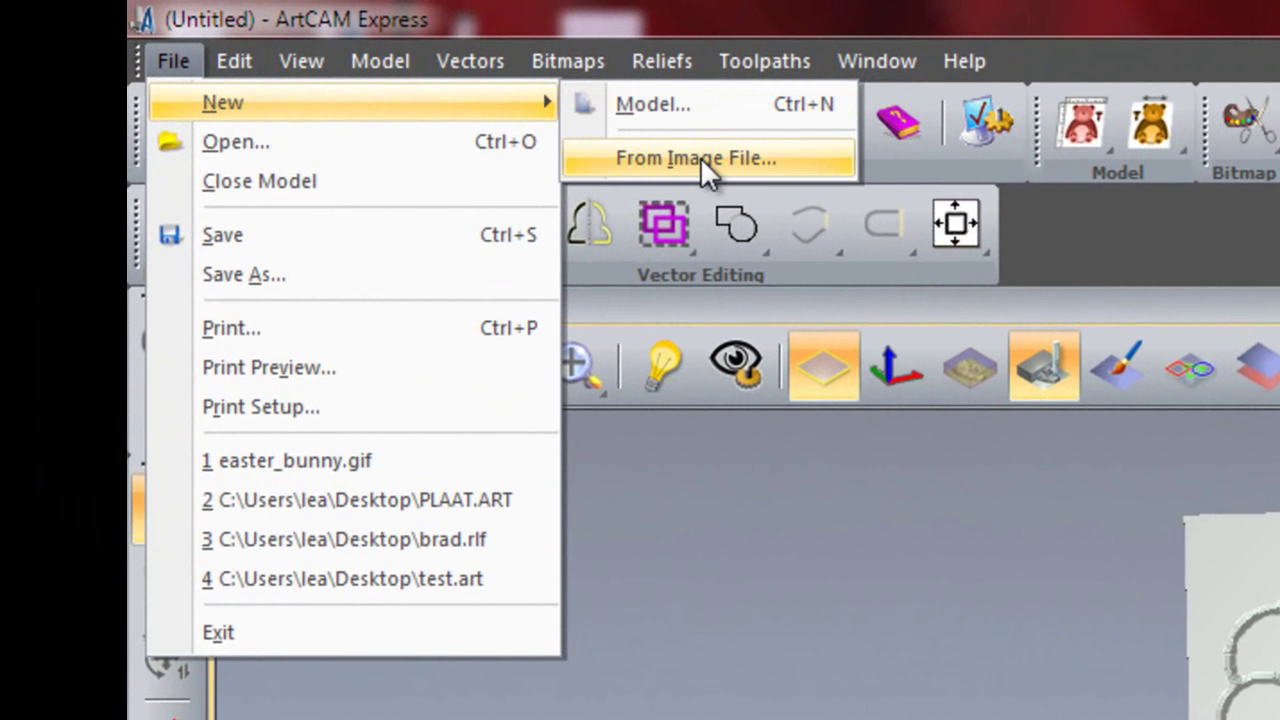
left_click(700, 162)
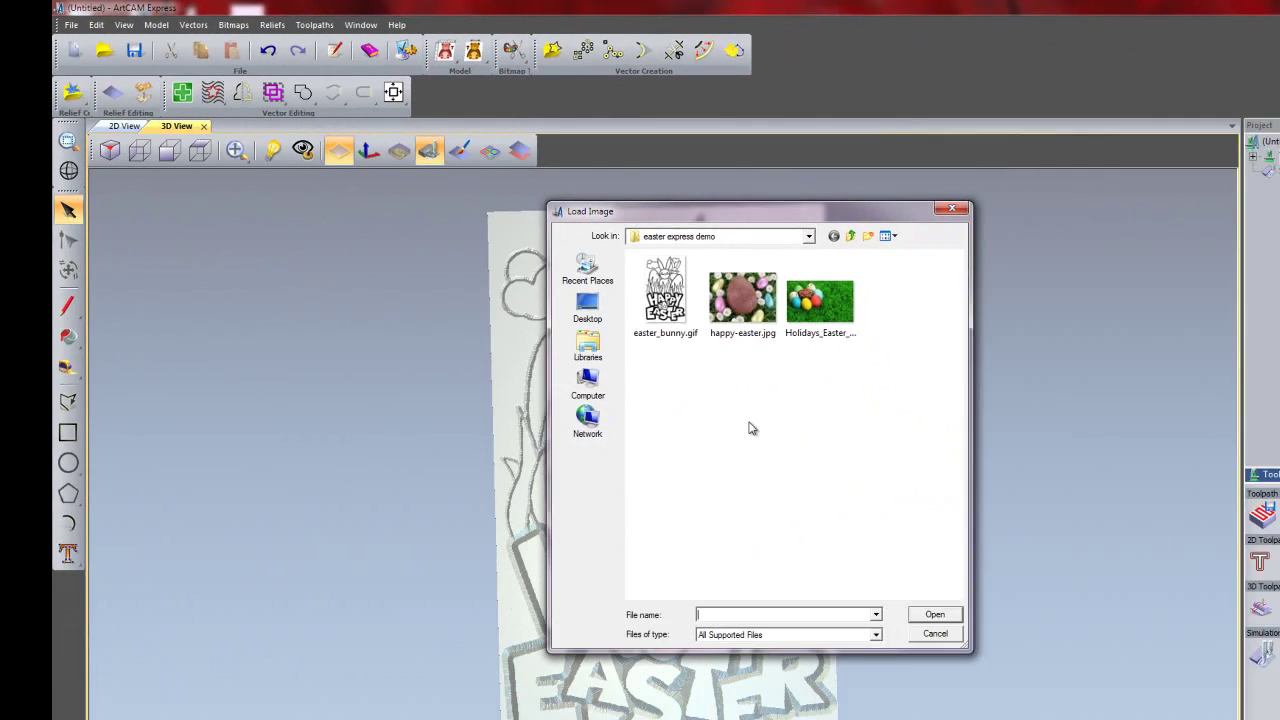
left_click(630, 262)
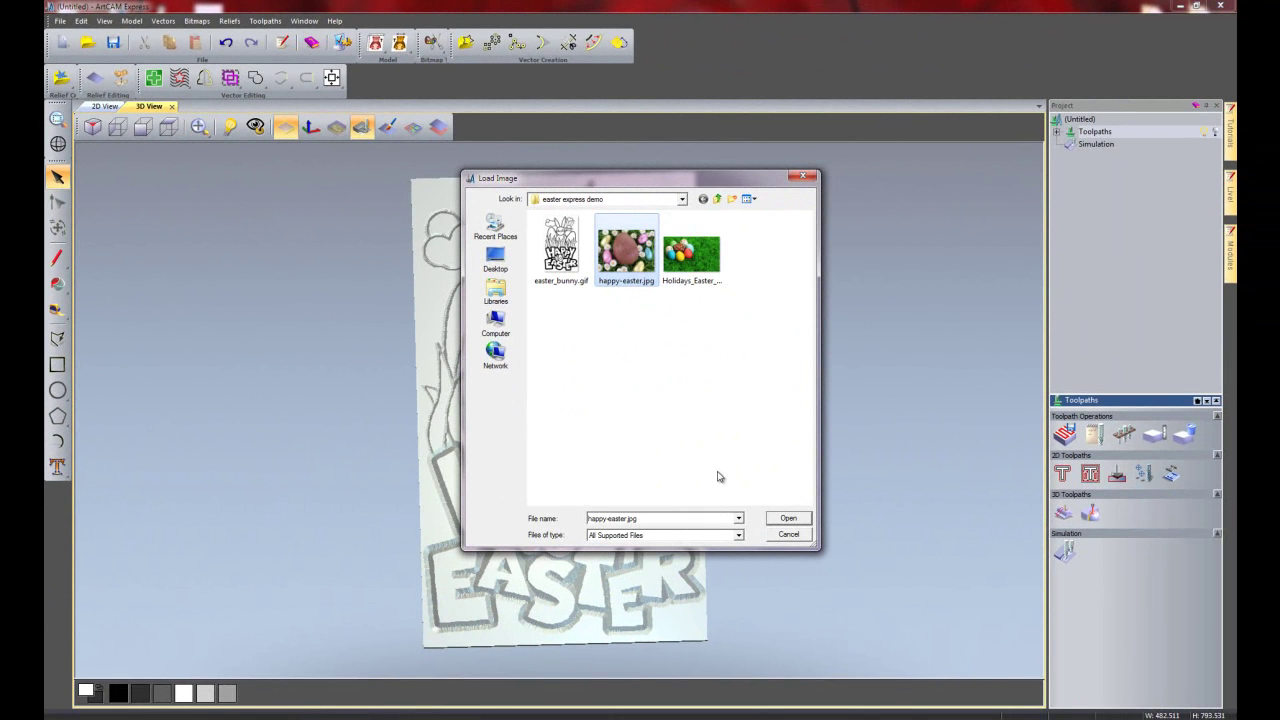
left_click(777, 518)
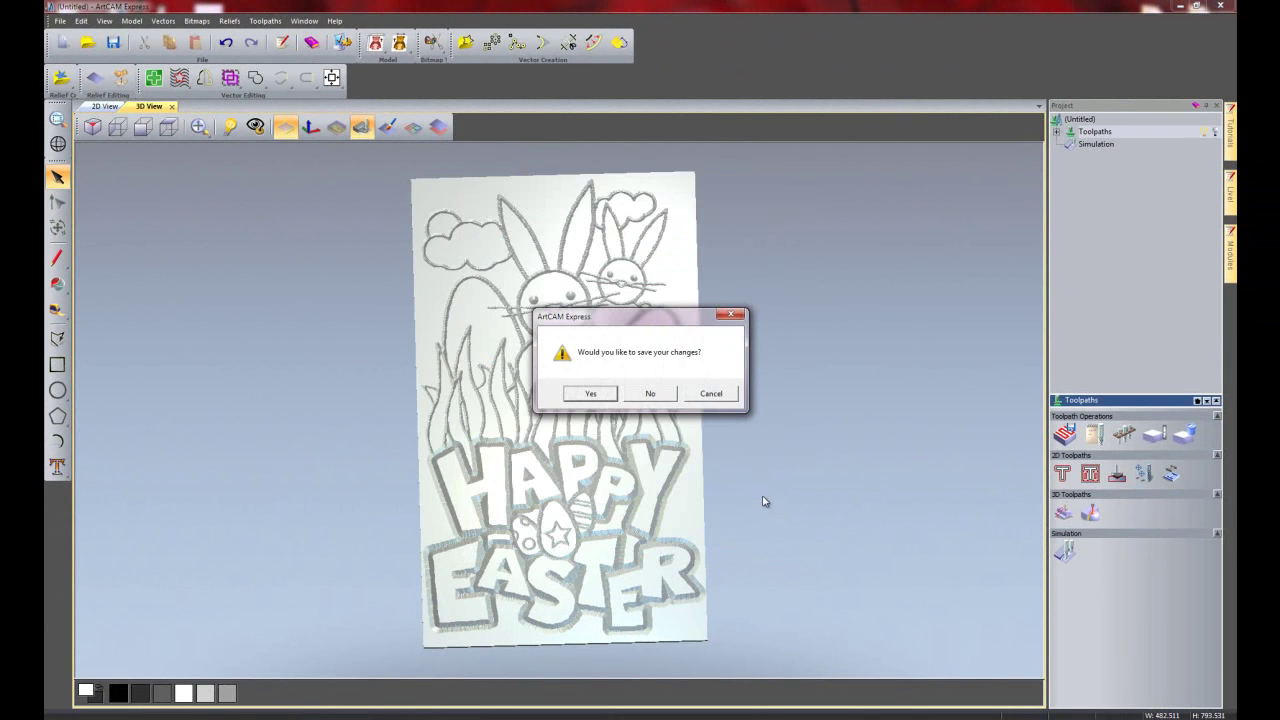
left_click(650, 394)
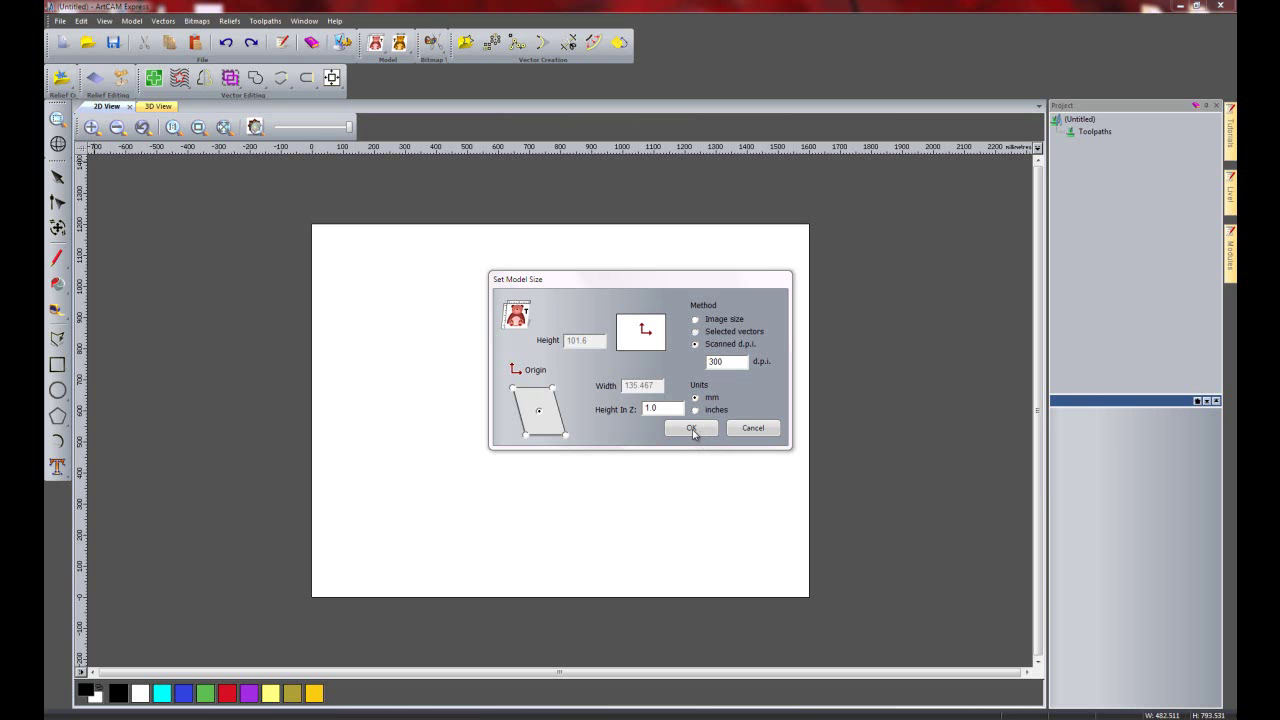
left_click(691, 429)
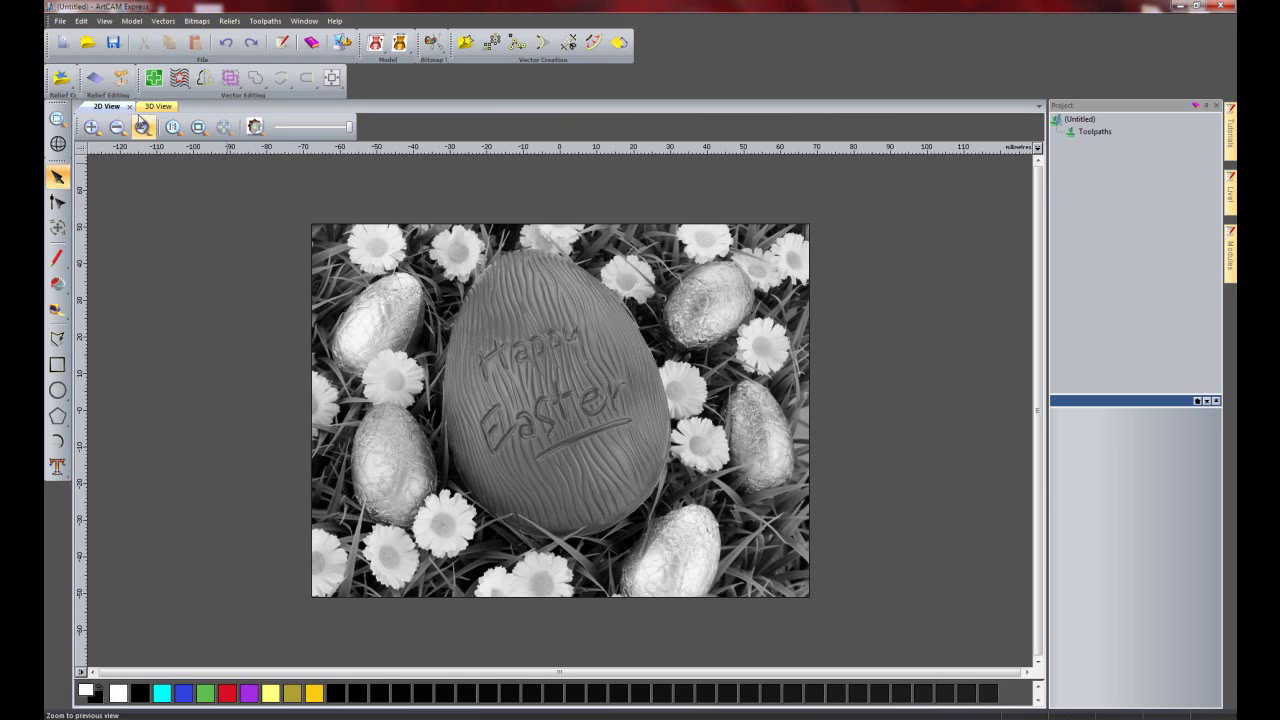
Step: Orbit and zoom the egg-picture relief in 3D, finishing with a top-down Z-axis view
left_click(151, 107)
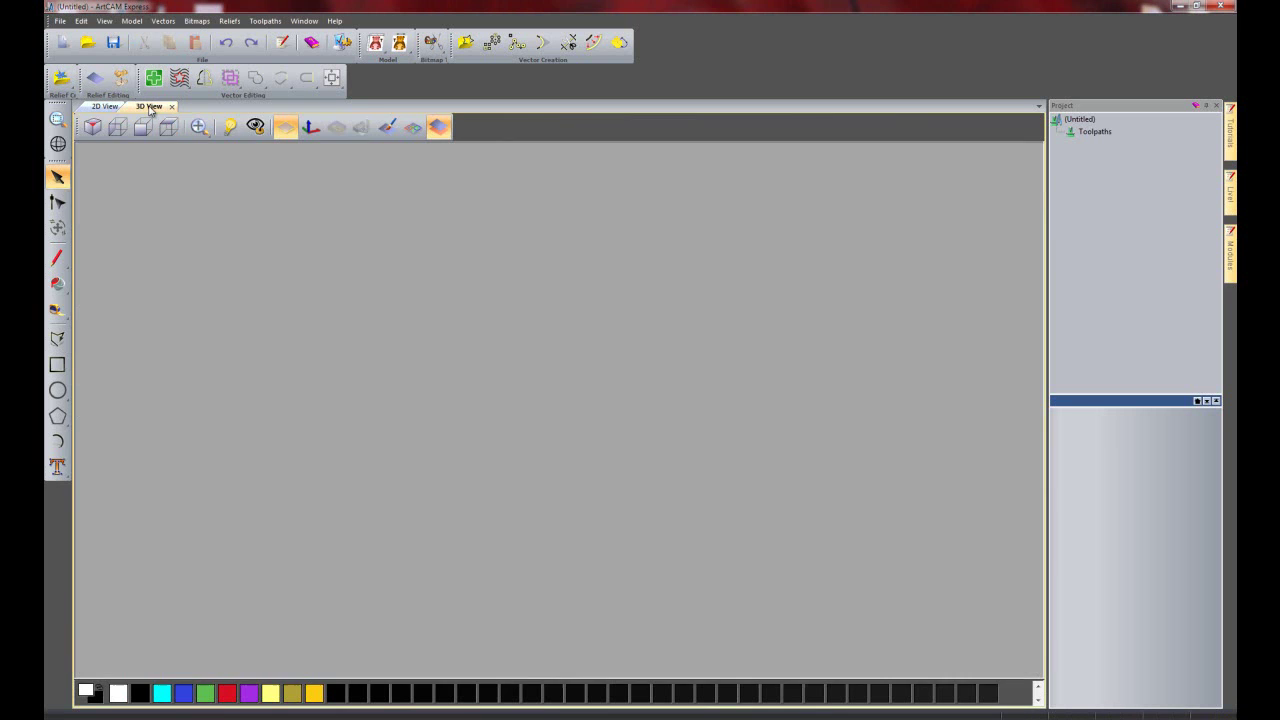
left_click_drag(517, 593, 517, 586)
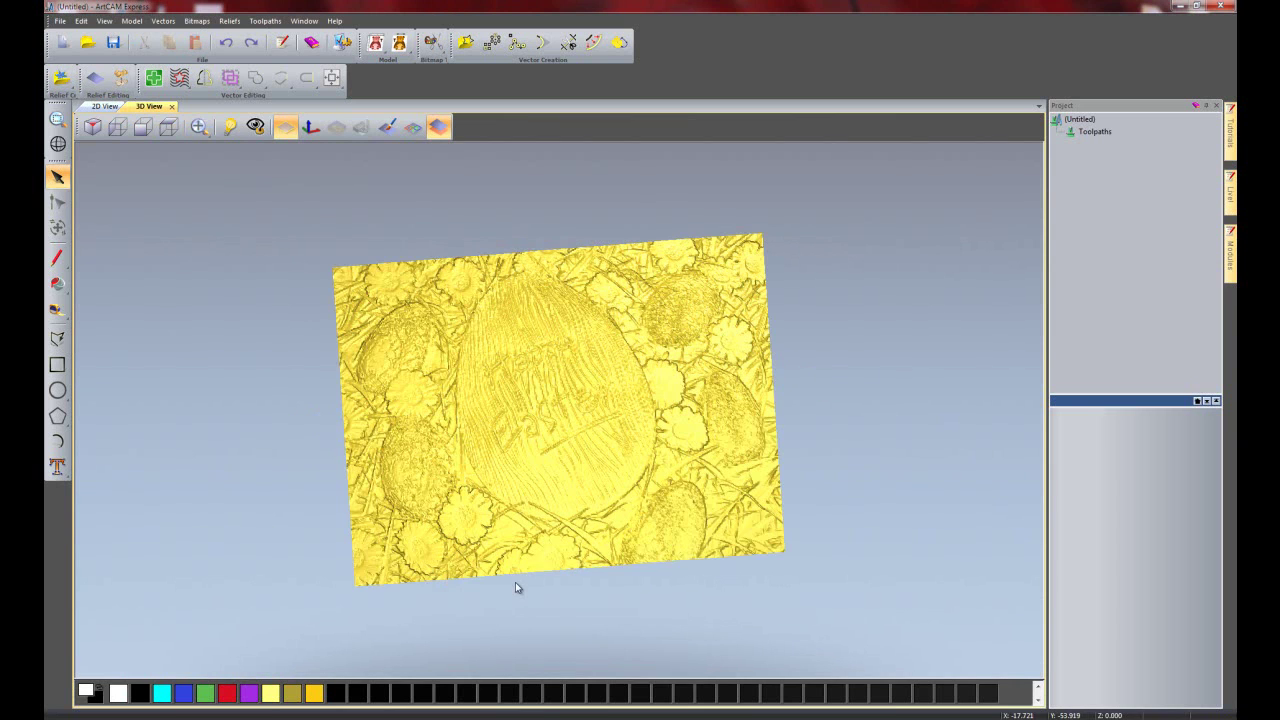
left_click_drag(855, 442, 622, 452)
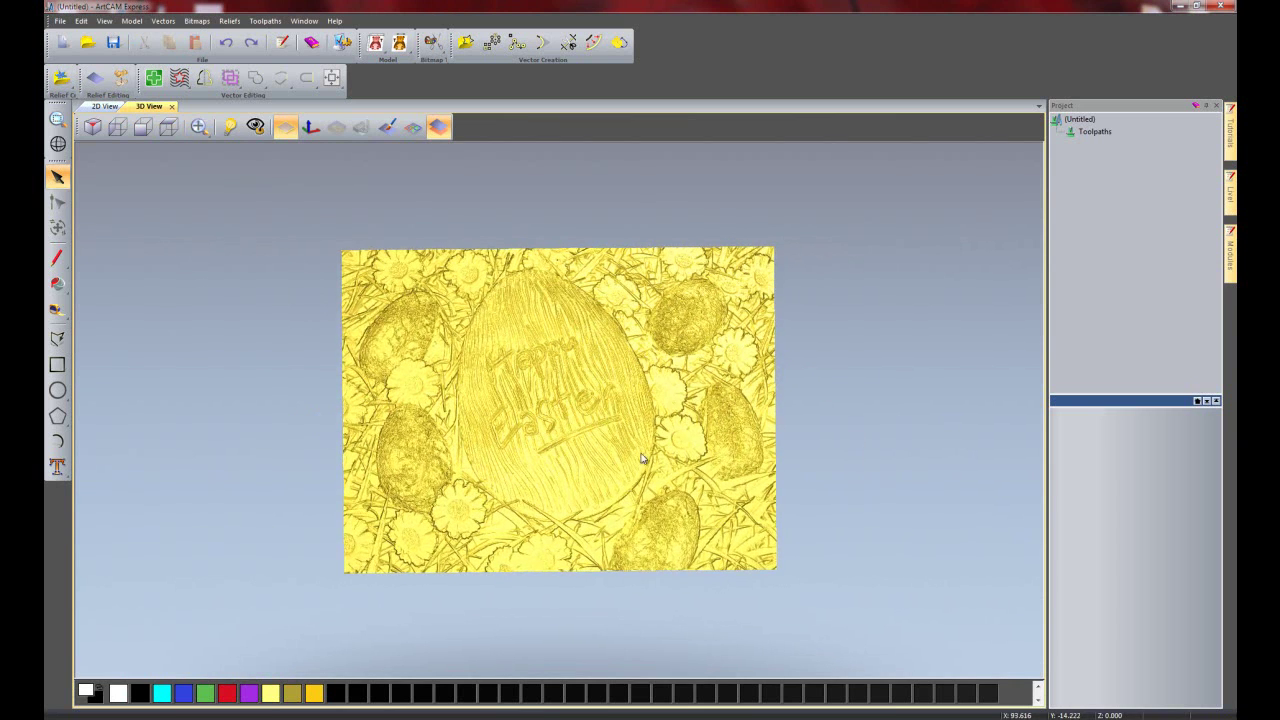
scroll(619, 458, "up", 3)
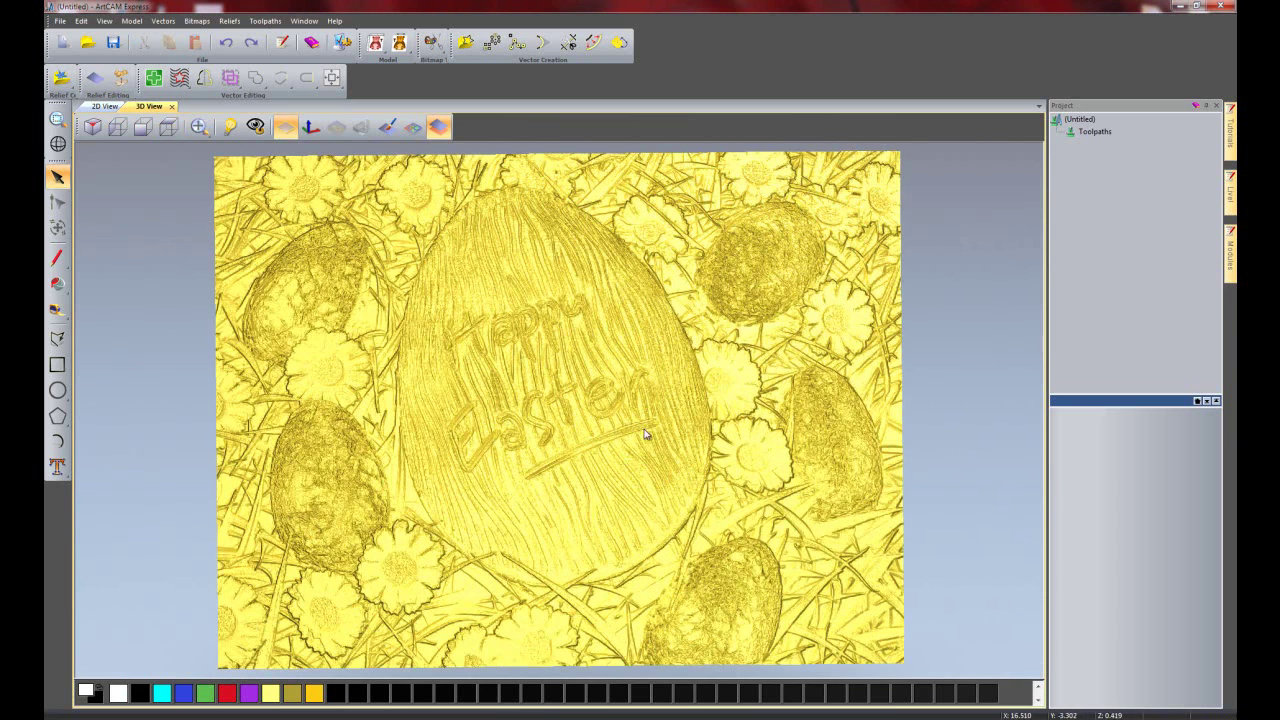
left_click_drag(645, 440, 648, 466)
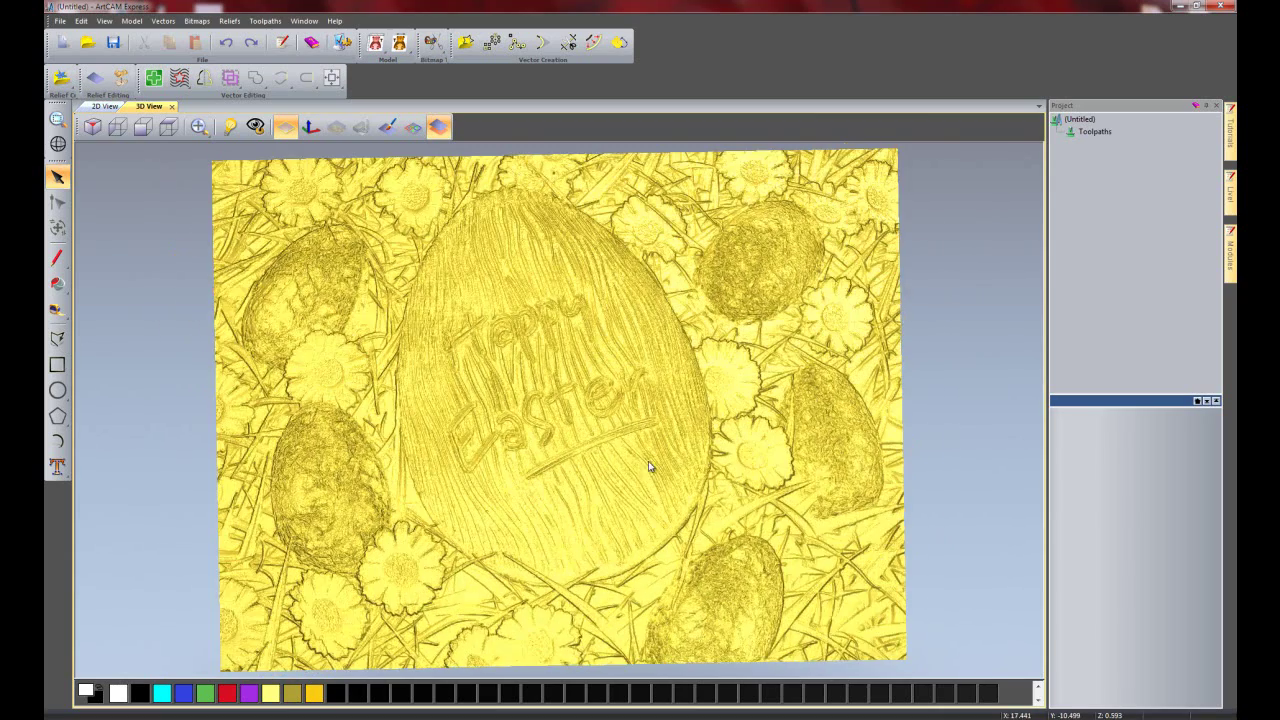
left_click(170, 127)
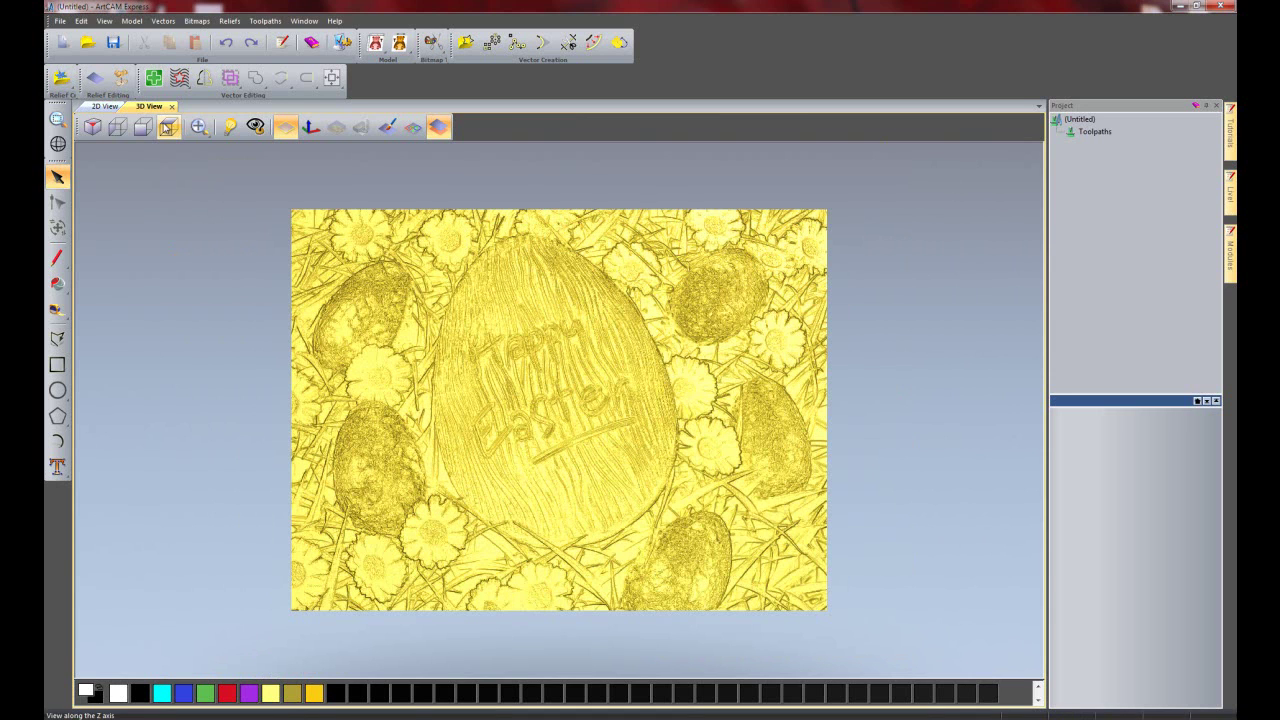
Step: Create a new model from the Holidays_Easter eggs-on-grass photo with 2.5 mm Height In Z
left_click(60, 20)
mouse_move(74, 40)
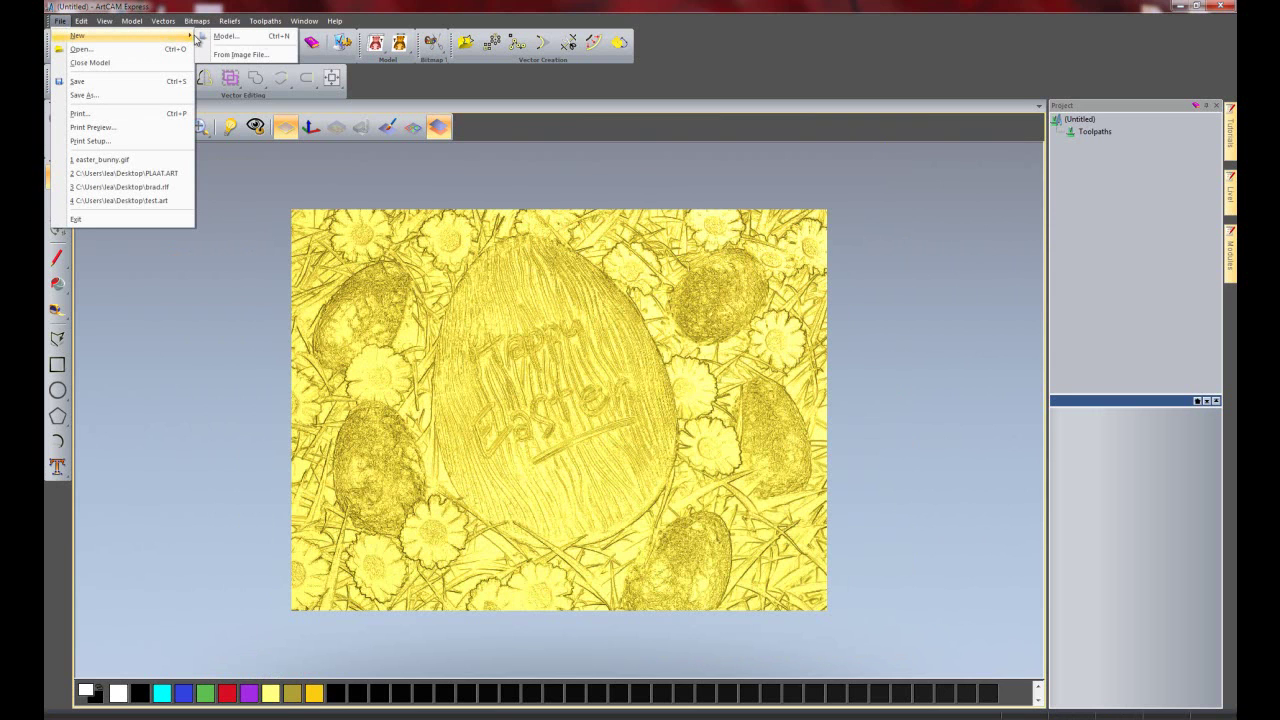
left_click(281, 60)
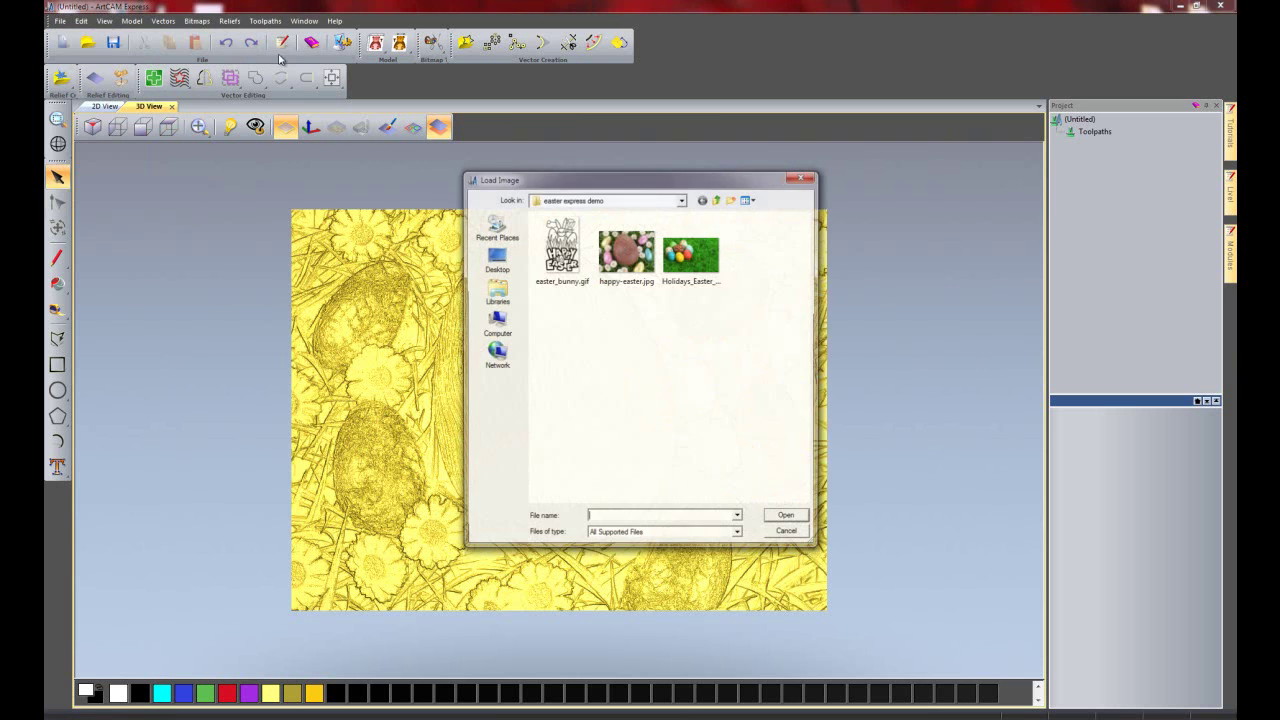
left_click(692, 253)
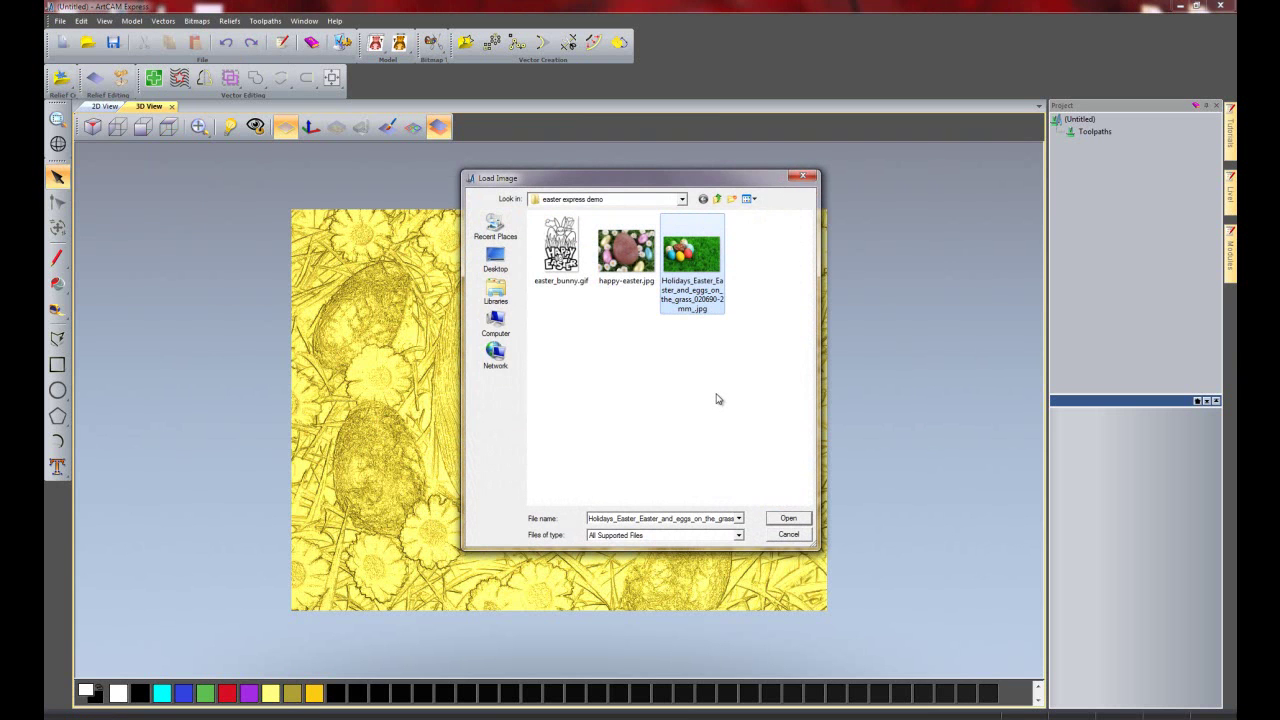
left_click(788, 519)
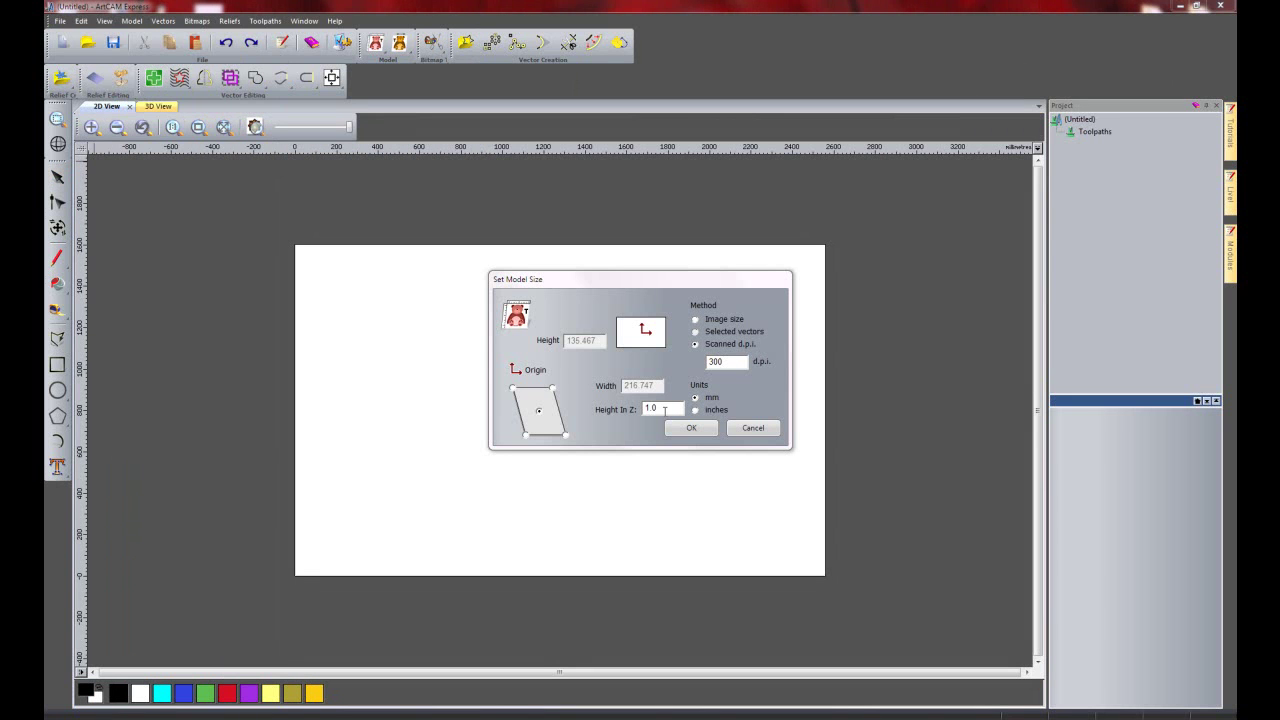
left_click_drag(658, 409, 634, 415)
type("2.5")
left_click(691, 428)
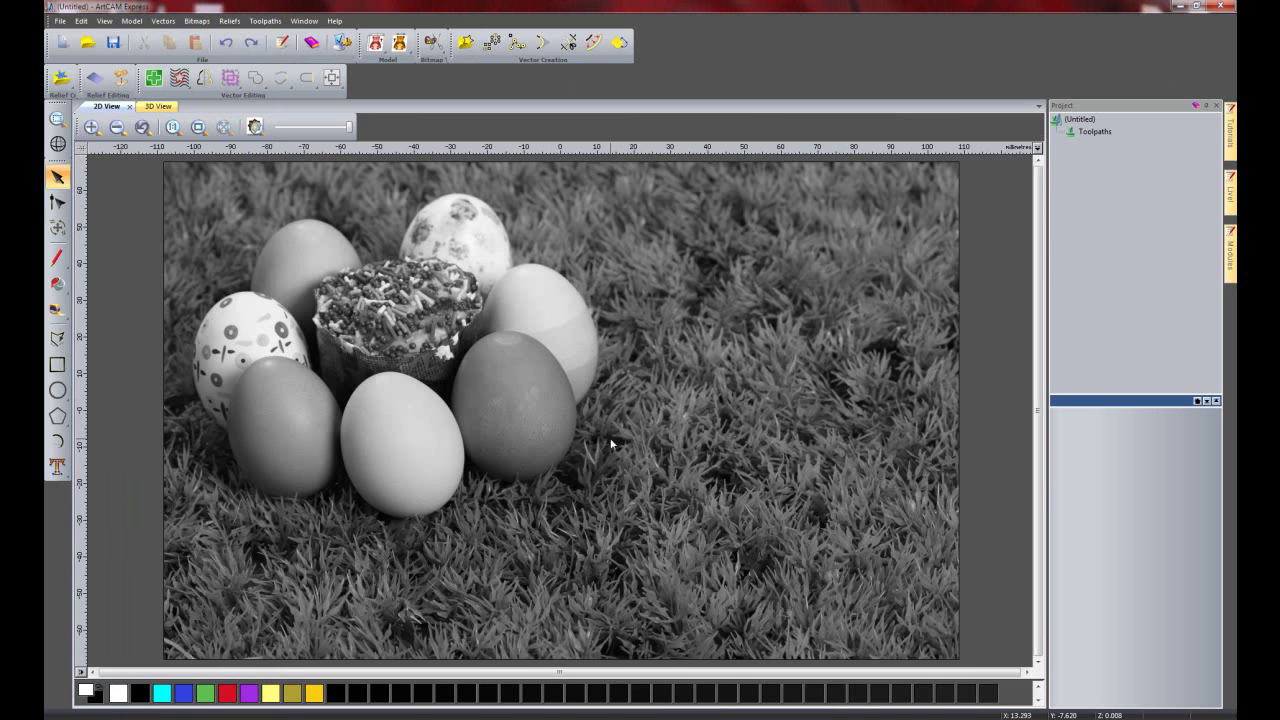
Step: View the eggs-and-grass relief from above in 3D, zooming in on the basket and back out
left_click(163, 108)
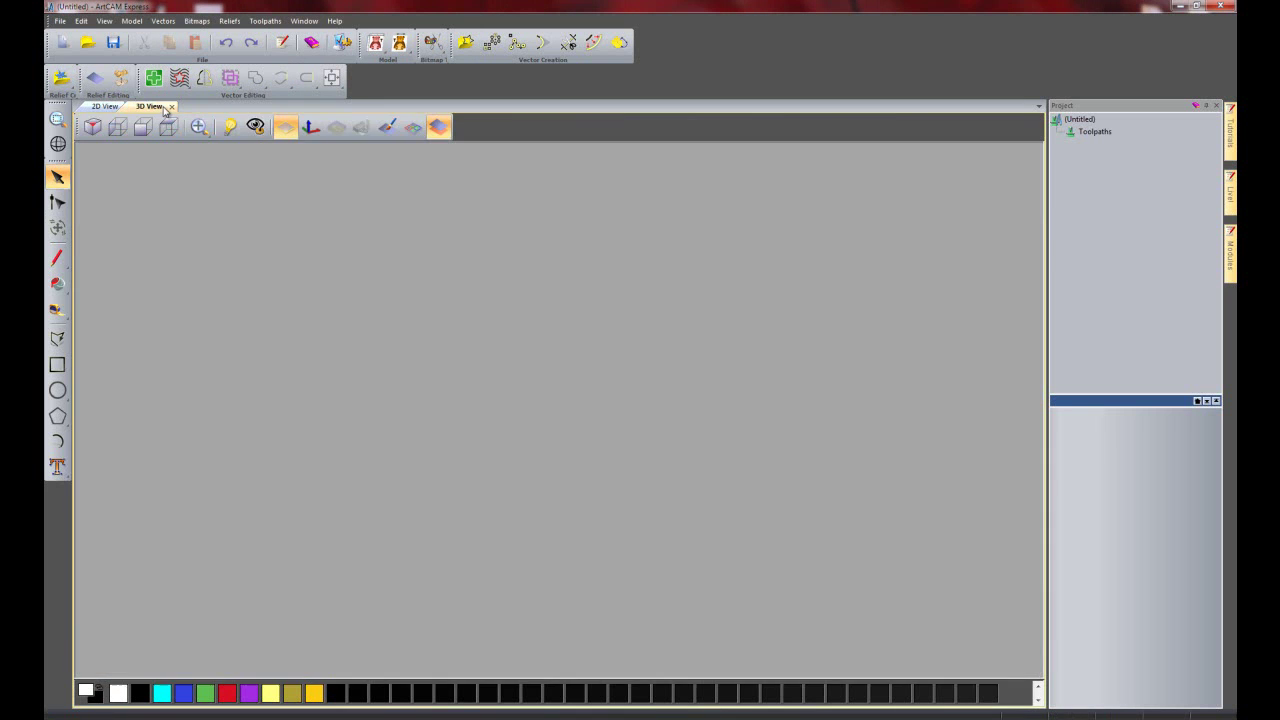
left_click_drag(796, 357, 260, 270)
left_click(168, 126)
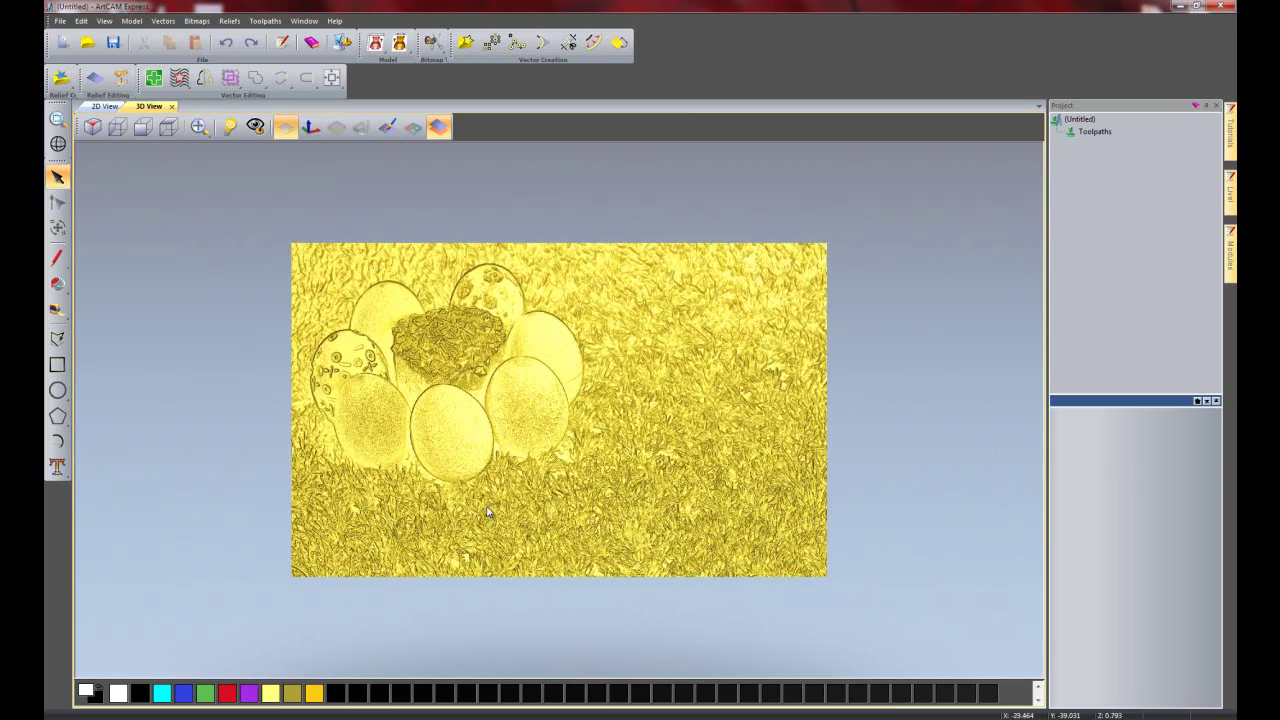
scroll(489, 497, "up", 3)
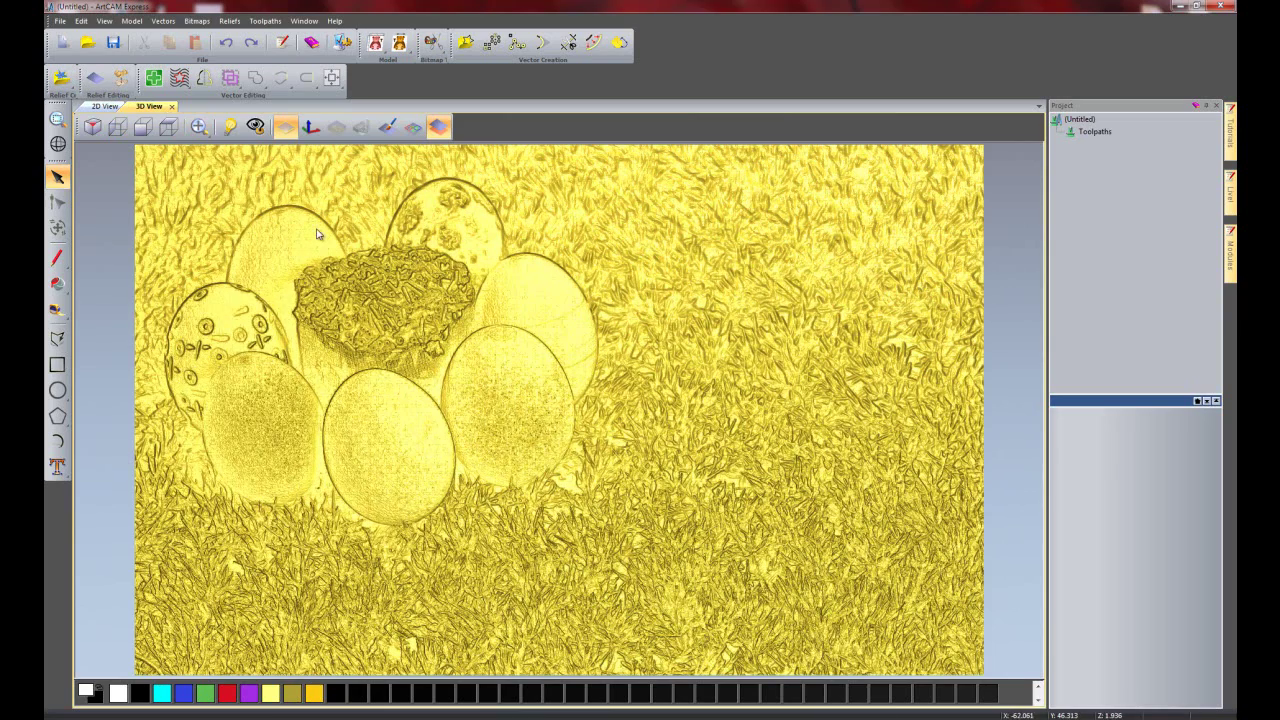
scroll(290, 245, "up", 2)
scroll(264, 254, "up", 1)
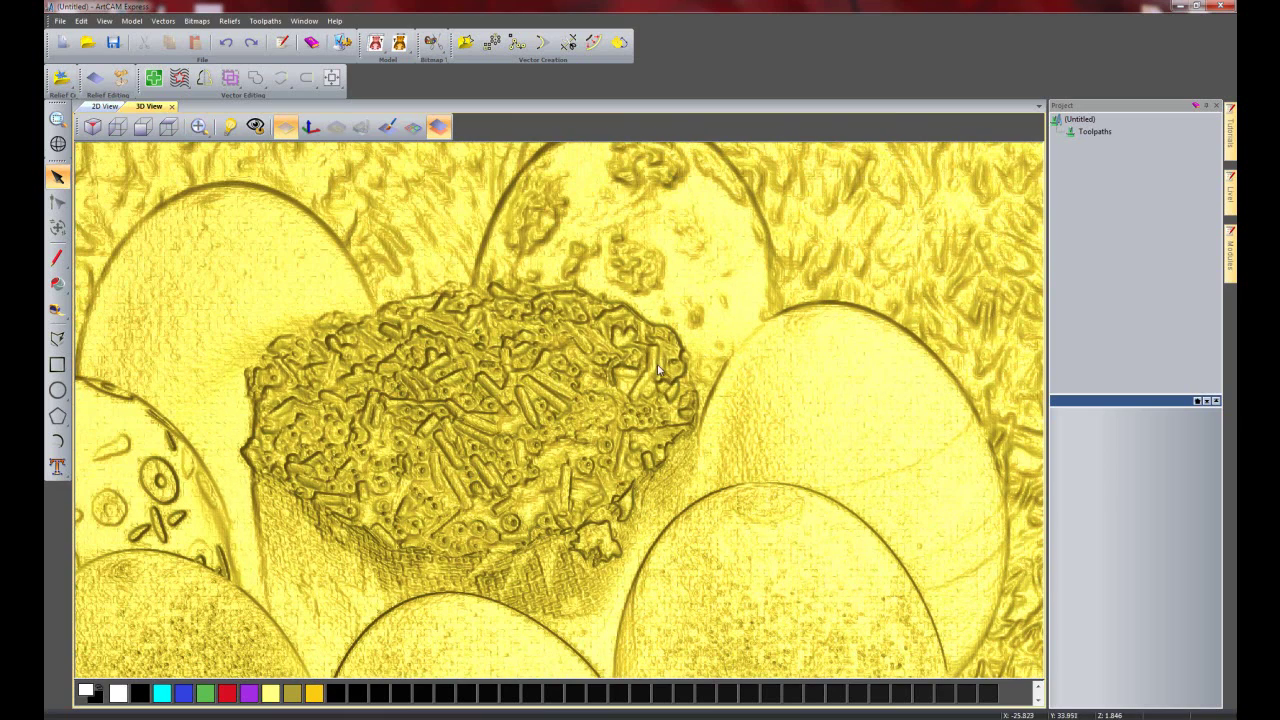
scroll(700, 440, "down", 3)
scroll(697, 451, "down", 2)
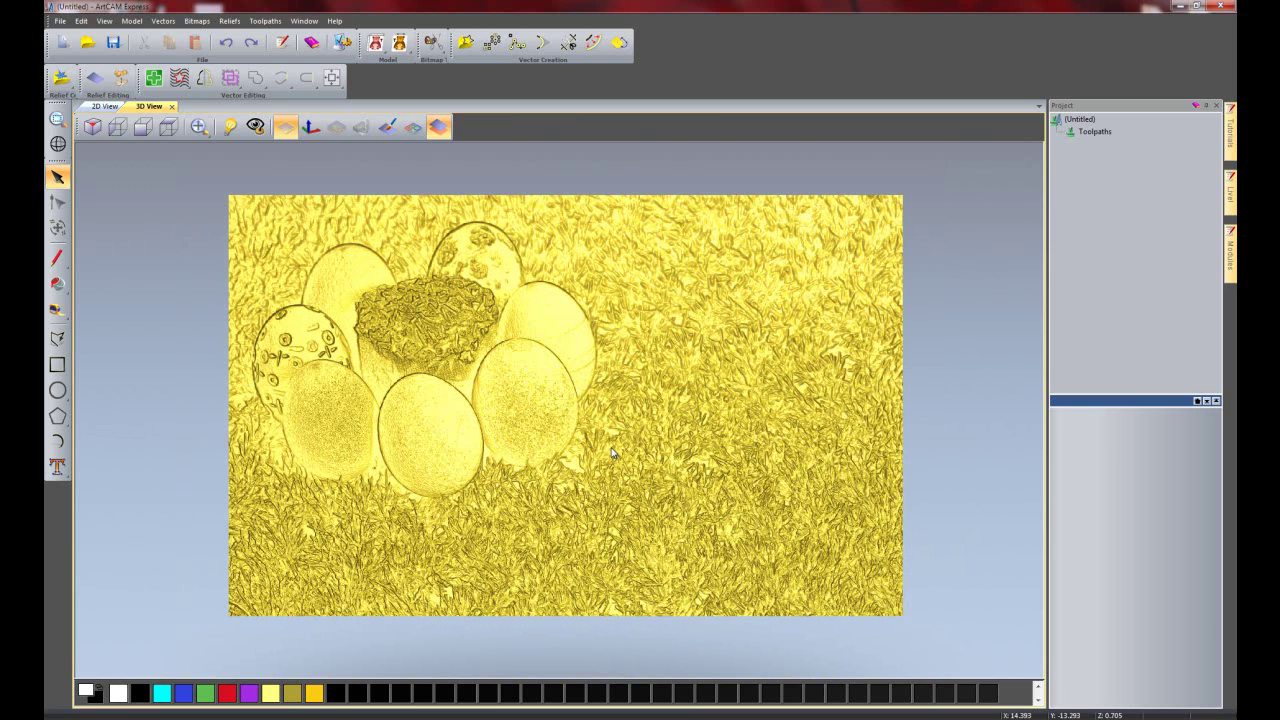
Step: Start a new 500 × 500 × 15 mm model, discard the egg model, and open Relief Clipart
left_click(60, 21)
mouse_move(86, 38)
left_click(238, 44)
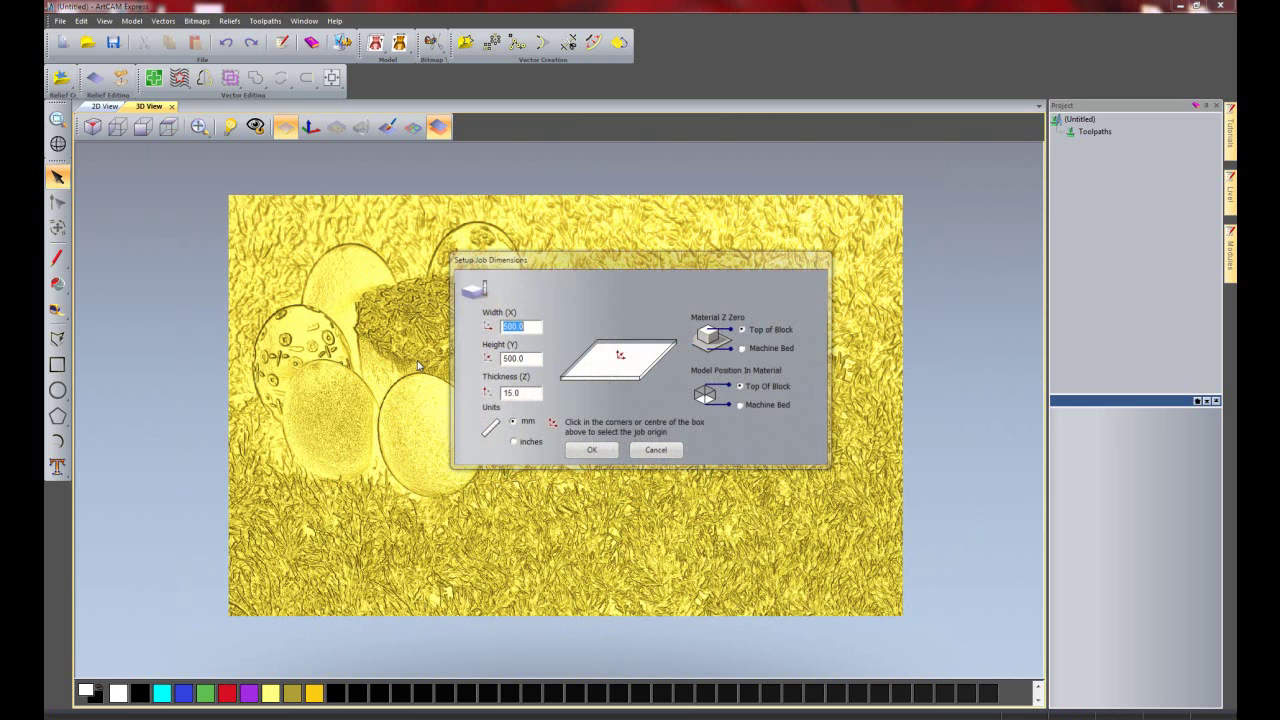
left_click(585, 451)
left_click(645, 392)
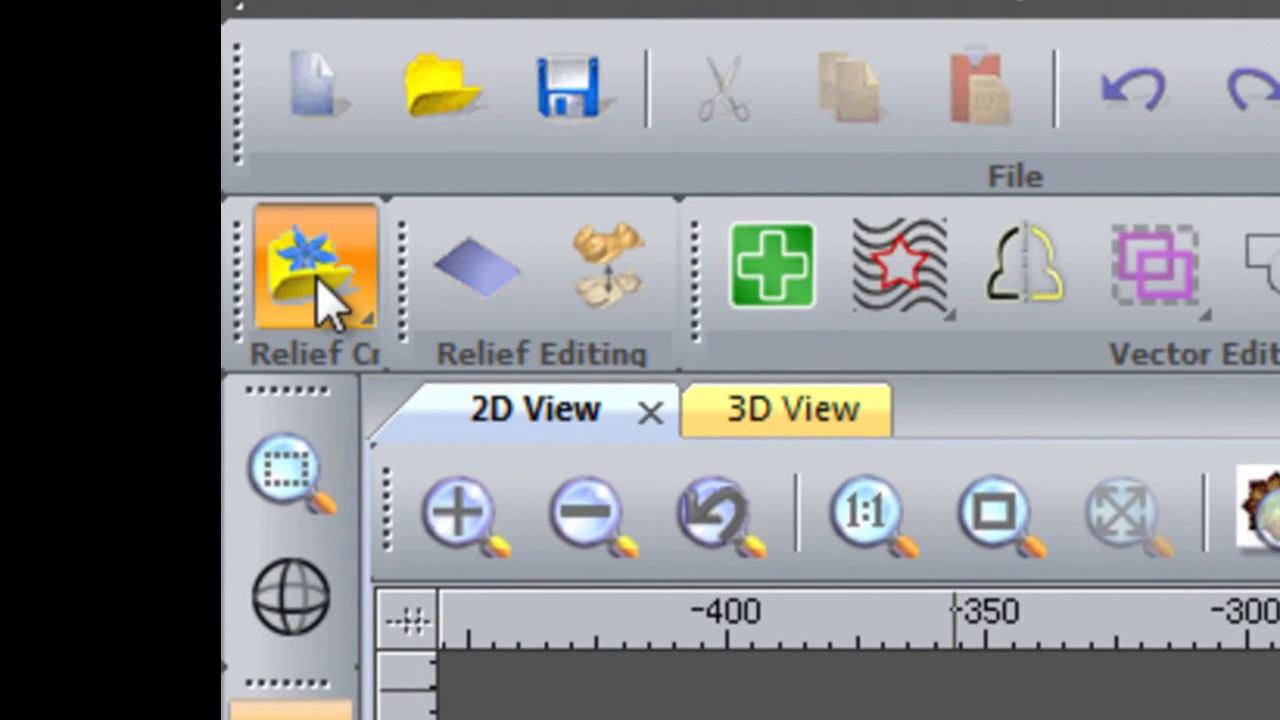
left_click(320, 280)
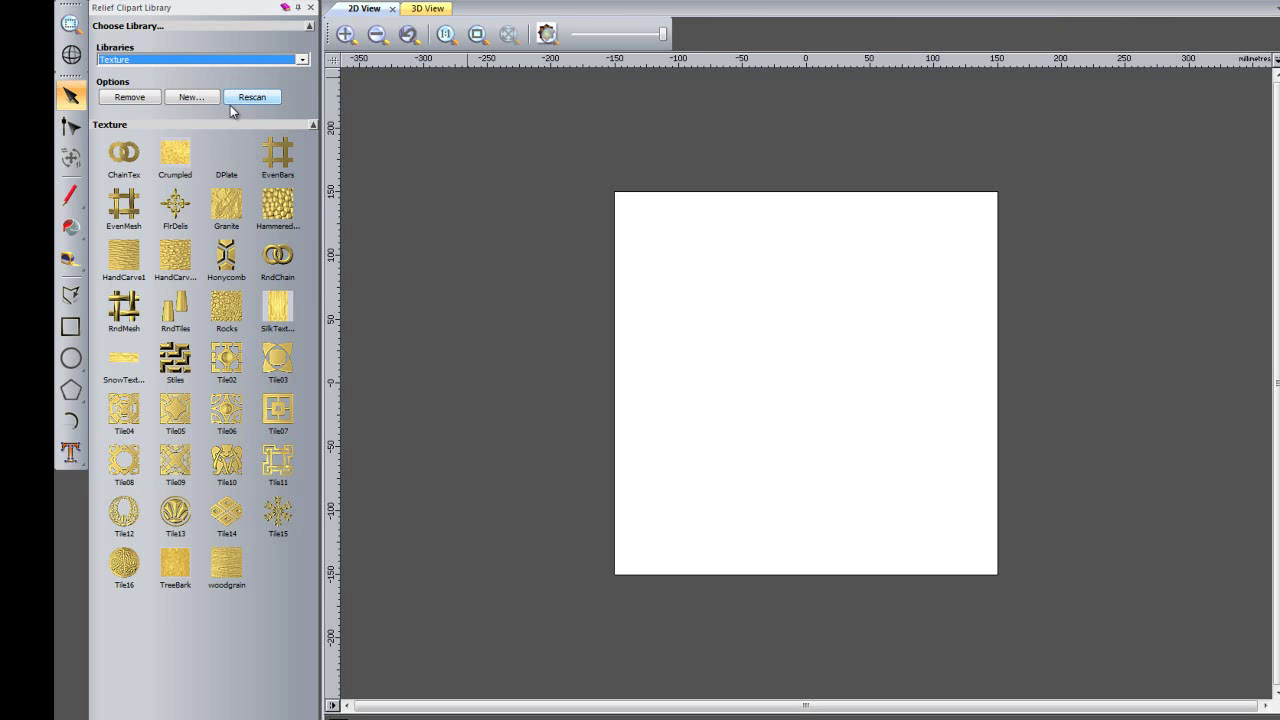
Step: Switch the clipart library to Reliefs and scroll through its categories to Animals
left_click(229, 60)
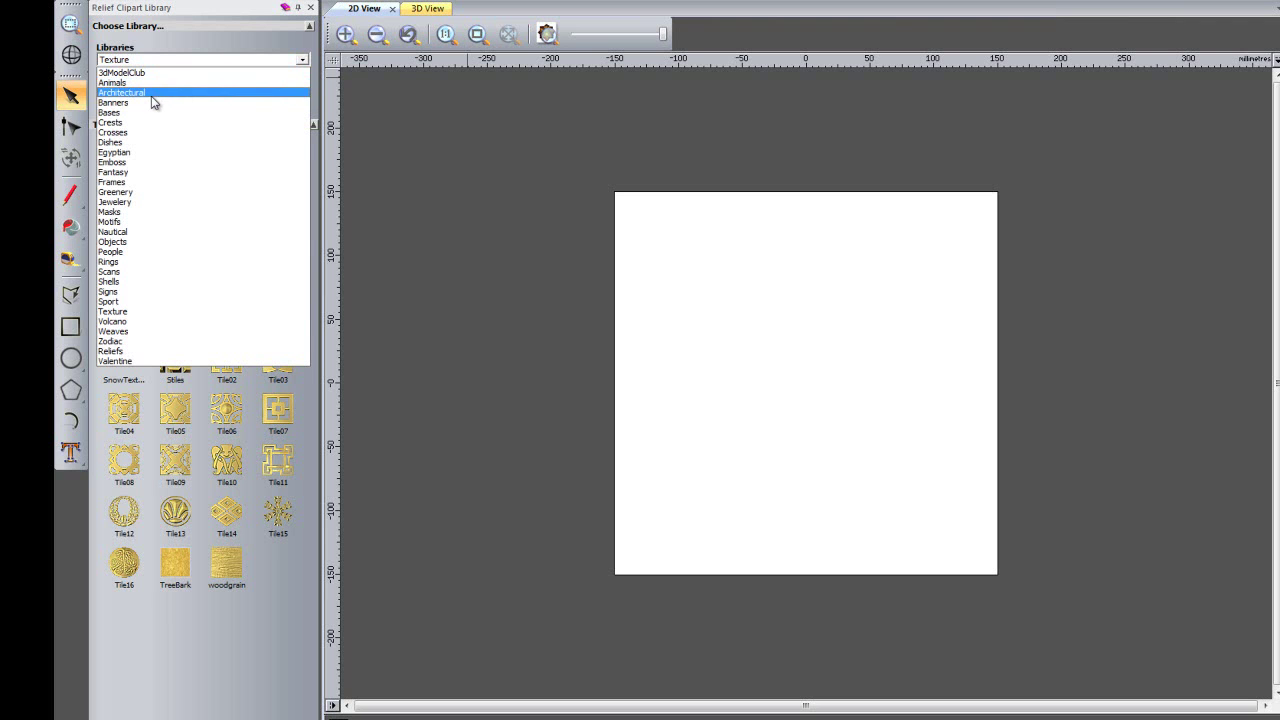
left_click(135, 352)
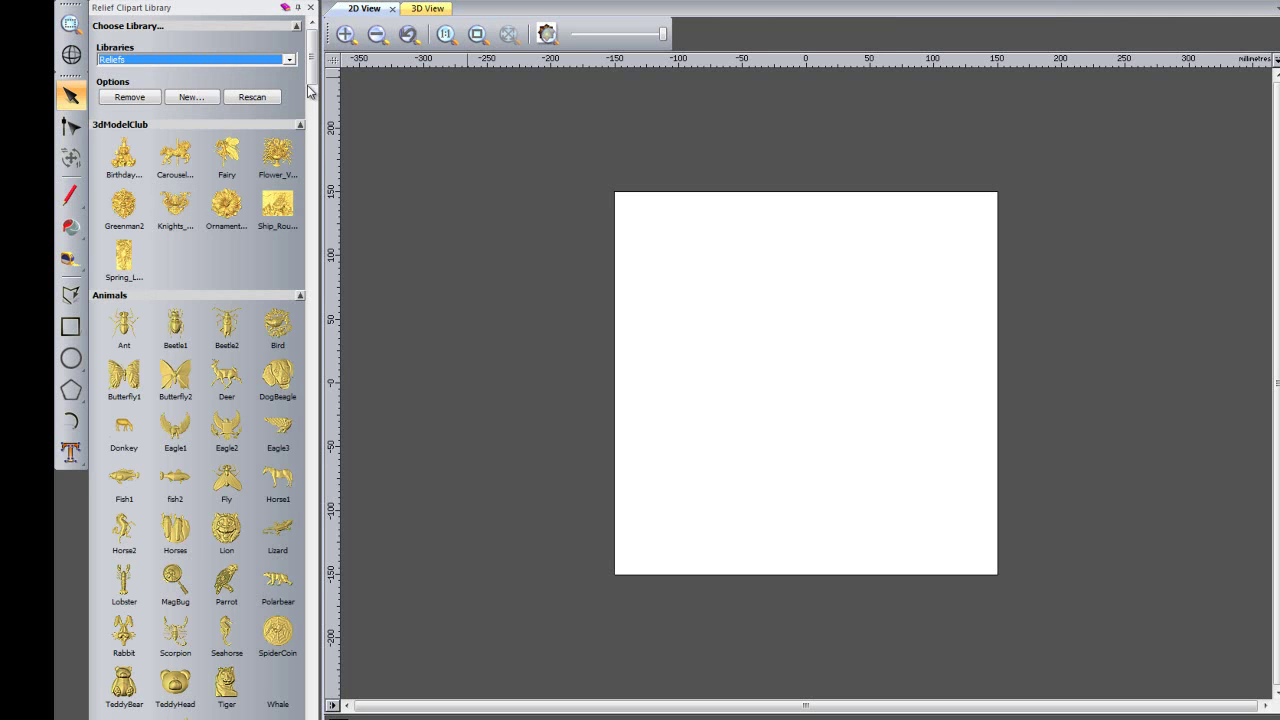
left_click_drag(310, 78, 326, 148)
scroll(240, 168, "up", 10)
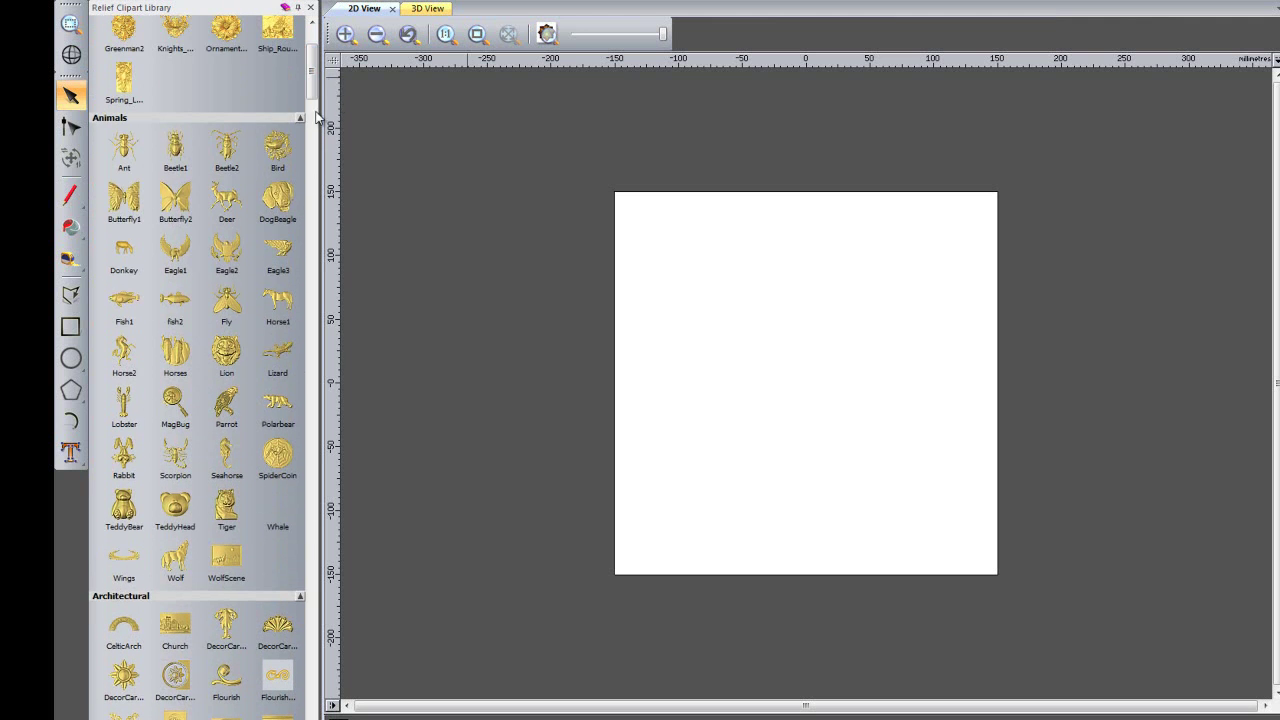
left_click_drag(312, 78, 327, 314)
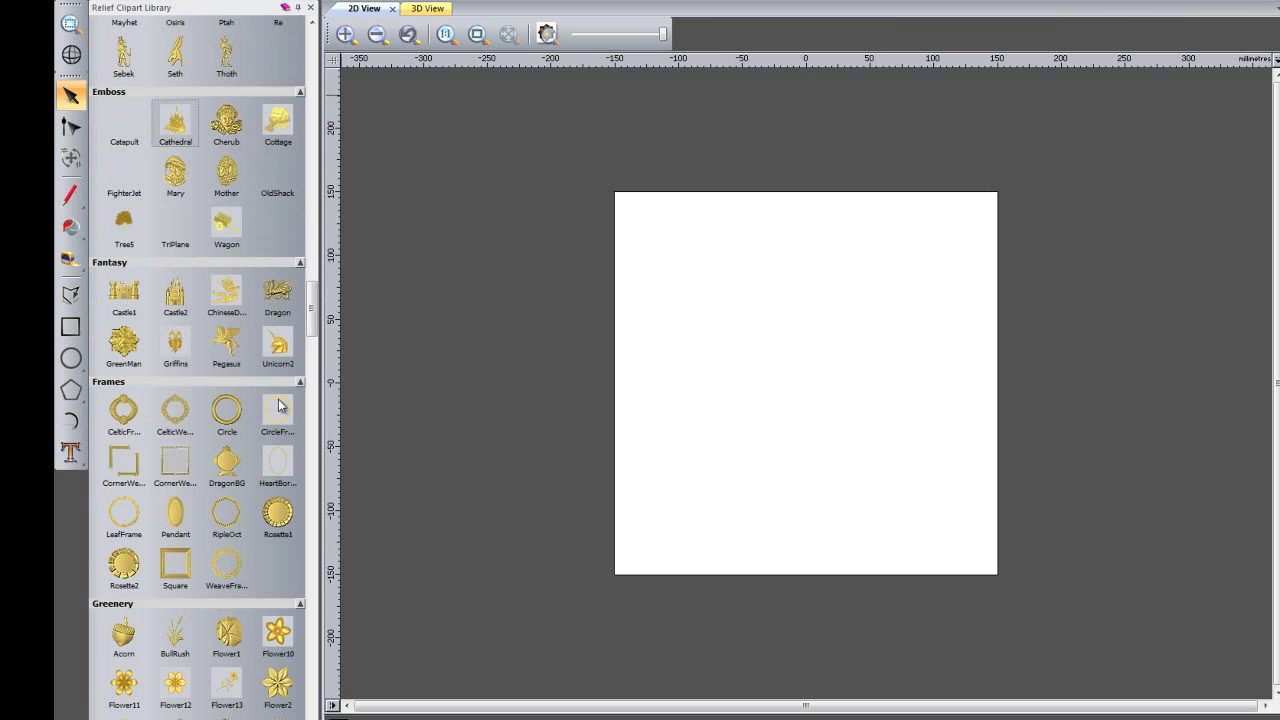
left_click_drag(314, 305, 313, 55)
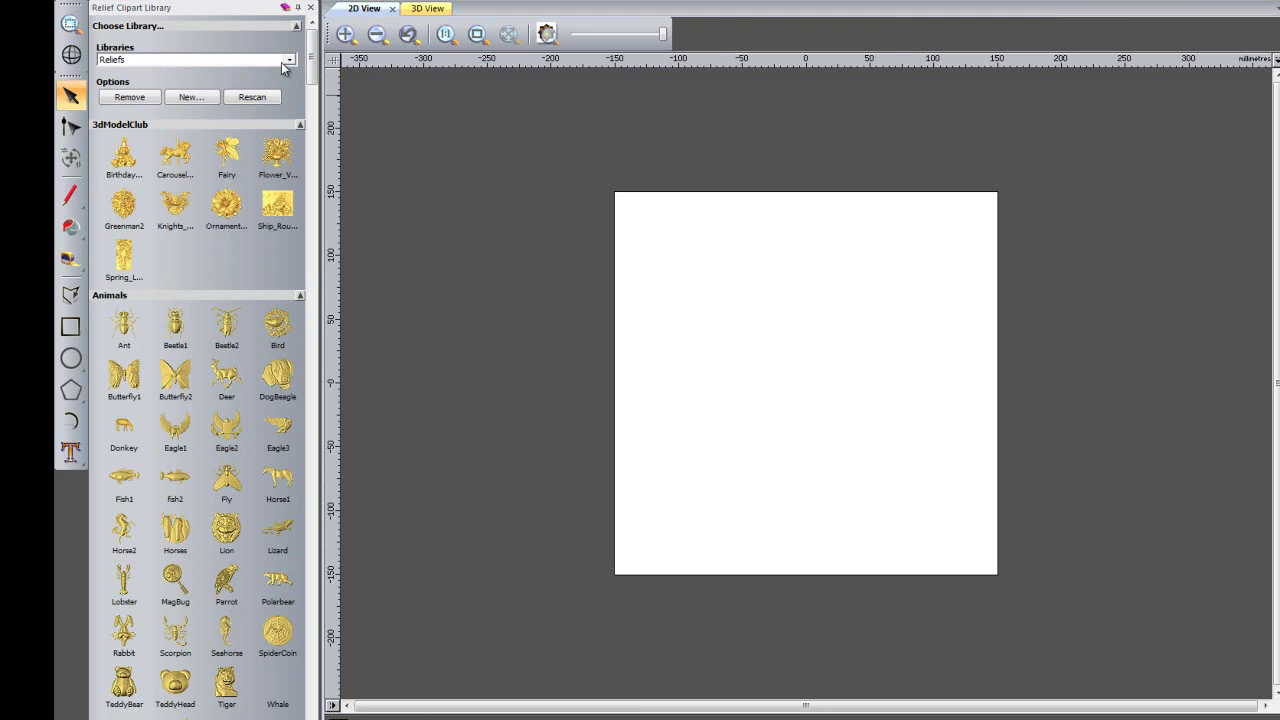
left_click_drag(311, 54, 313, 62)
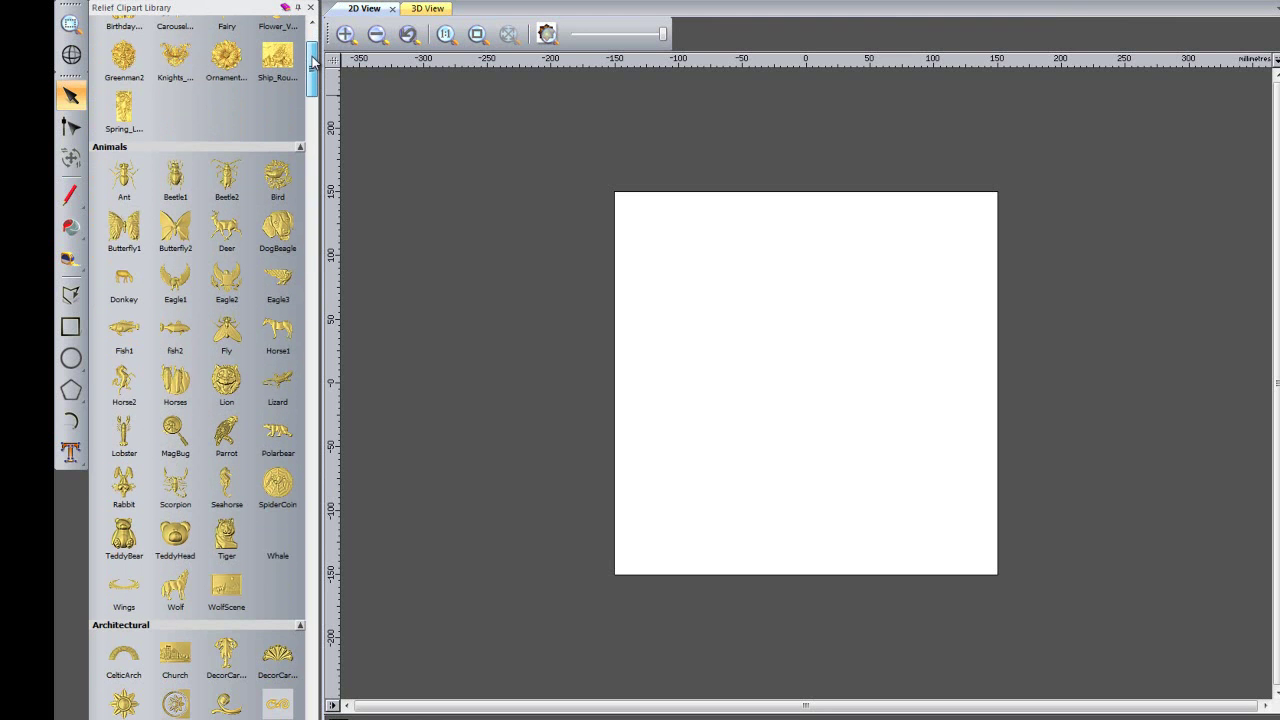
Step: Paste the Rabbit relief centred on the sheet, enlarged to about 188.4 × 231.6 mm
left_click(121, 485)
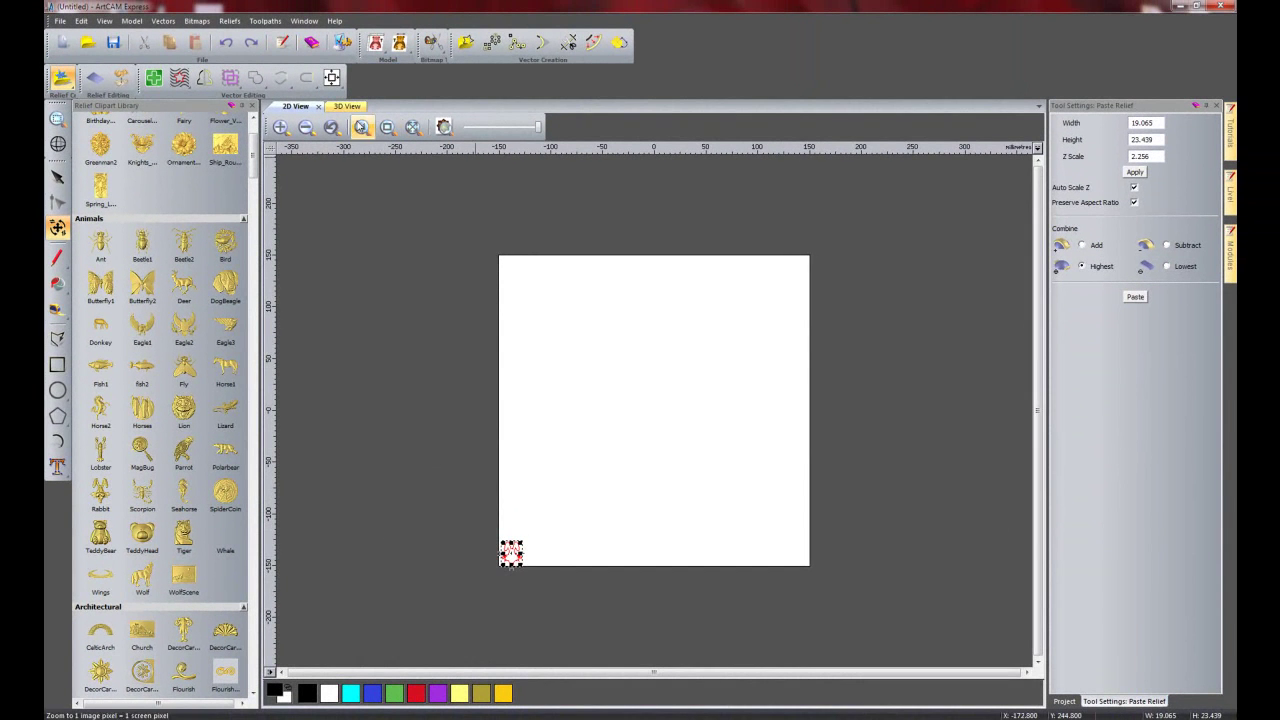
left_click(331, 77)
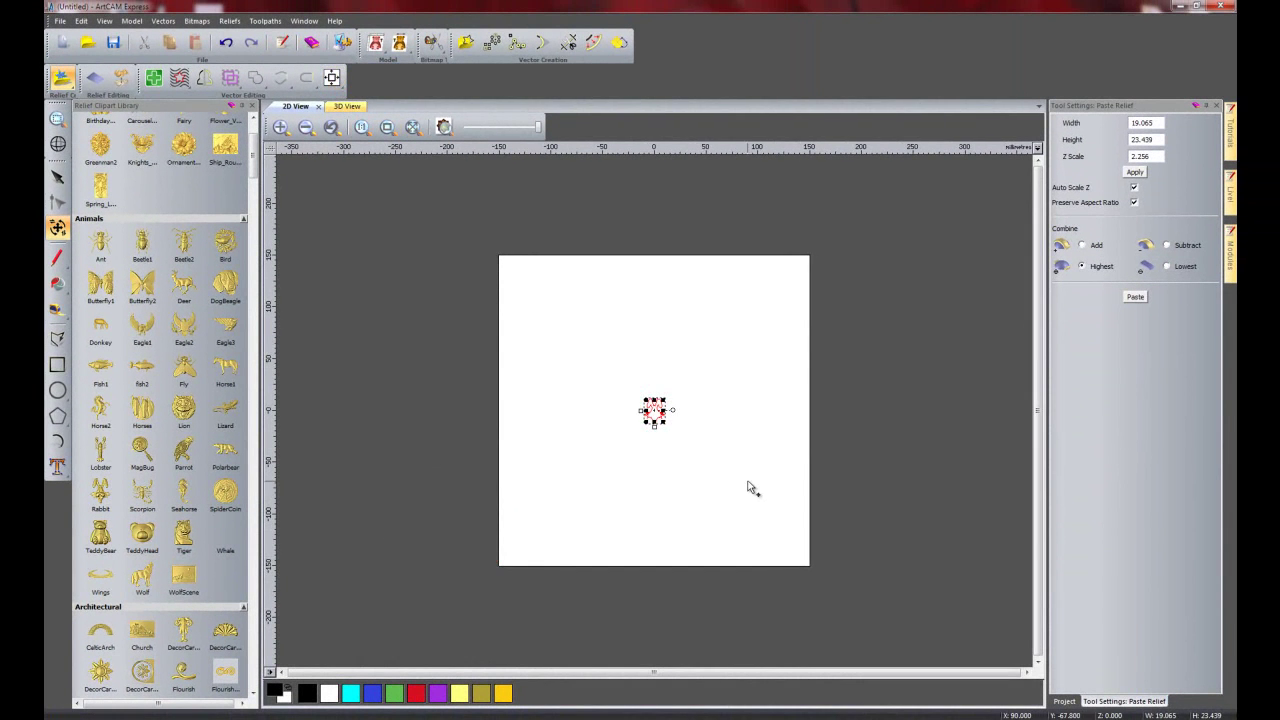
left_click_drag(670, 427, 752, 507)
left_click(1135, 296)
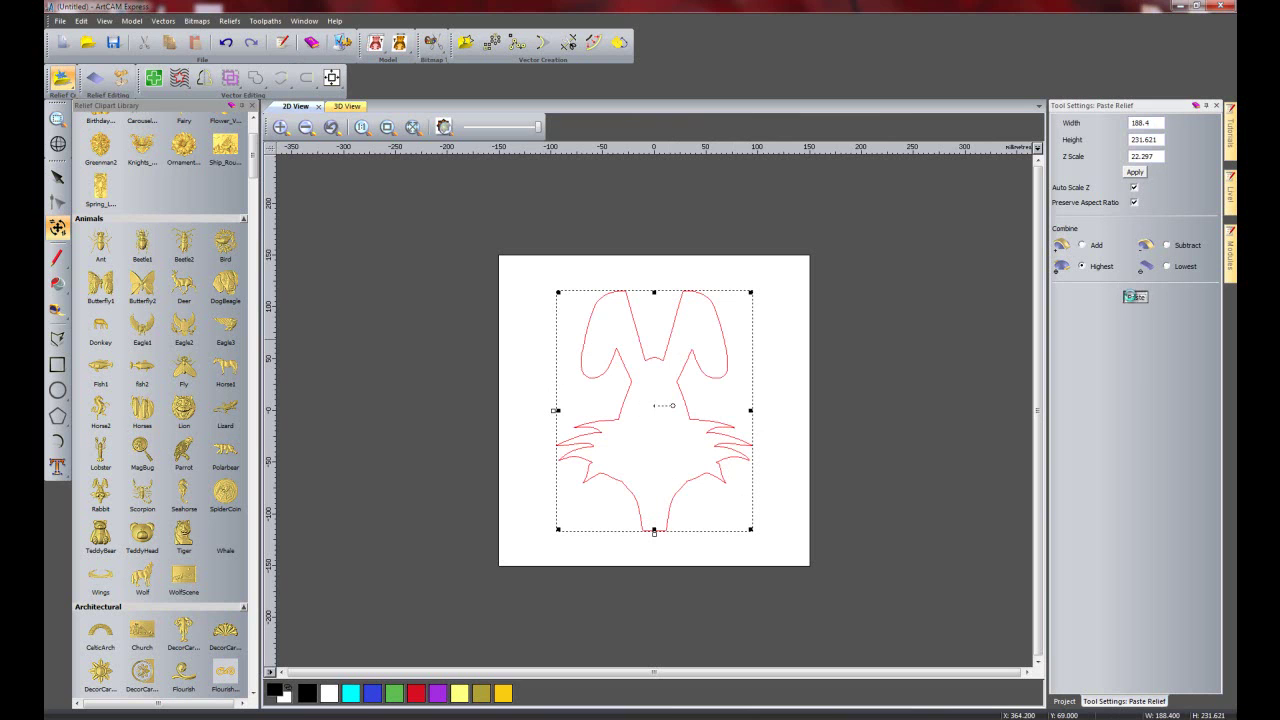
left_click(1217, 105)
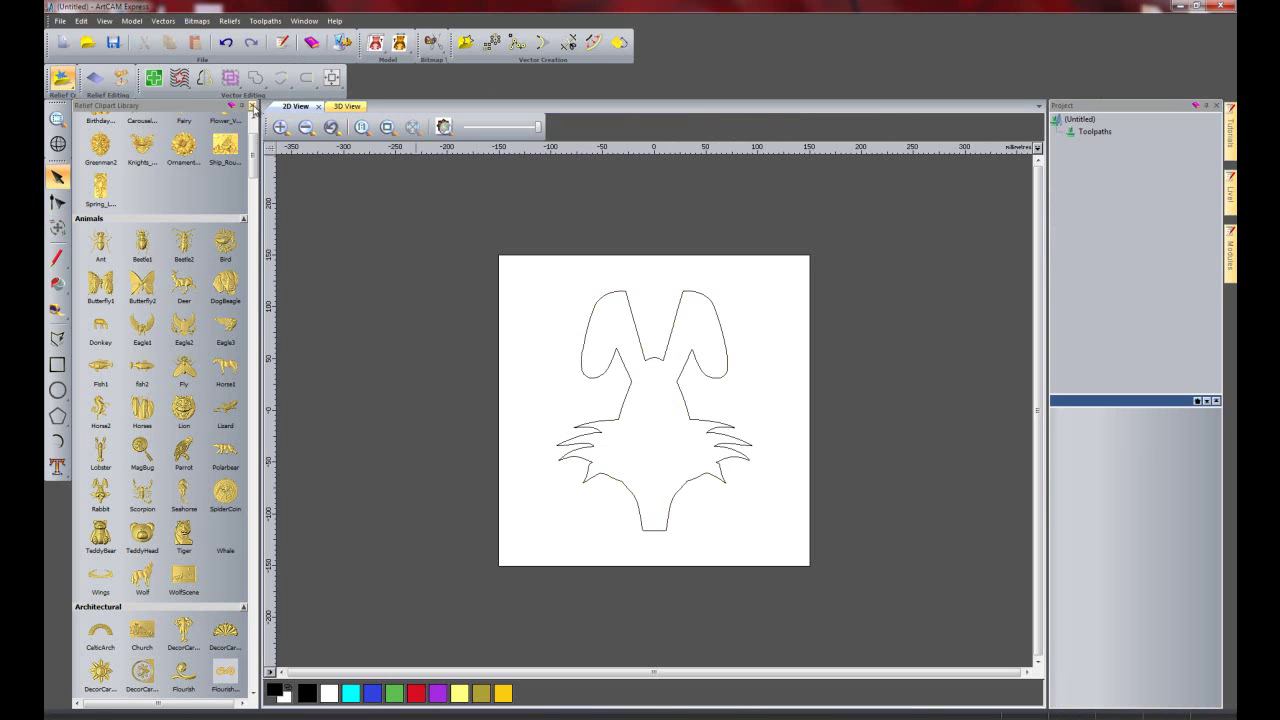
Step: View the rabbit relief in 3D, orbited to face it front-on
left_click(346, 107)
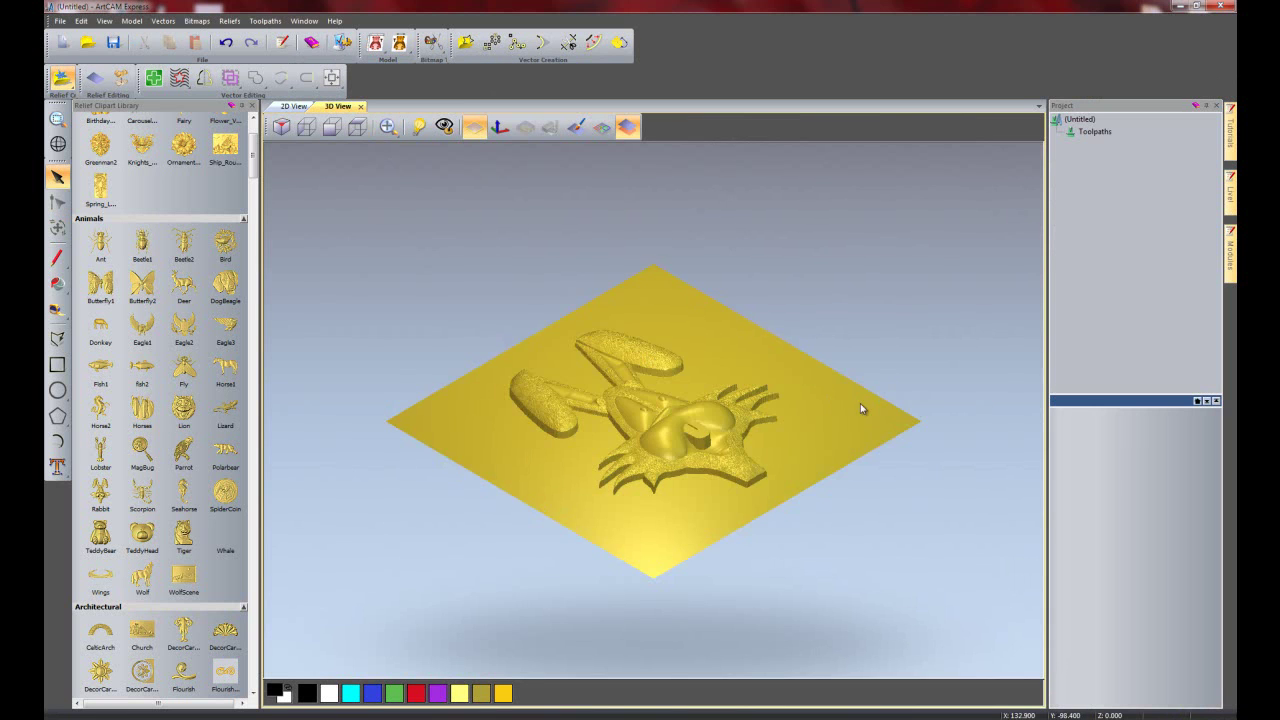
left_click_drag(857, 423, 762, 470)
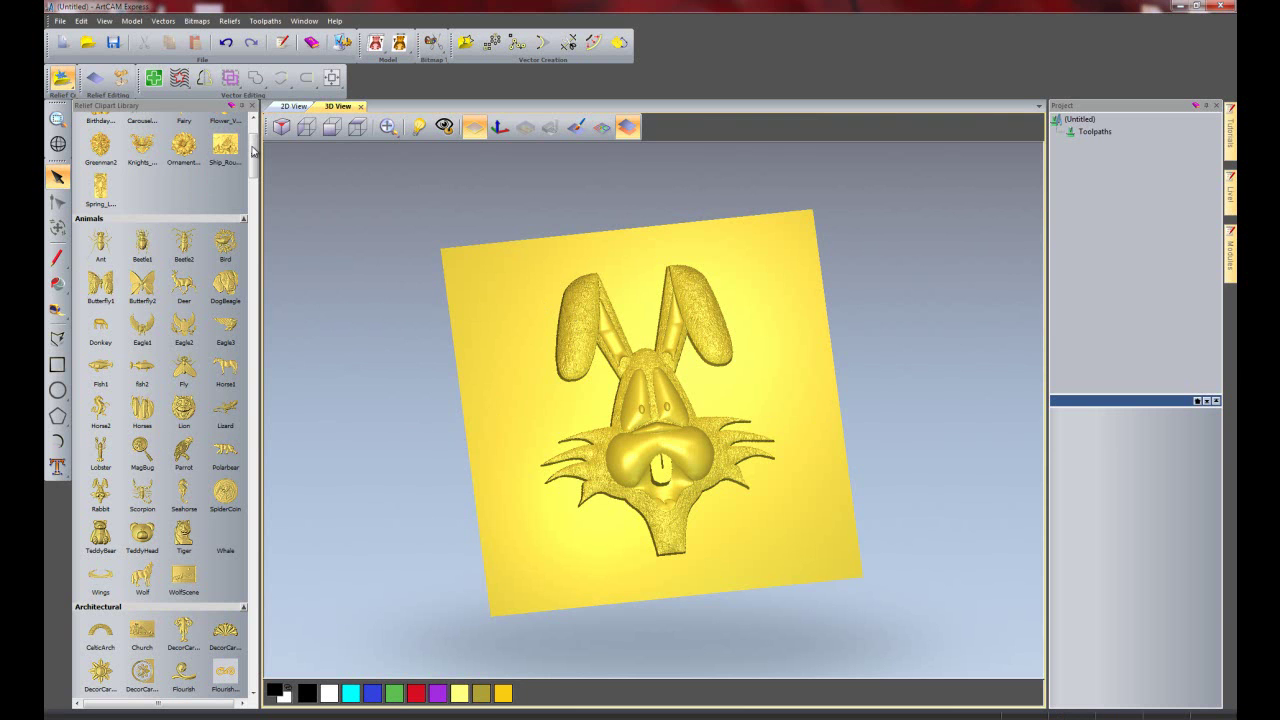
scroll(253, 150, "up", 10)
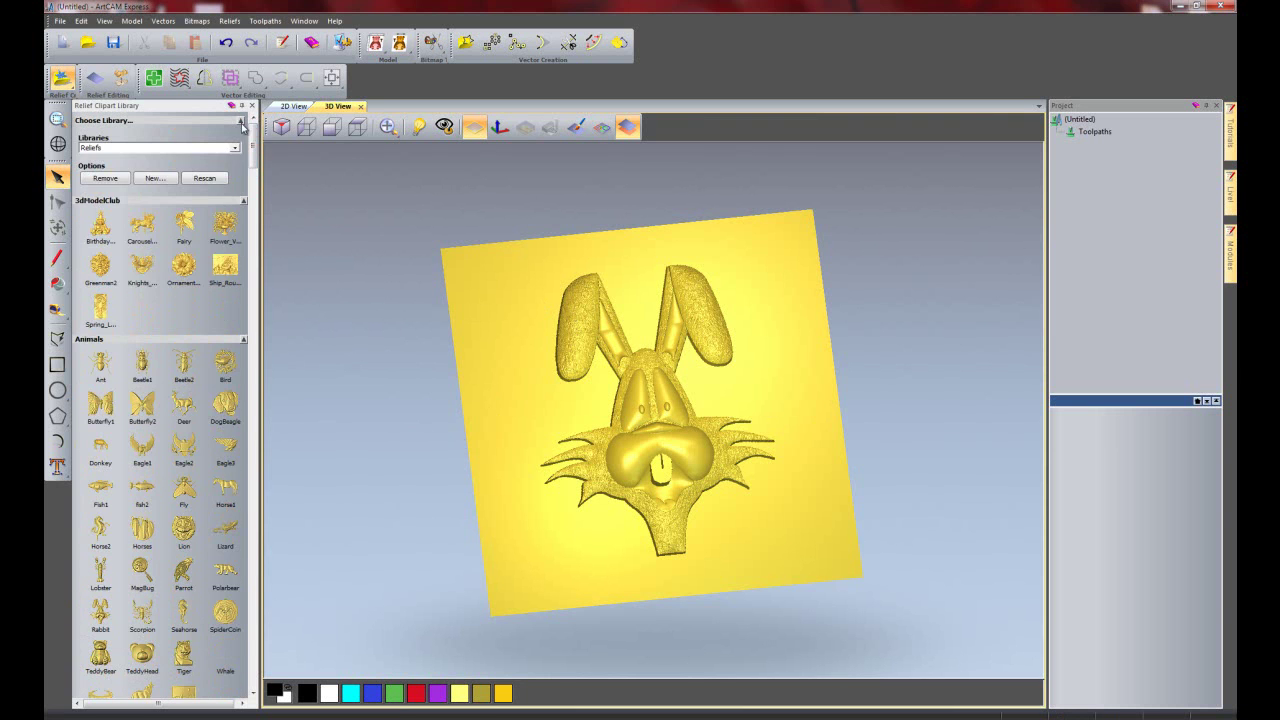
Step: Paste the Crumpled texture from the Texture library, centred, merging it around the rabbit relief
left_click(172, 150)
left_click(115, 353)
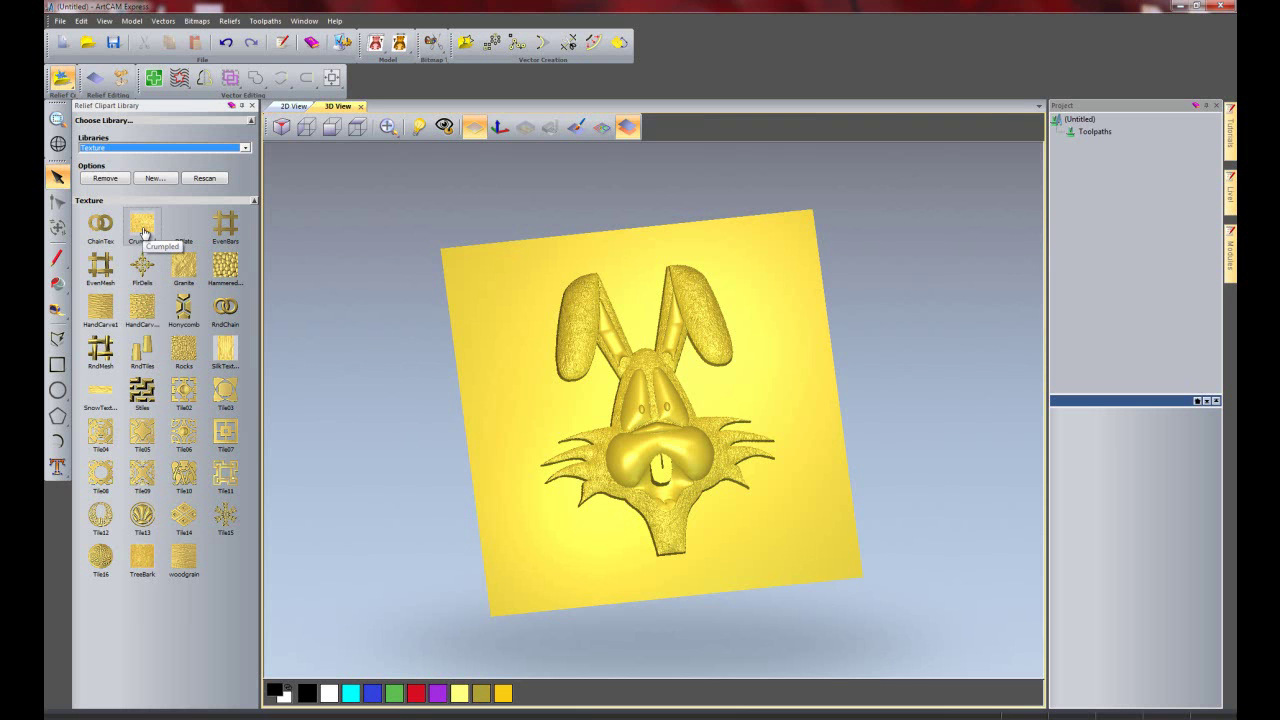
double_click(143, 232)
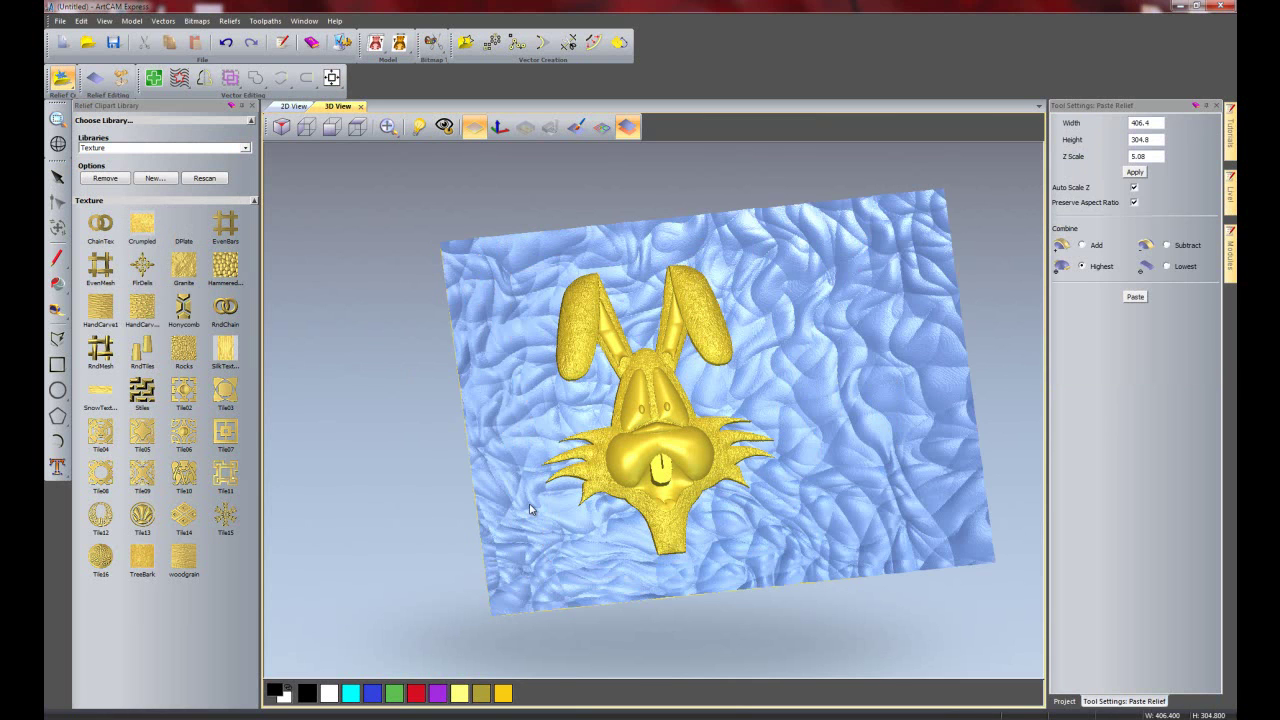
left_click(332, 77)
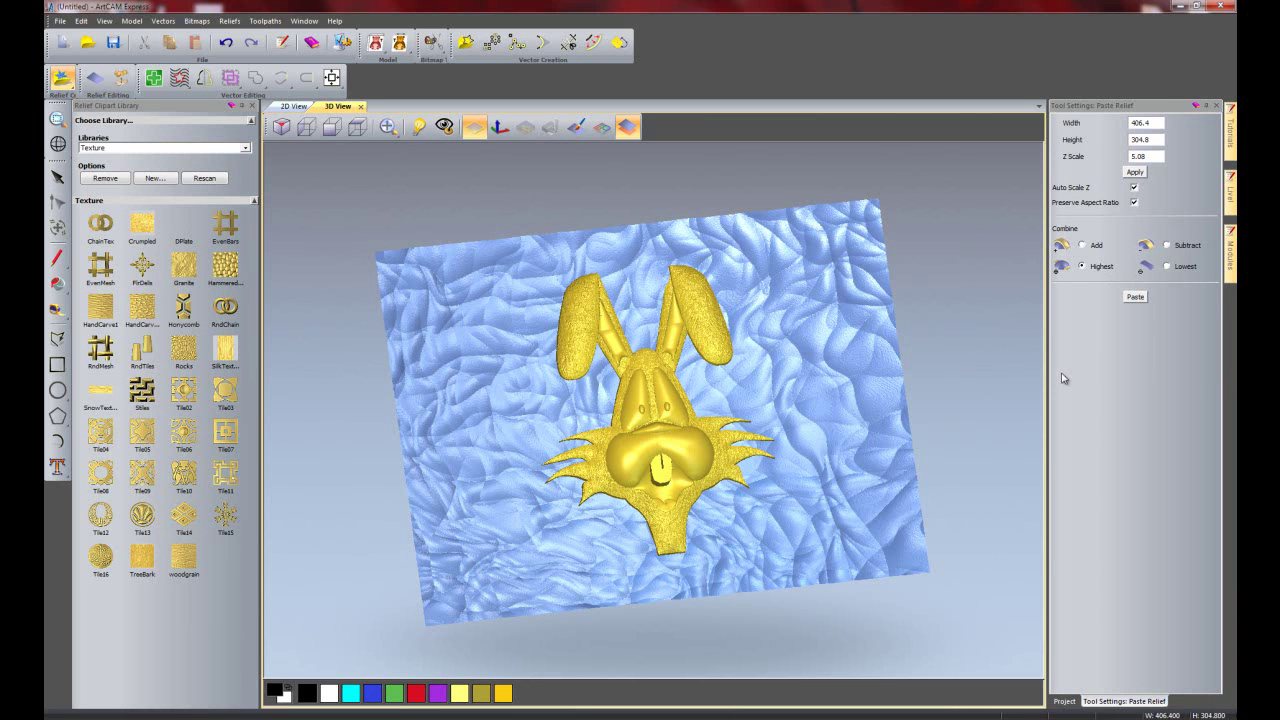
left_click(1130, 298)
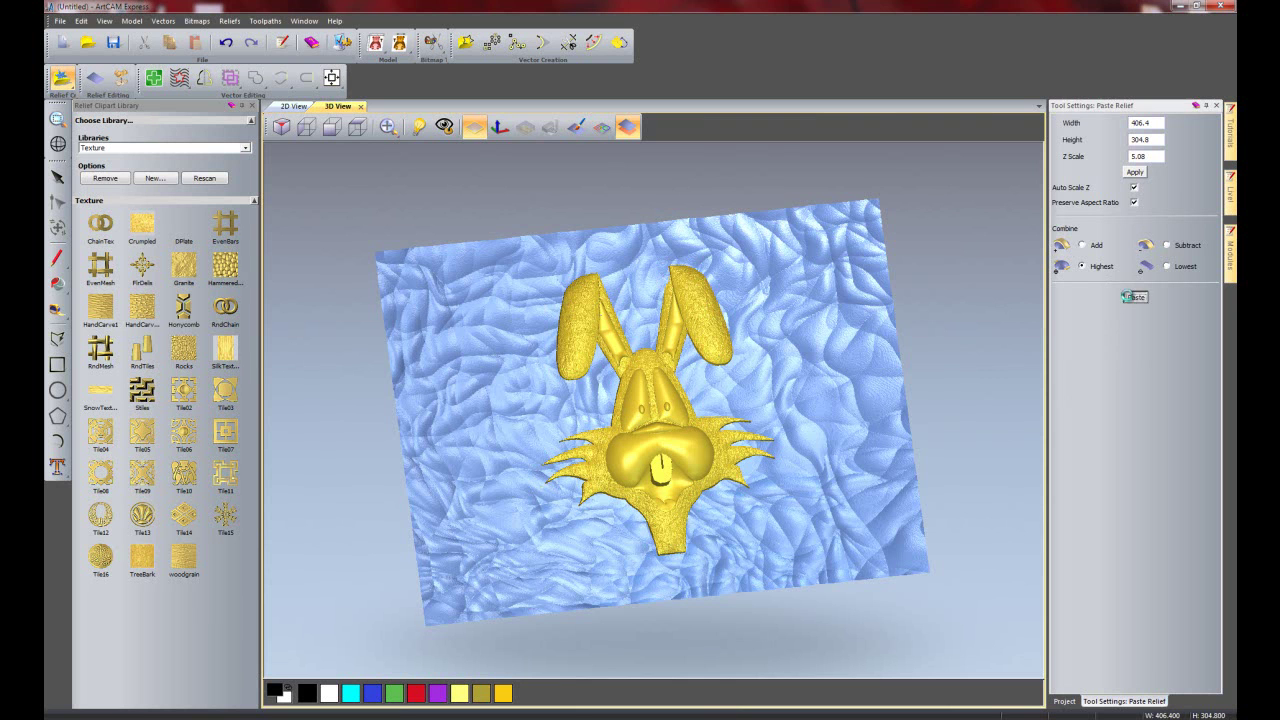
left_click(1216, 105)
mouse_move(943, 394)
left_mouse_down()
mouse_move(929, 380)
mouse_move(934, 397)
mouse_move(895, 418)
left_mouse_up()
left_click_drag(784, 428, 786, 430)
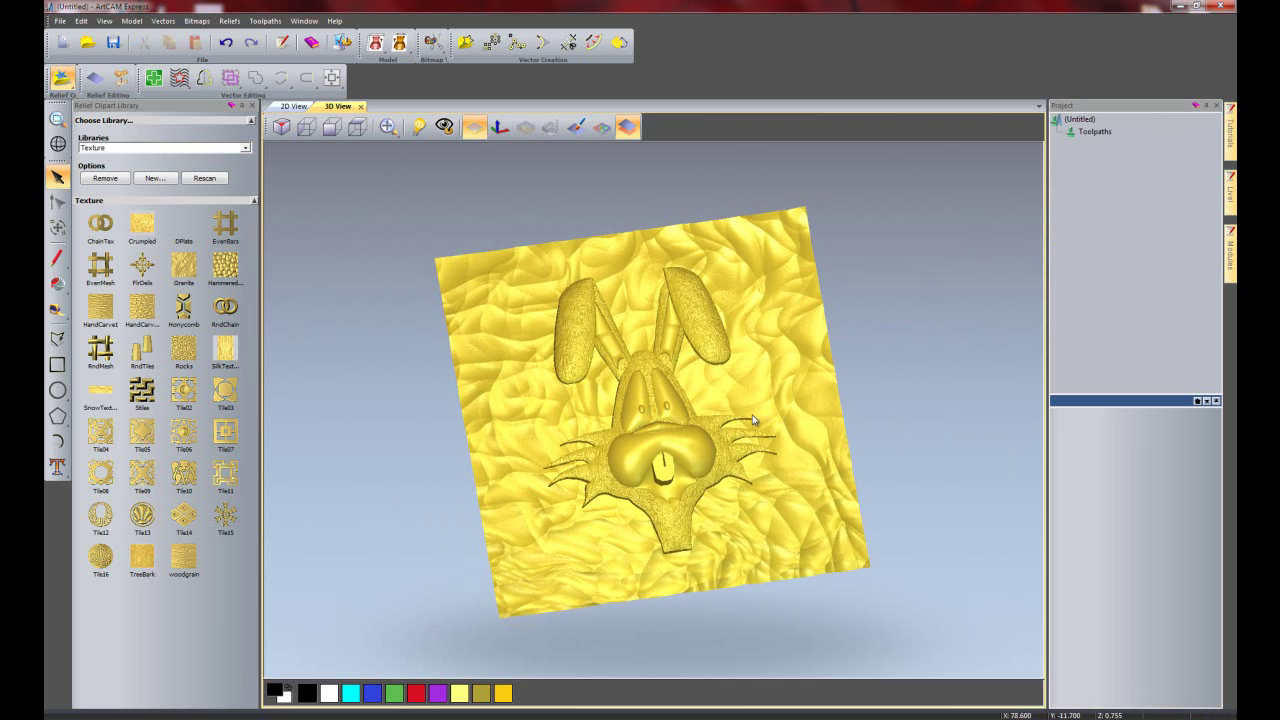
Step: Close the Relief Clipart Library and rotate the textured rabbit relief slightly
left_click(253, 106)
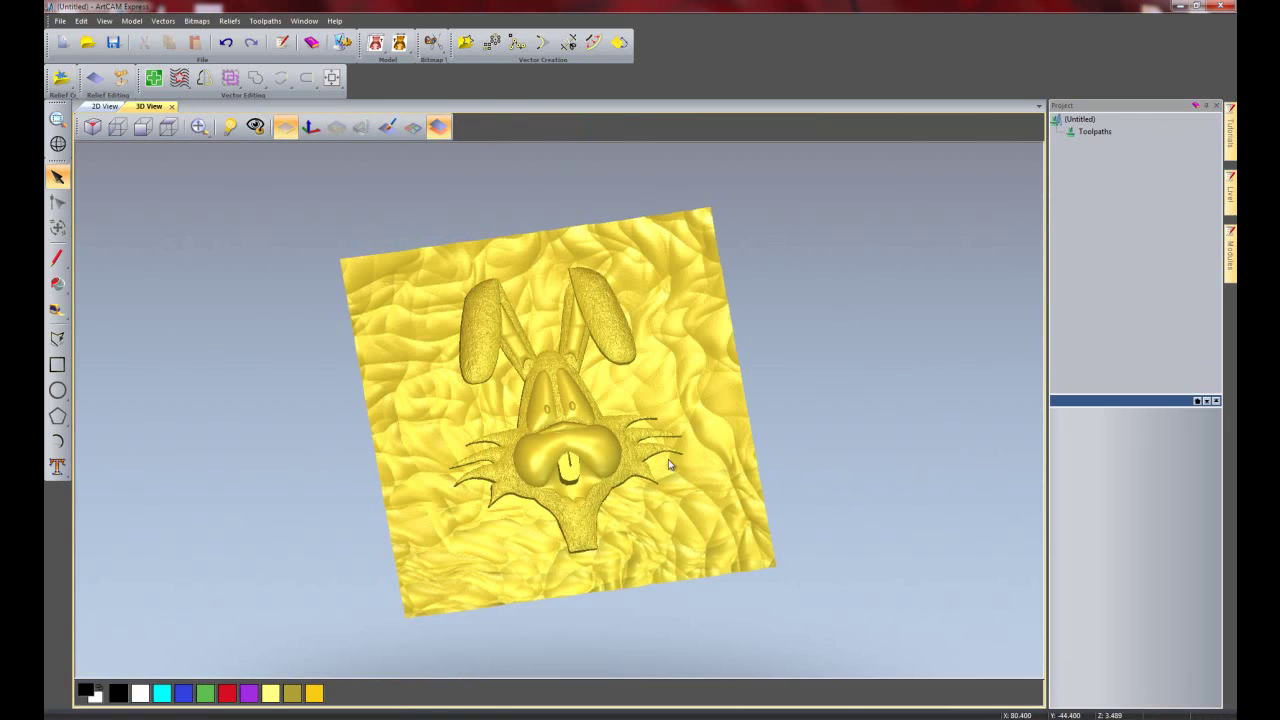
left_click_drag(675, 477, 669, 441)
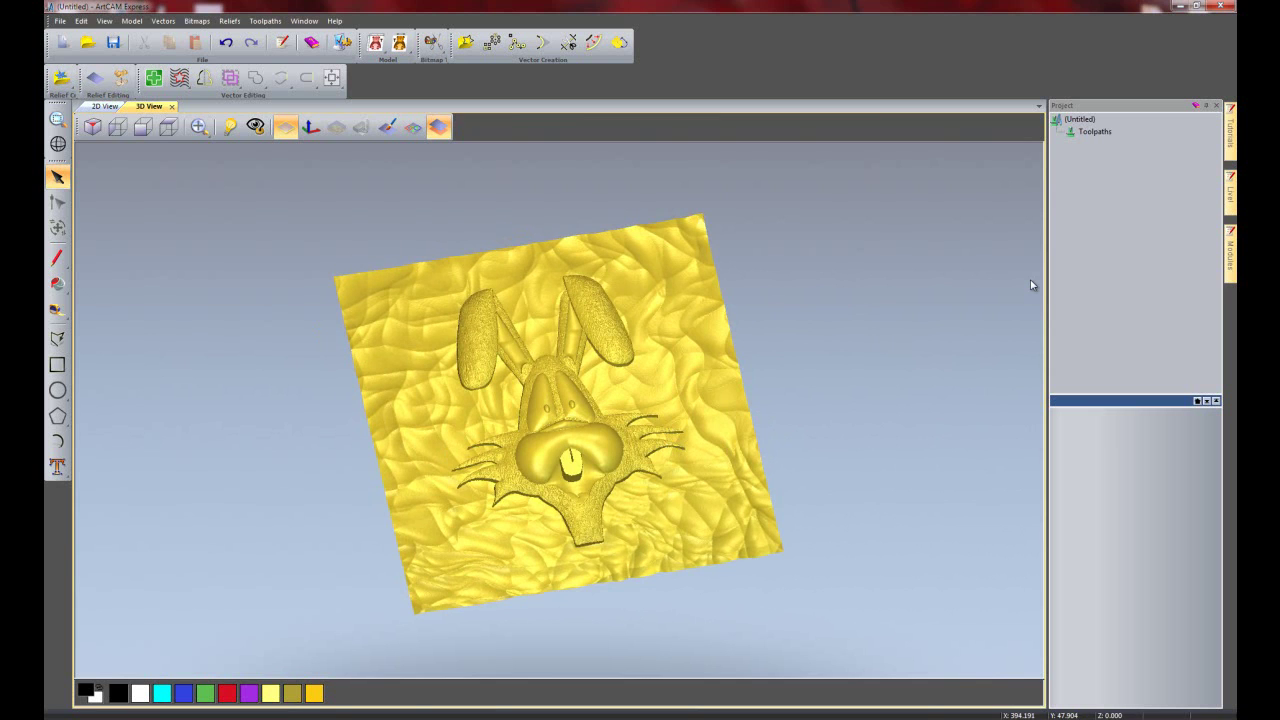
Step: Open Machine Relief, dock its settings on the right, and keep Whole Relief as the area
left_click(1095, 133)
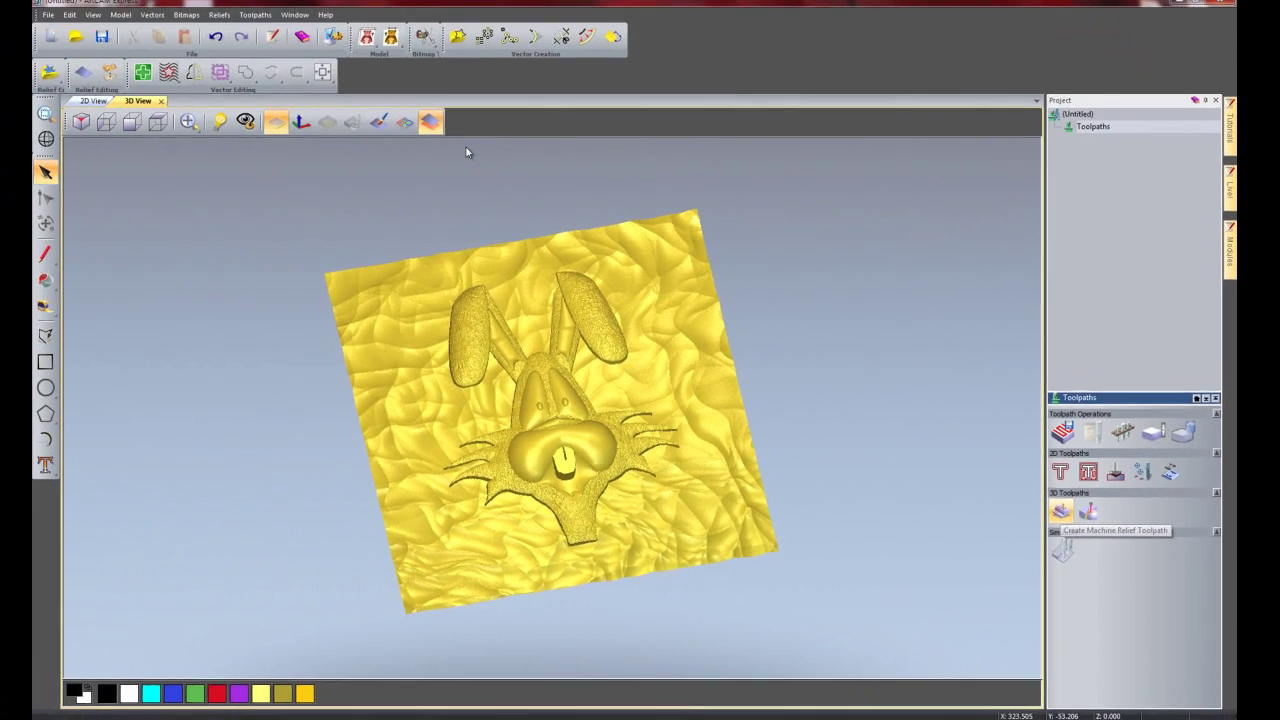
left_click_drag(330, 8, 1138, 406)
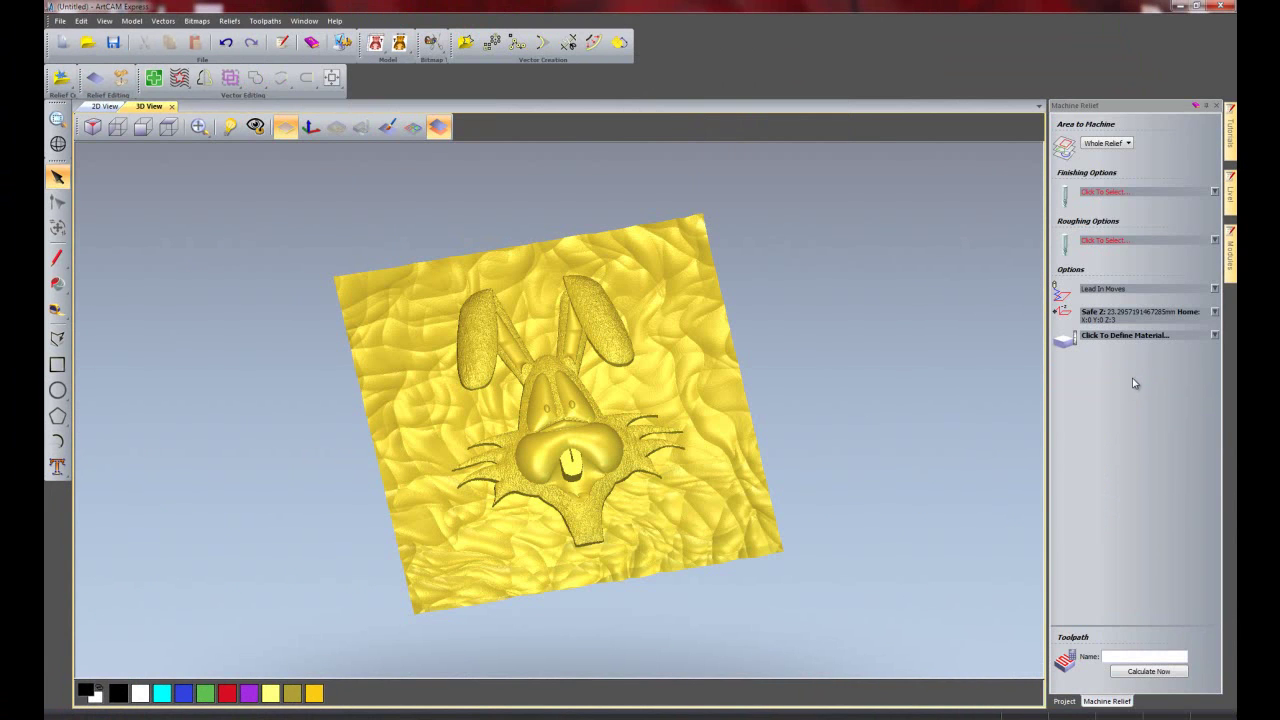
left_click(1124, 146)
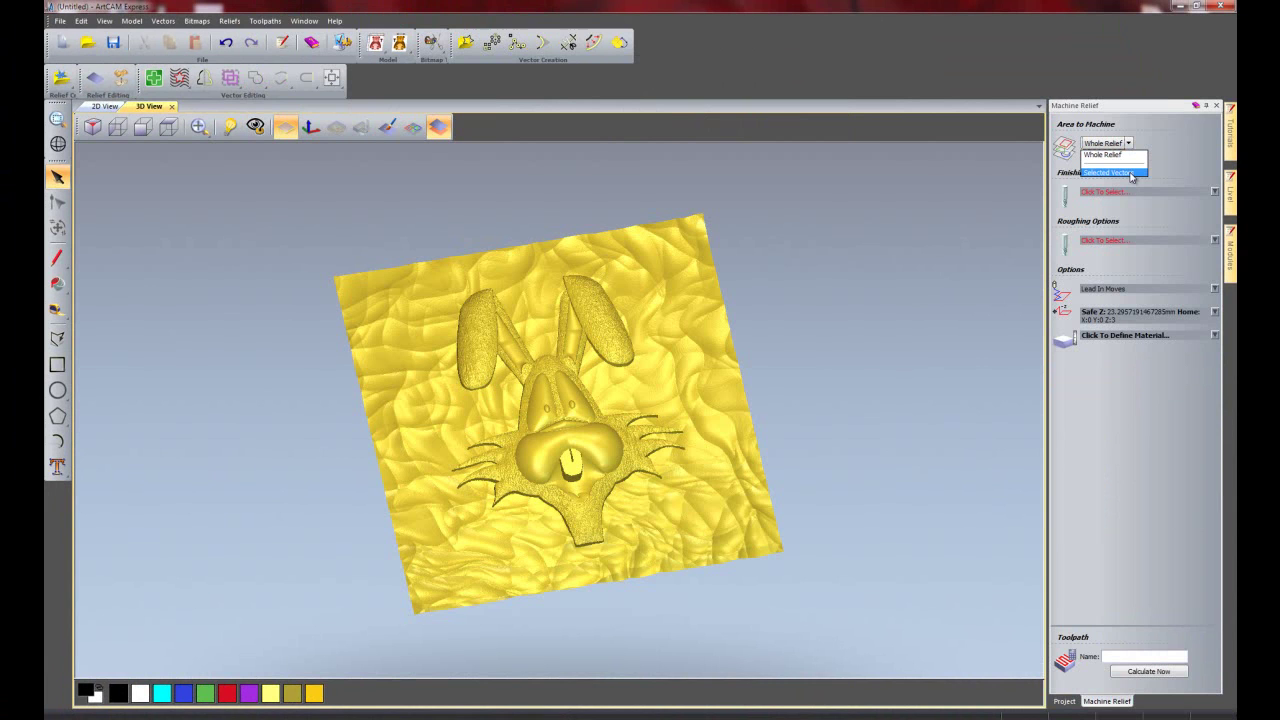
left_click(1152, 168)
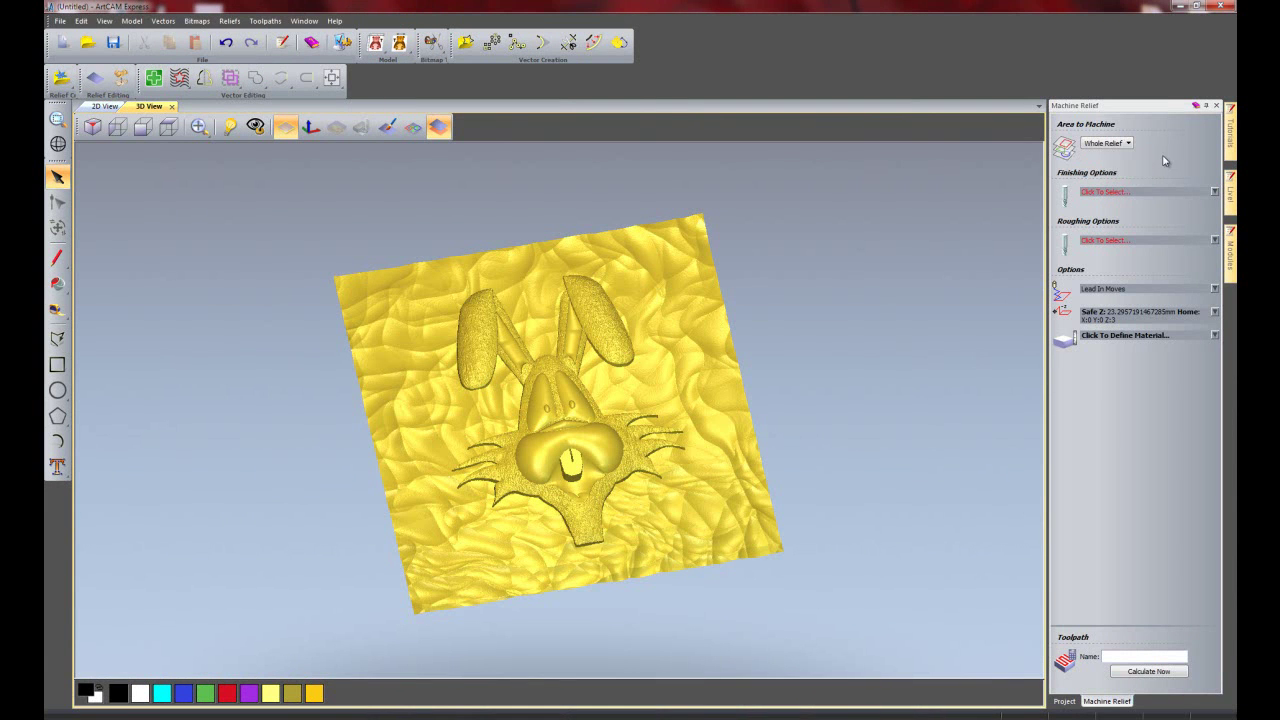
Step: Choose Ball Nose 6 mm as the finishing tool and End Mill 12 mm for roughing
left_click(1126, 191)
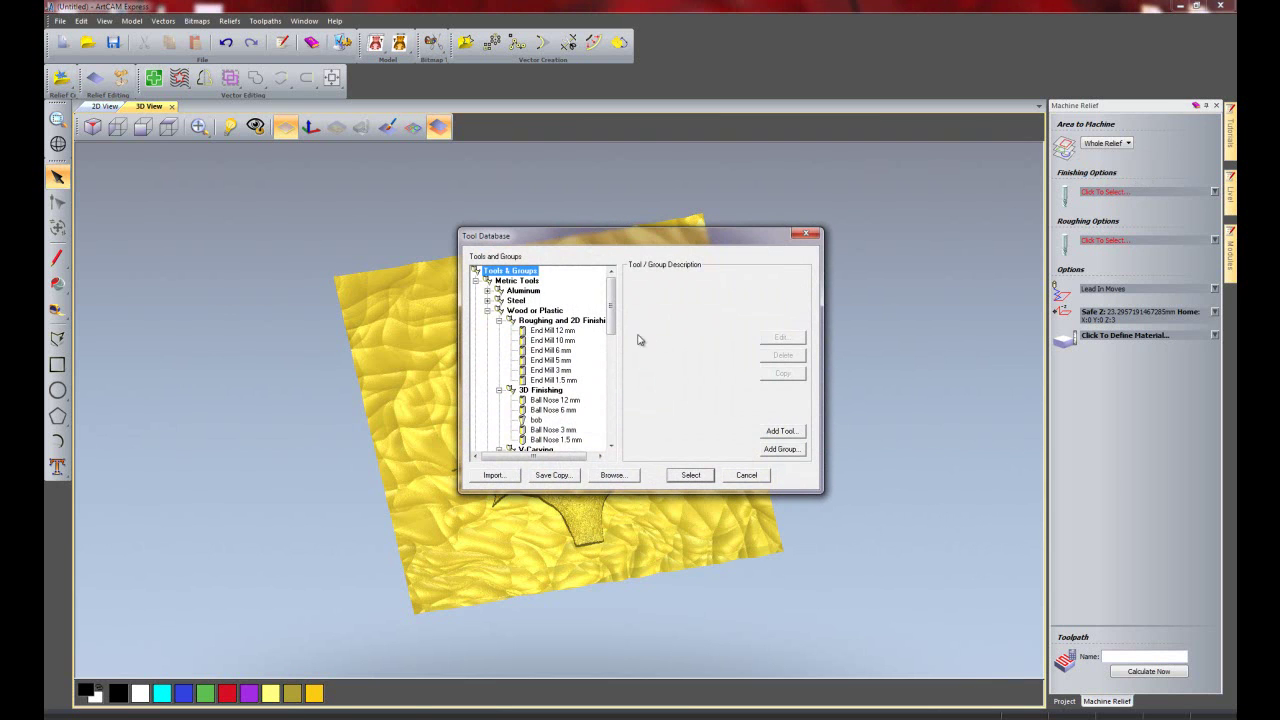
left_click(552, 411)
left_click(686, 476)
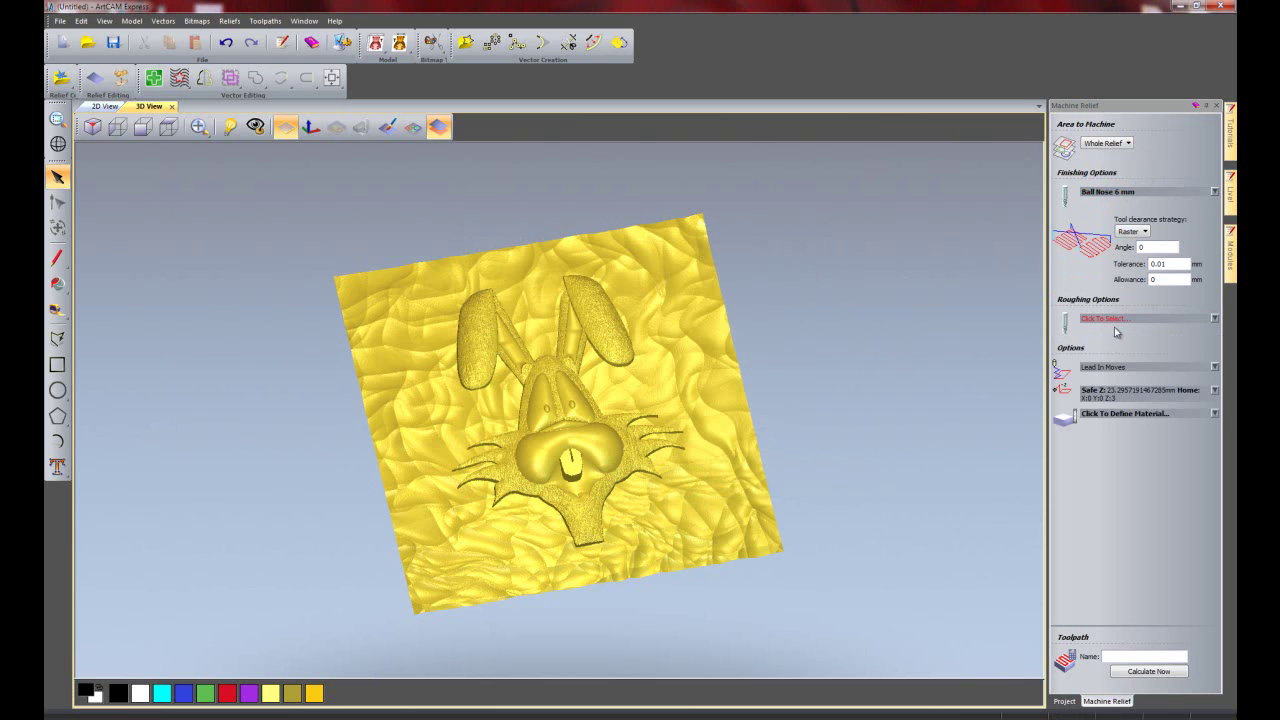
left_click(1116, 319)
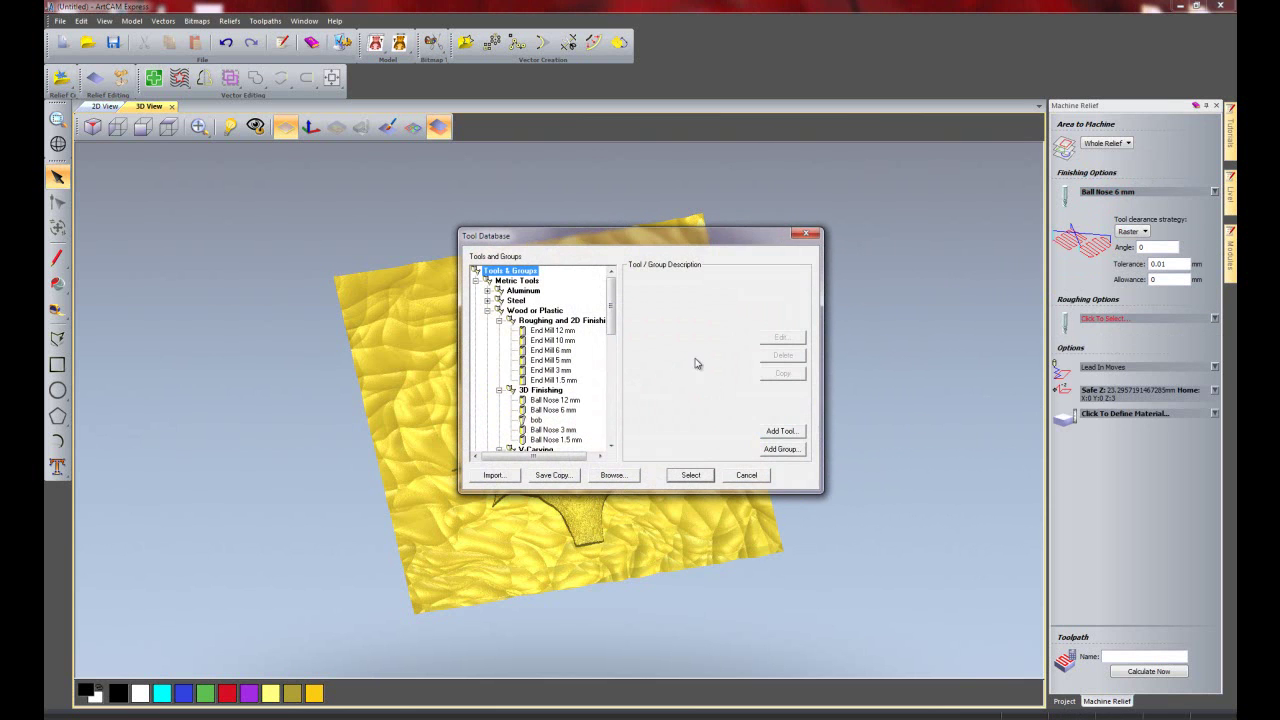
left_click(555, 330)
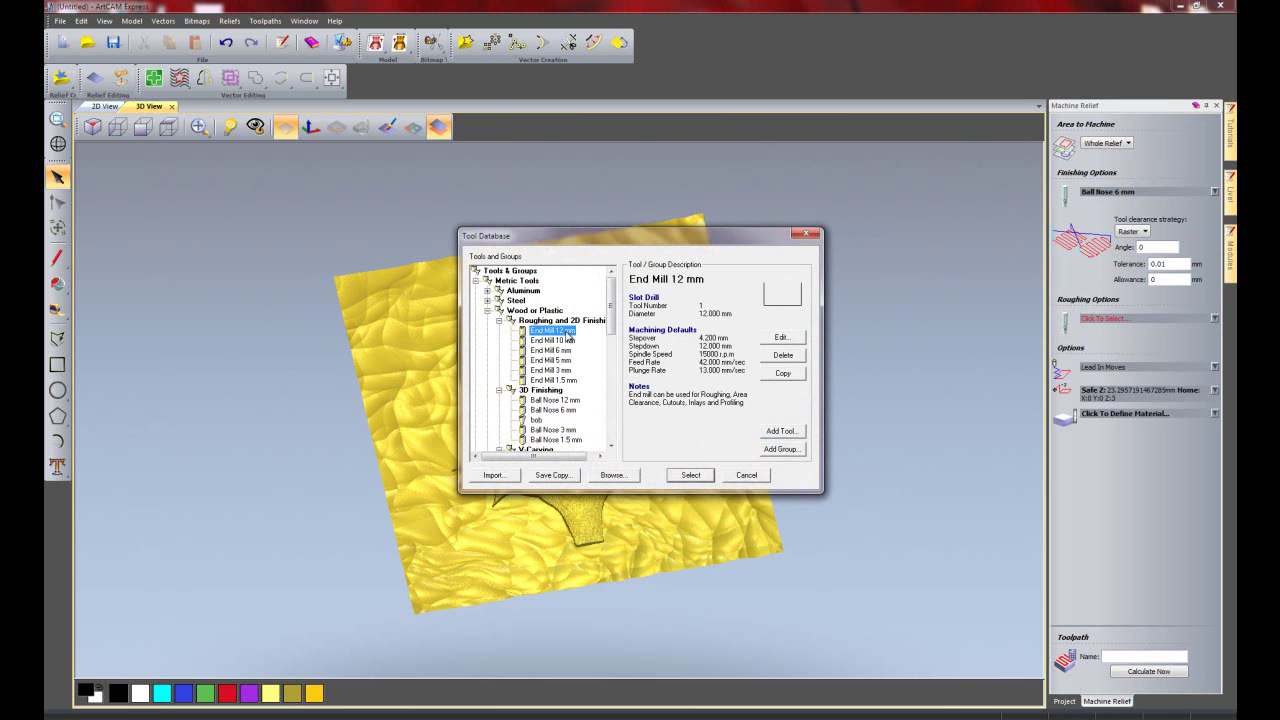
left_click(690, 476)
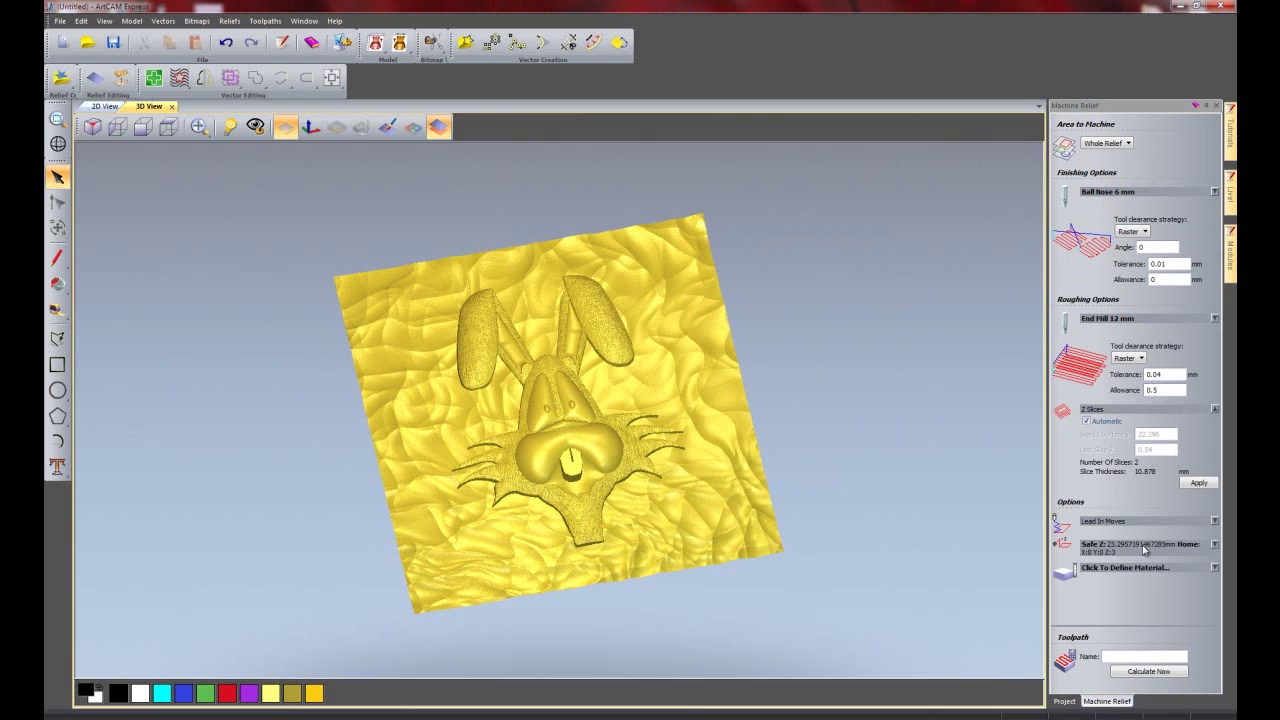
Step: Set Safe Z and Home Z both to 0.1 mm
left_click(1213, 545)
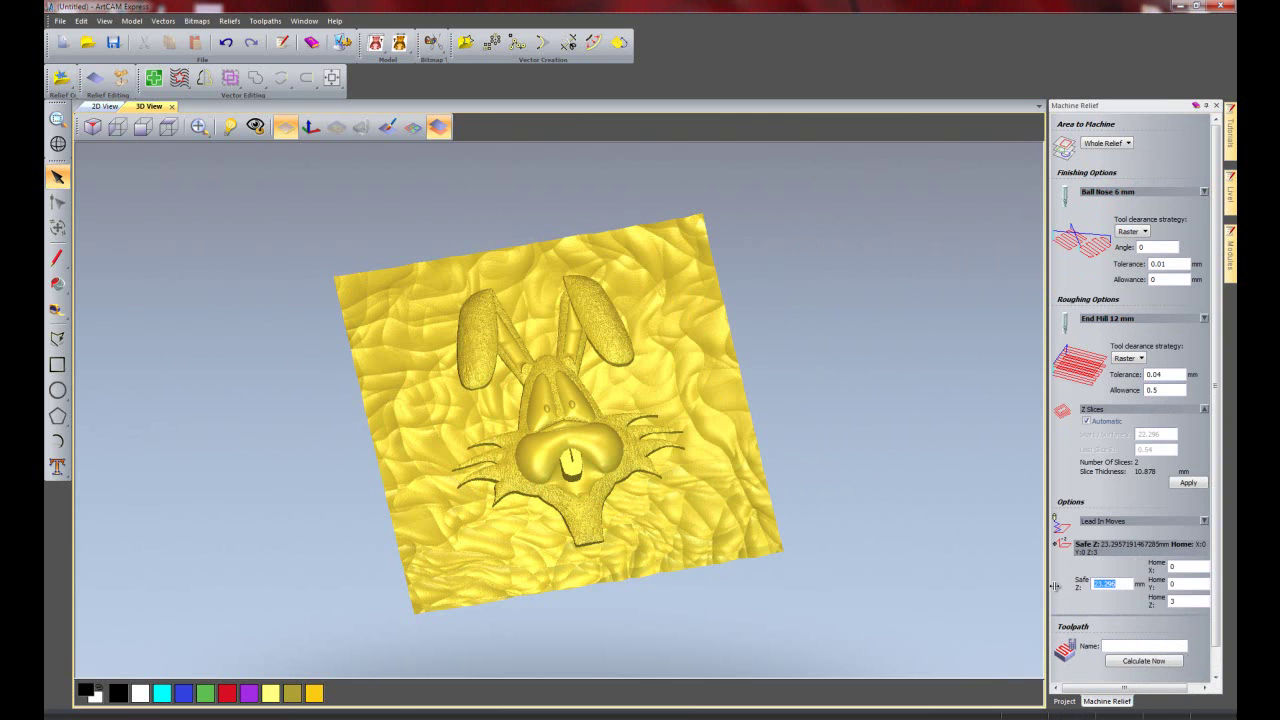
type("0.1")
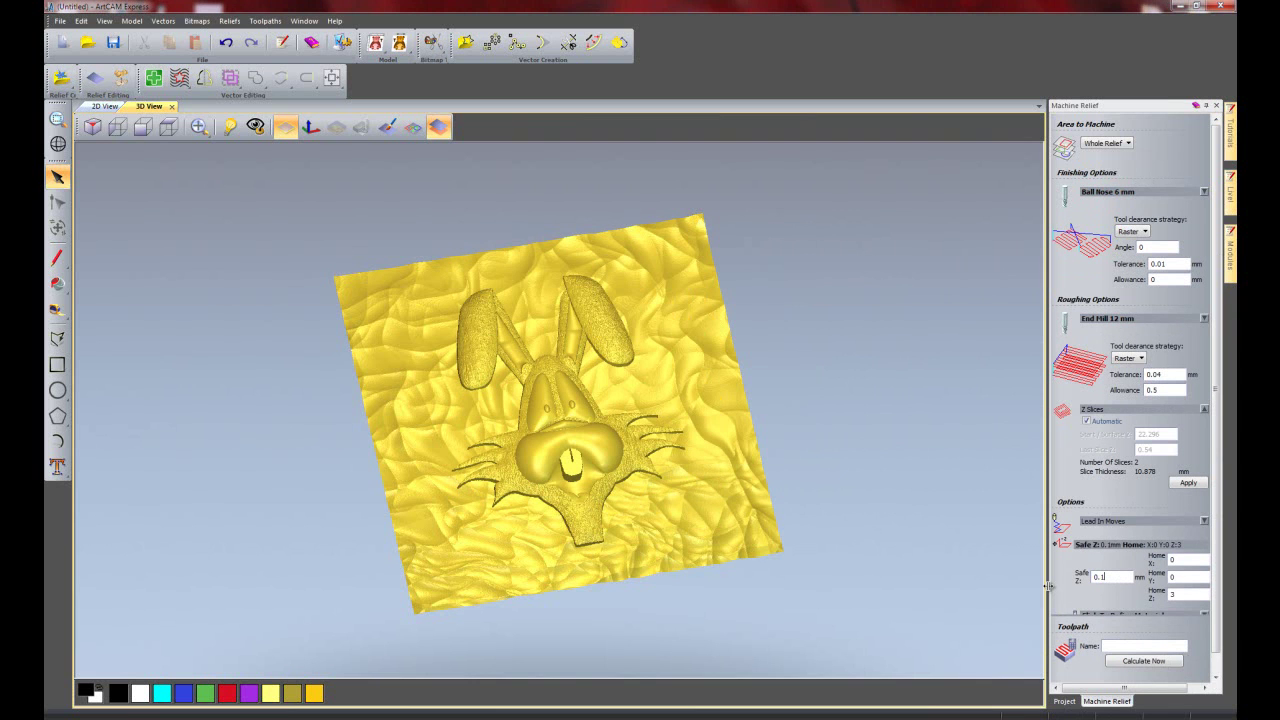
double_click(1187, 595)
type("0.1")
left_click(1175, 545)
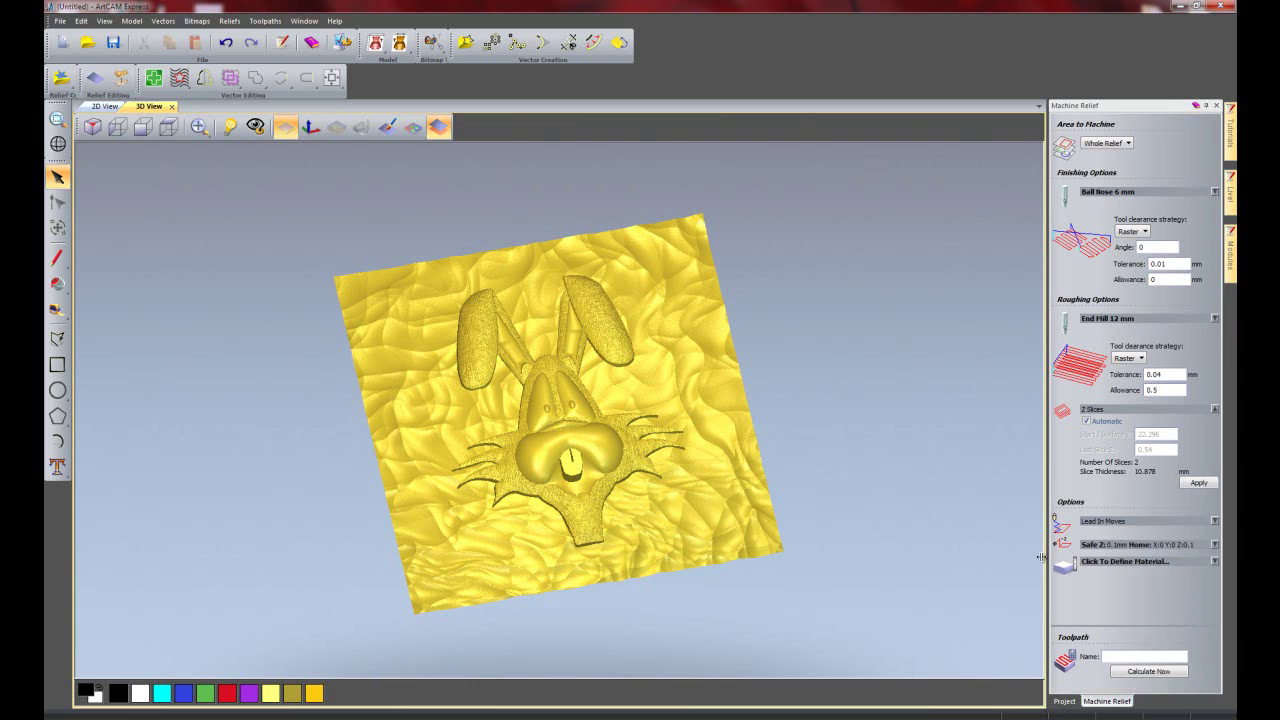
Step: Define a 25 mm thick material block with Z zero at the top
left_click(1124, 562)
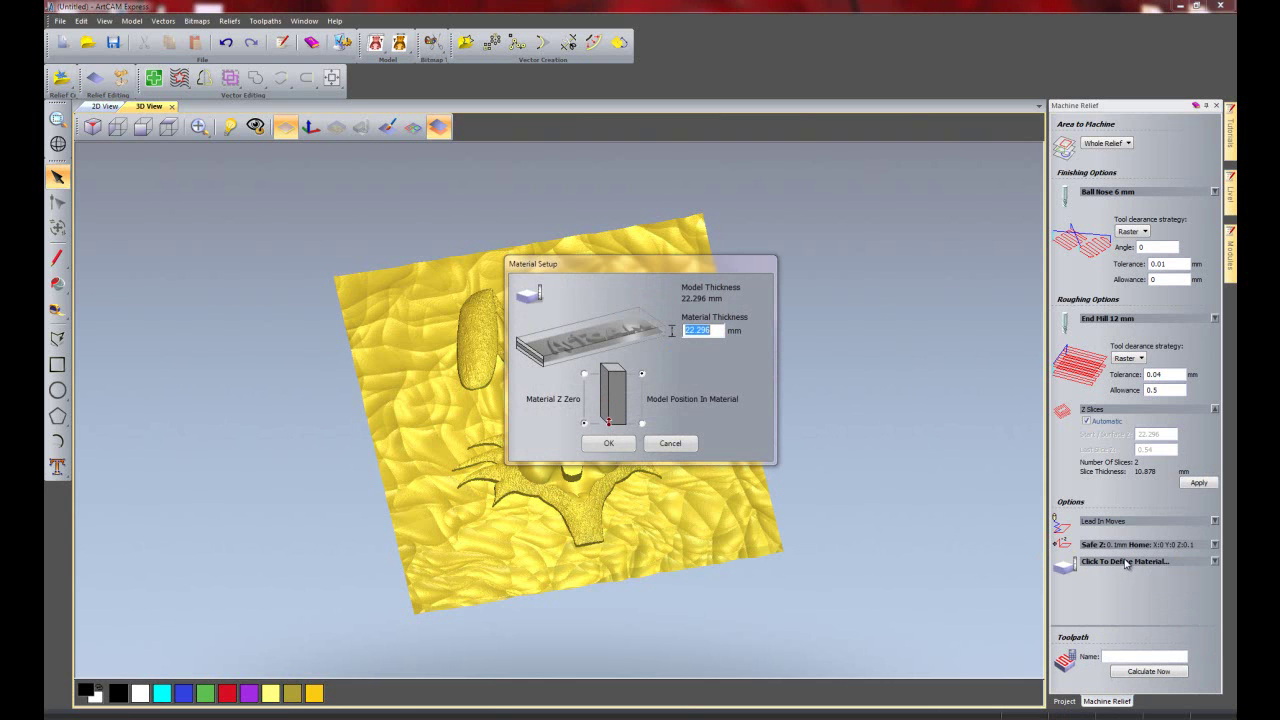
left_click(586, 374)
left_click_drag(713, 331, 658, 332)
type("25")
left_click(606, 443)
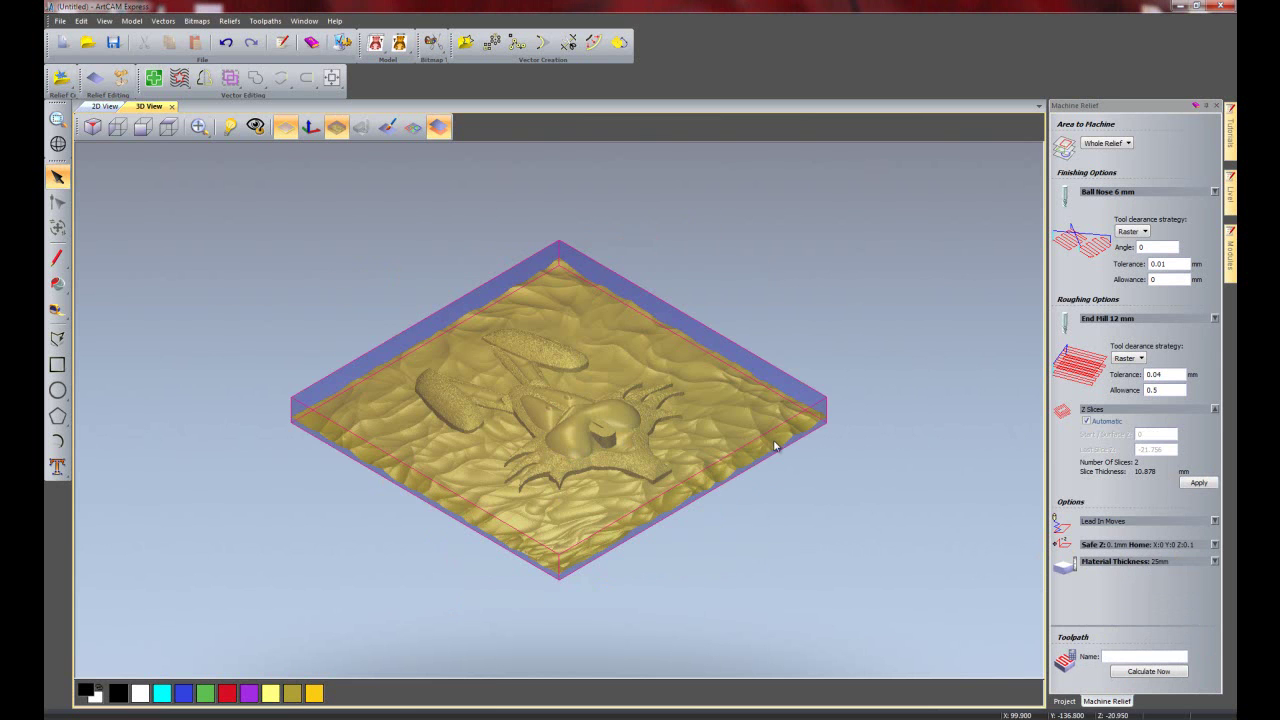
left_click_drag(776, 444, 698, 527)
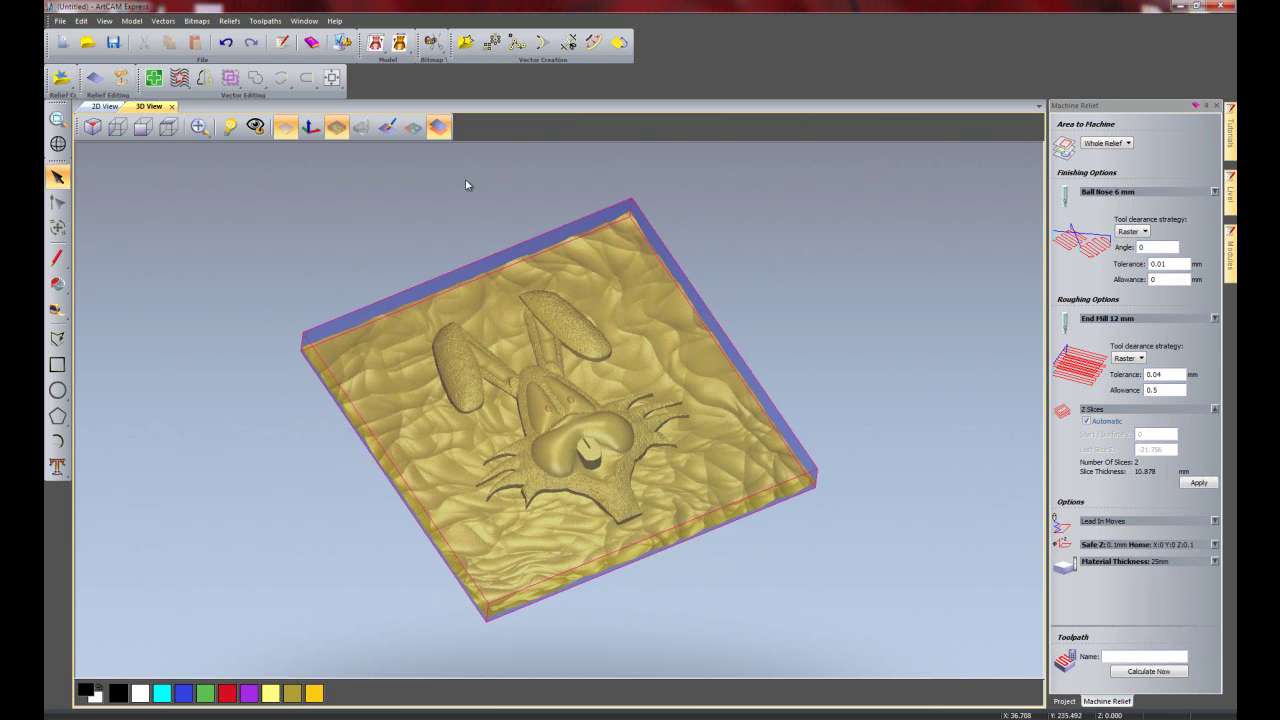
Step: Calculate the Machine Relief roughing and finishing toolpaths now
left_click(1150, 671)
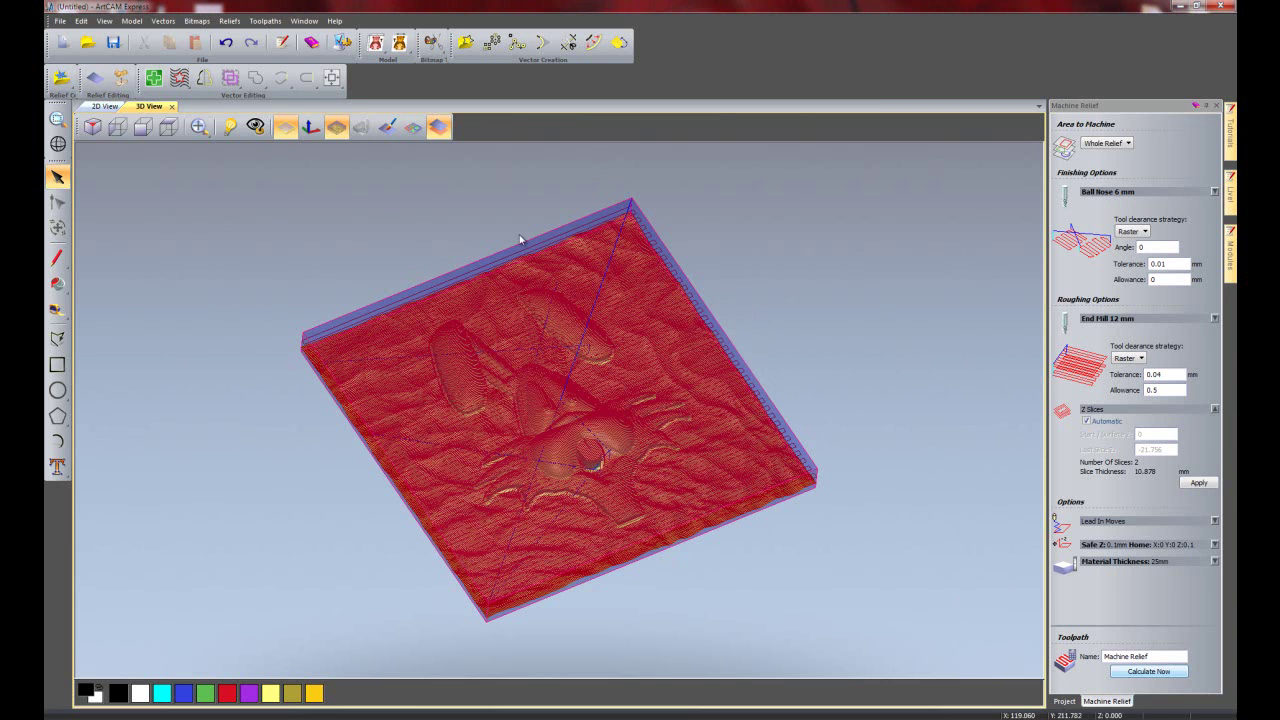
Step: Close Machine Relief, expand its toolpaths in the Project tree, and hide Ball Nose 6 mm Finishing
left_click(1216, 105)
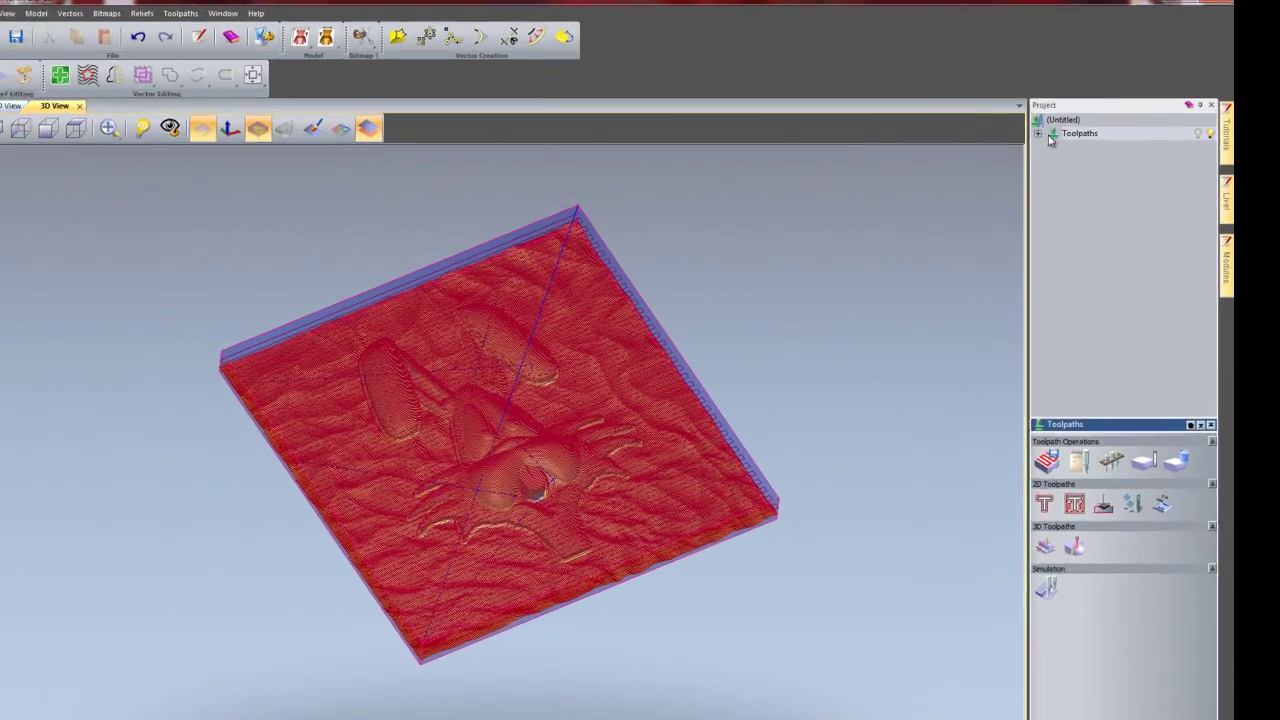
double_click(1075, 132)
left_click(1069, 144)
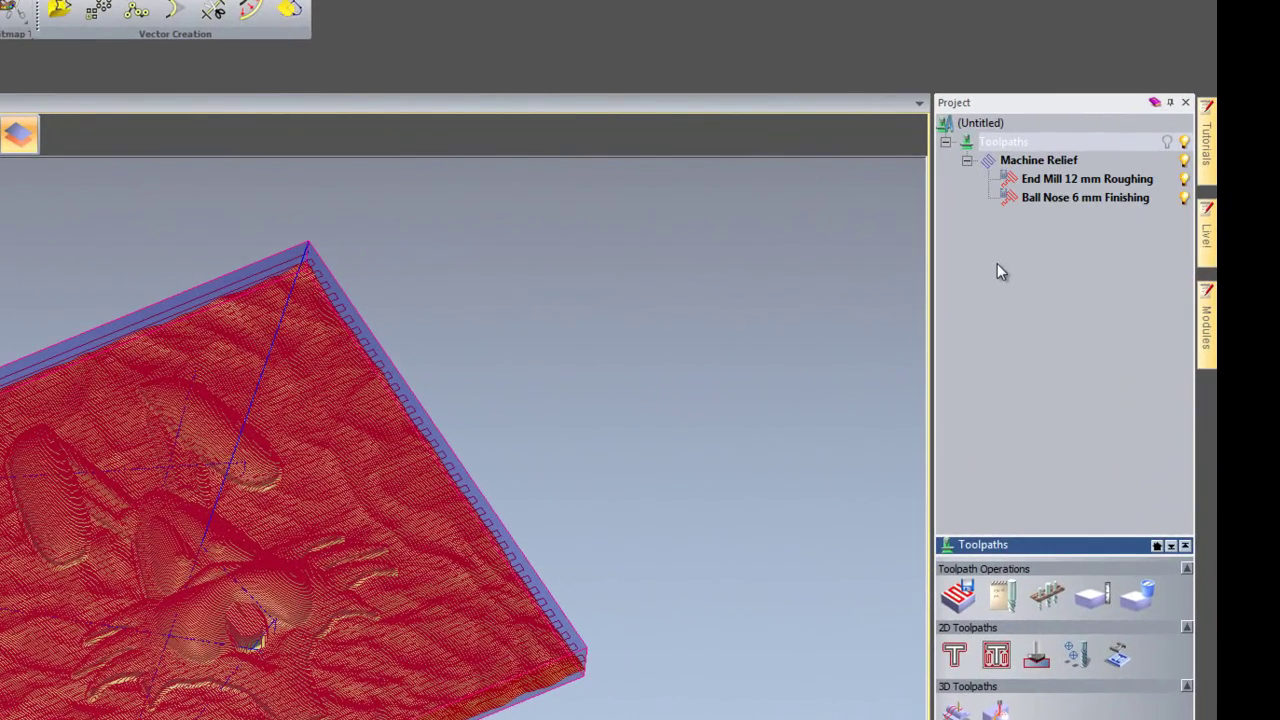
left_click(1184, 198)
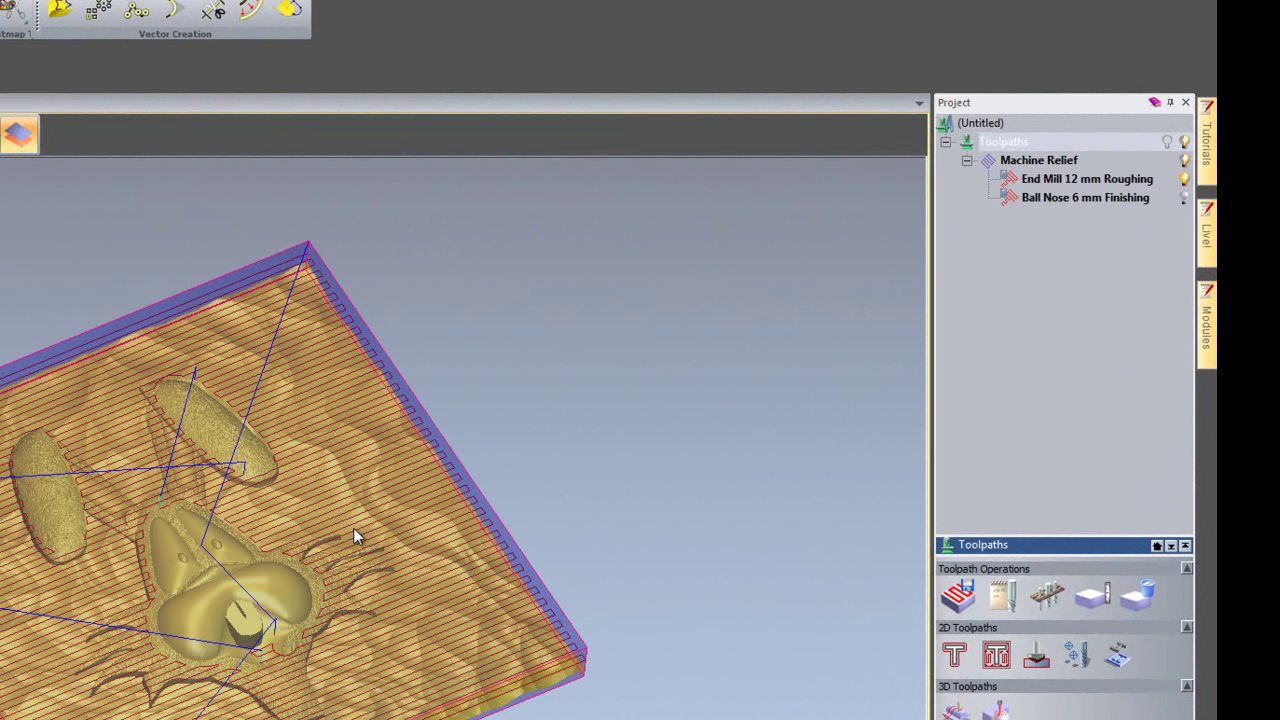
scroll(313, 540, "up", 8)
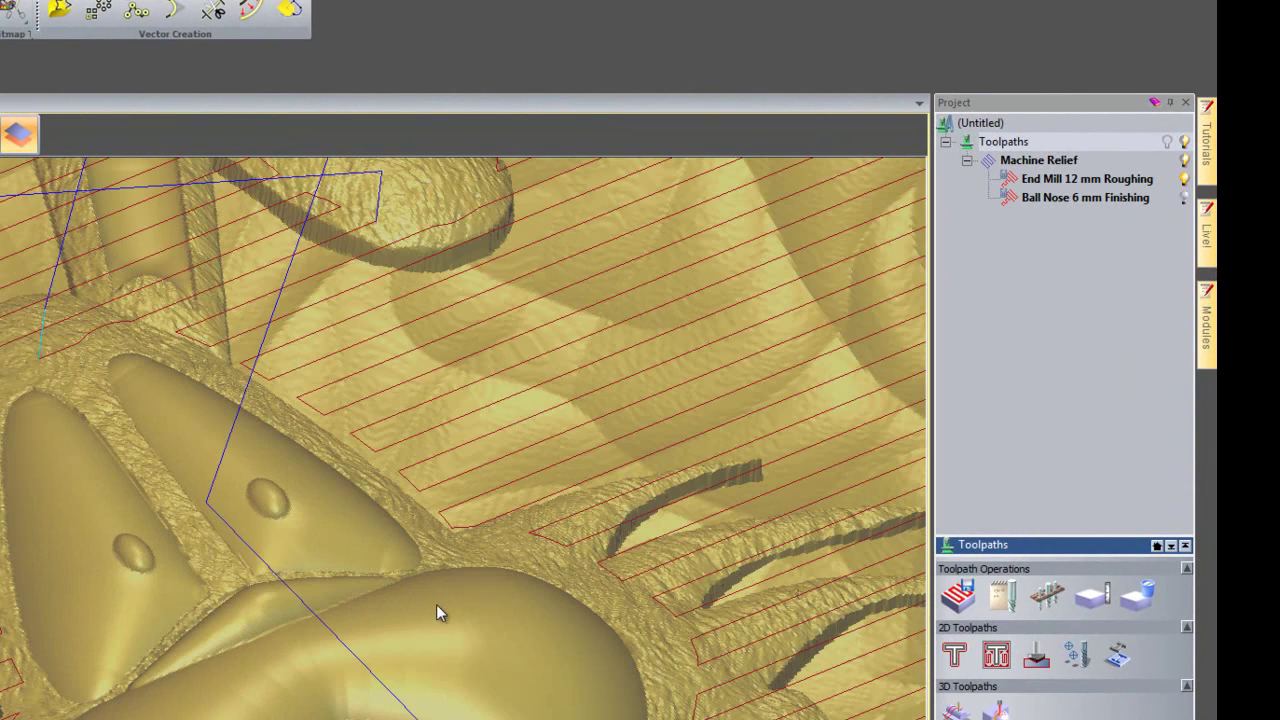
scroll(341, 581, "down", 5)
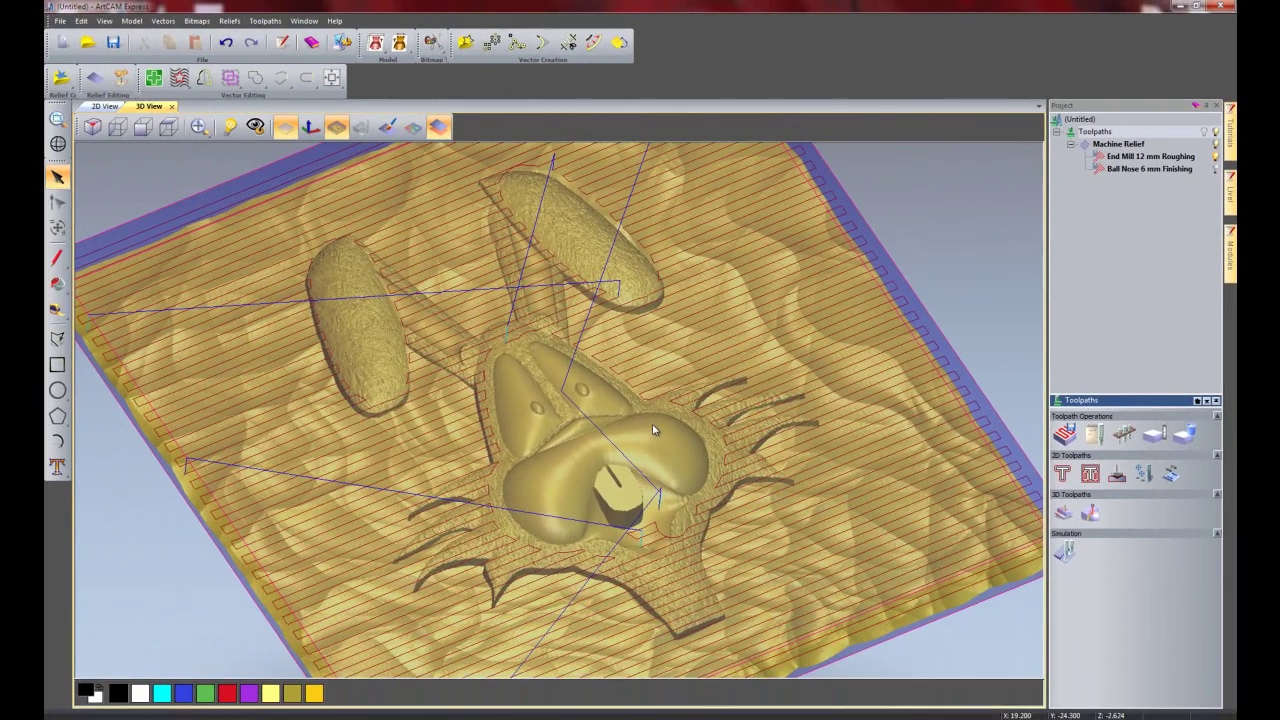
scroll(800, 560, "down", 4)
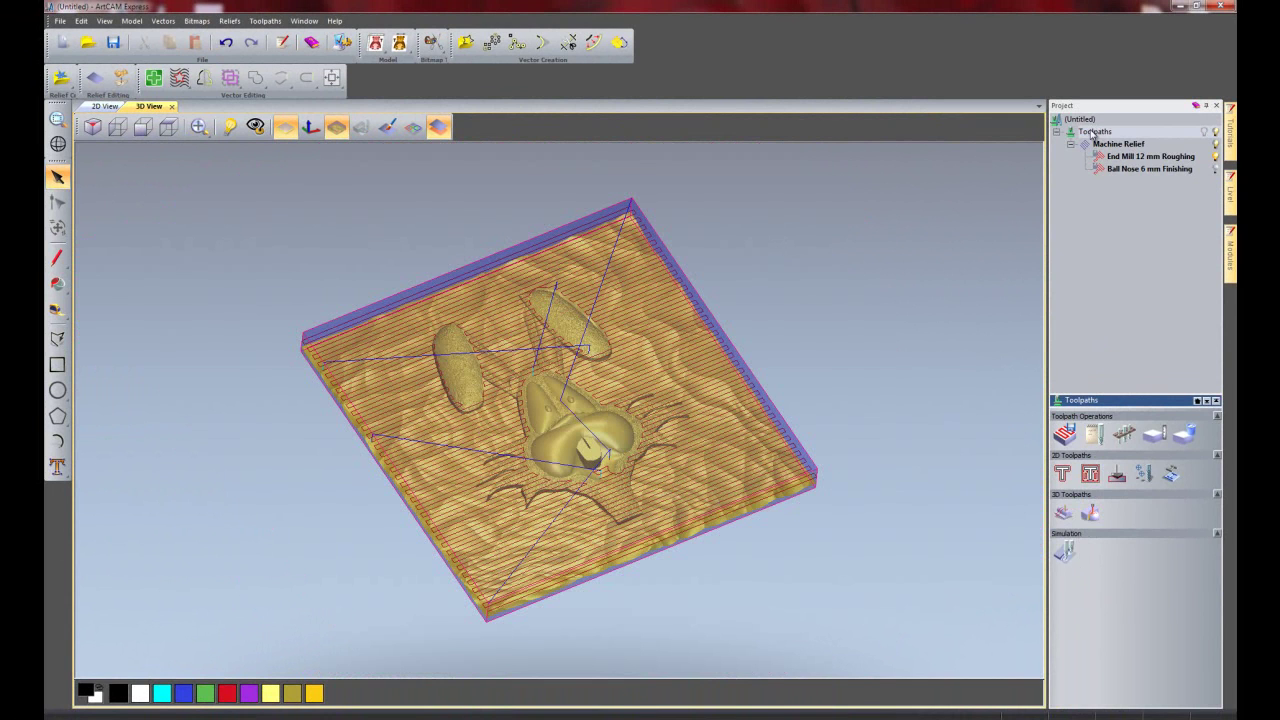
Step: Run the toolpath simulation and rotate and zoom the relief toward a top-down view
left_click(1057, 552)
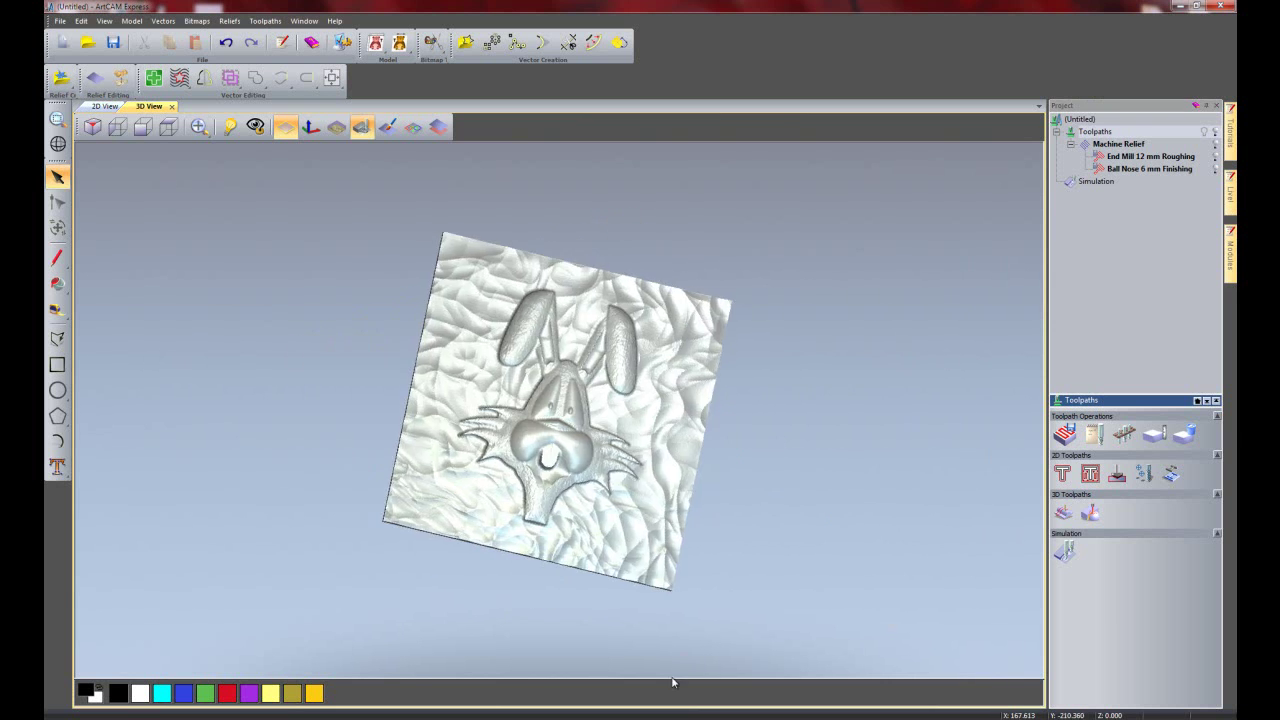
left_click_drag(659, 706, 645, 490)
scroll(641, 492, "up", 5)
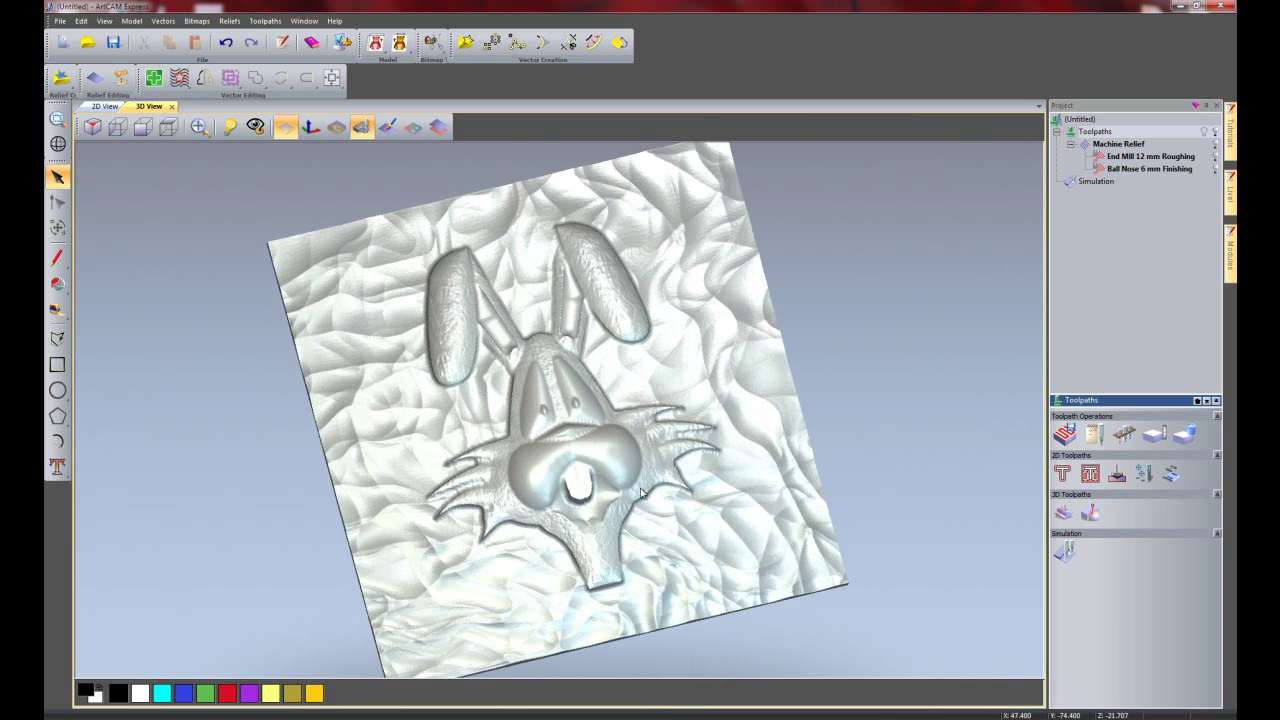
scroll(641, 492, "up", 2)
scroll(641, 492, "down", 2)
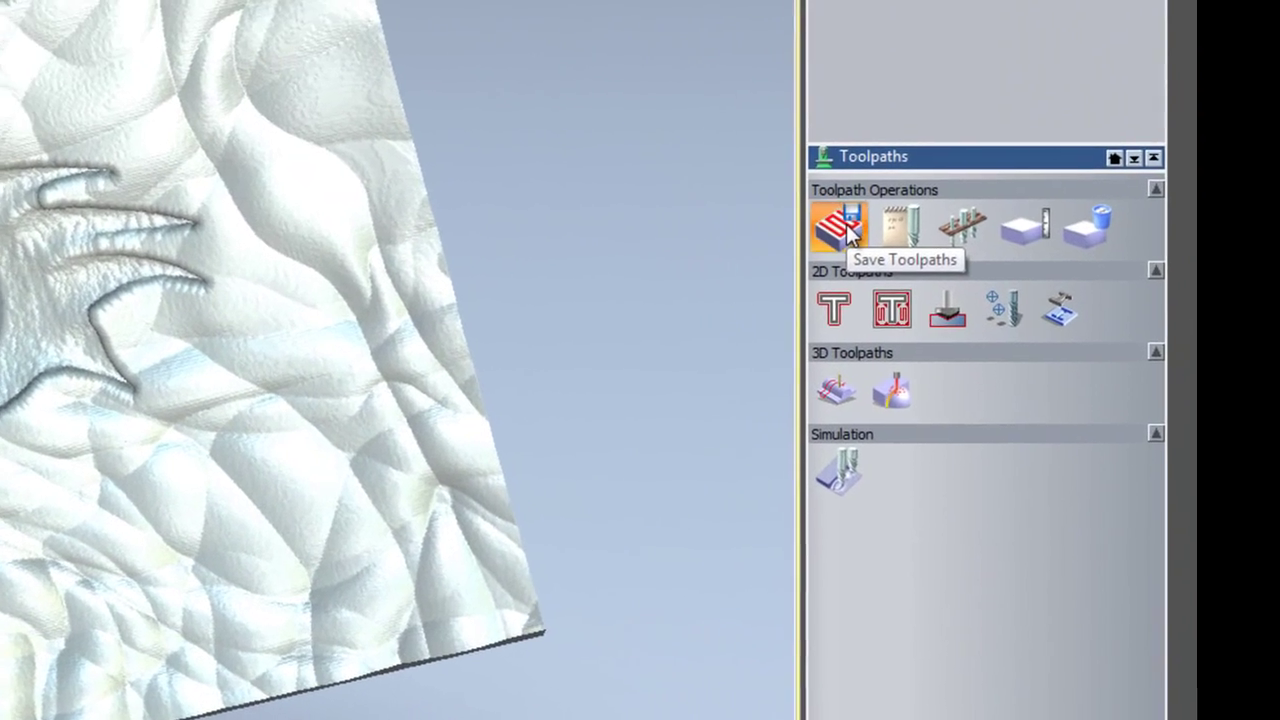
Step: In Save Toolpaths, return both toolpaths to Calculated and queue only End Mill 12 mm Roughing
left_click(843, 227)
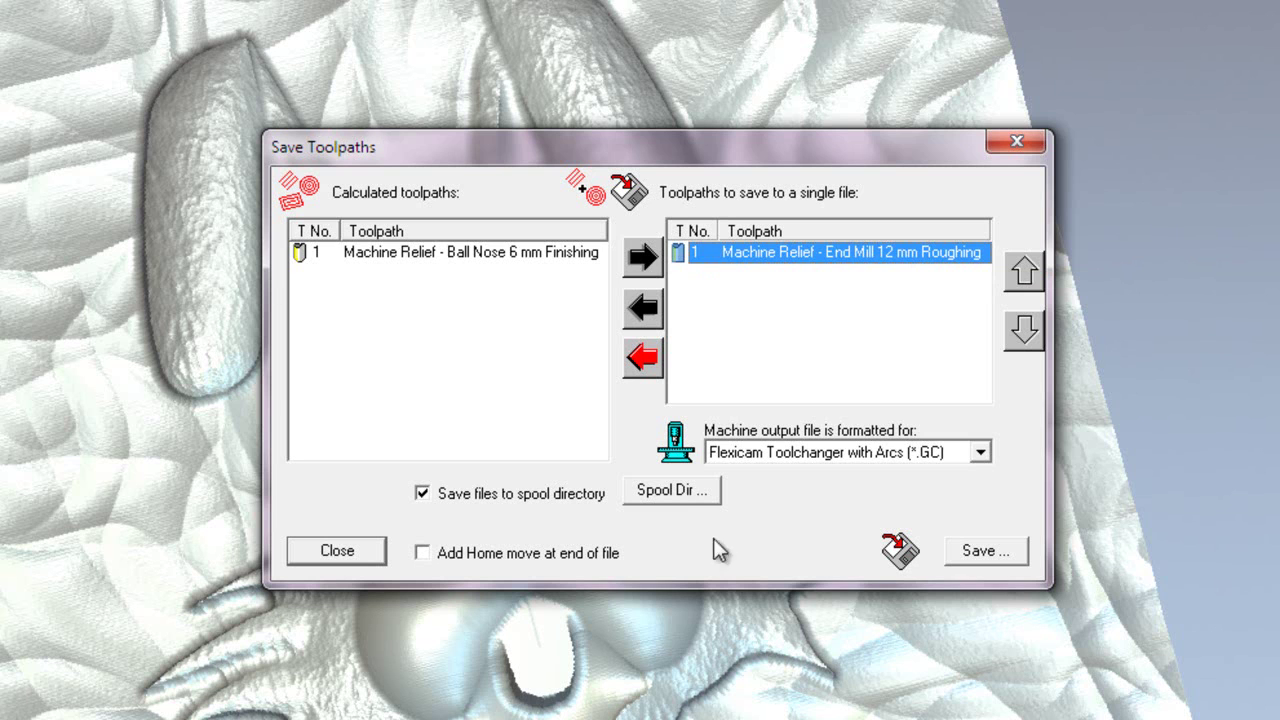
left_click(645, 258)
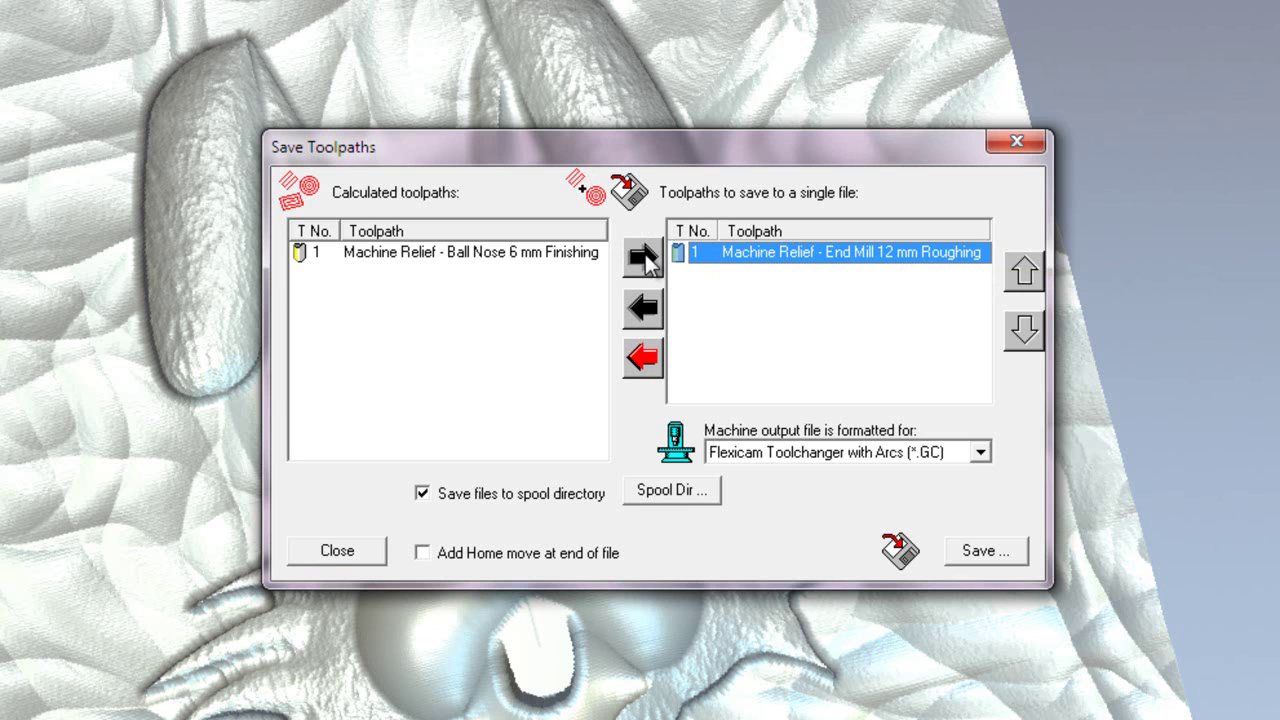
left_click(556, 258)
left_click(642, 260)
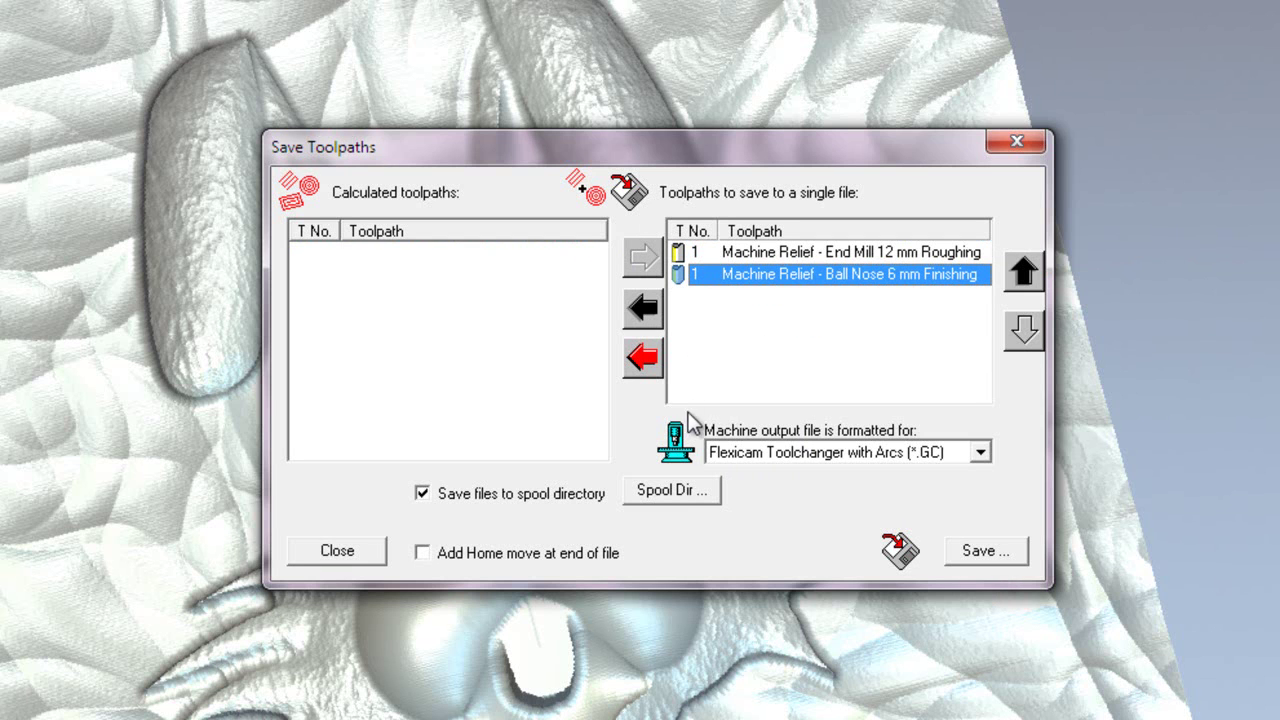
left_click(645, 358)
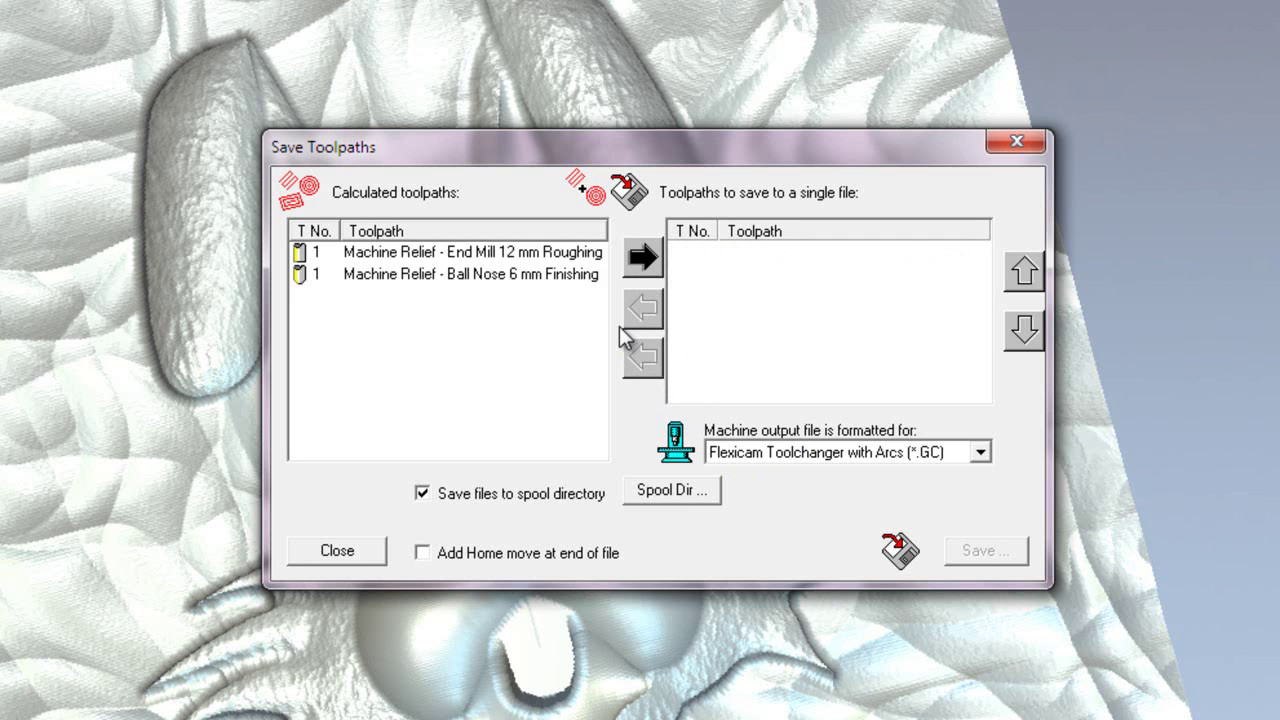
left_click(476, 254)
left_click(641, 258)
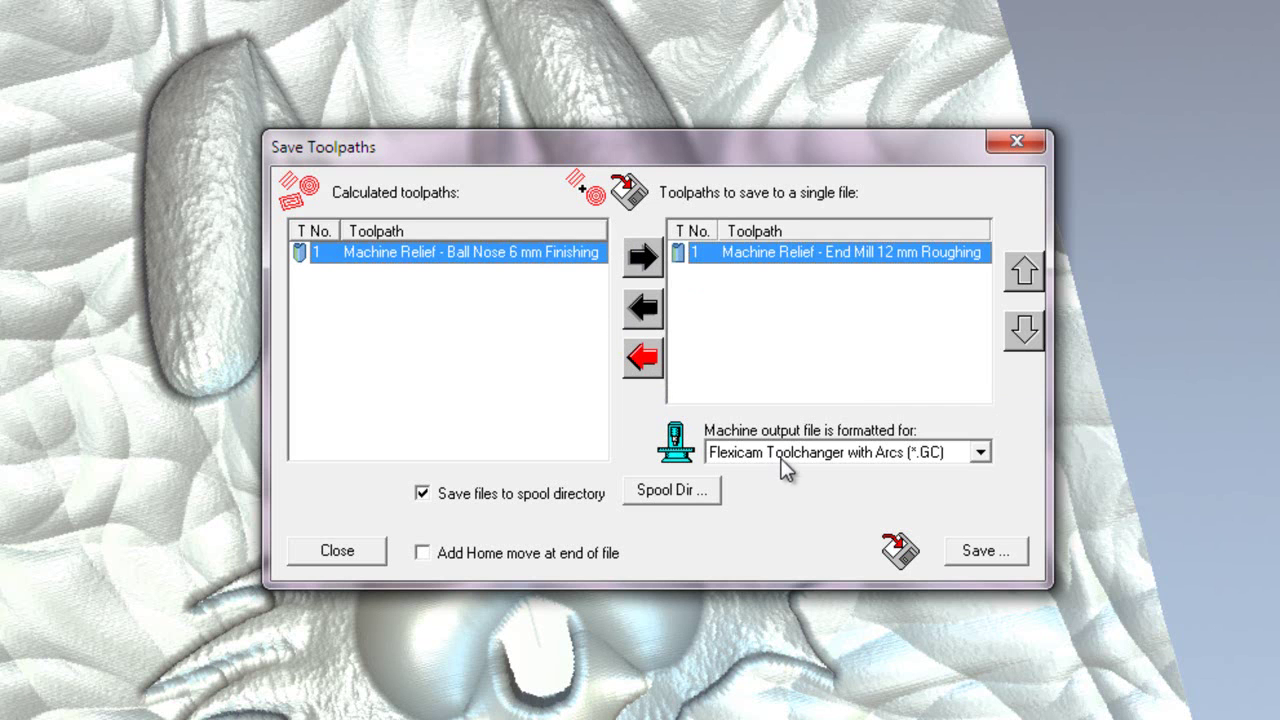
Step: Pick Mach3gb-Arcs(MM)(*.TAP) from the machine output format list
left_click(870, 455)
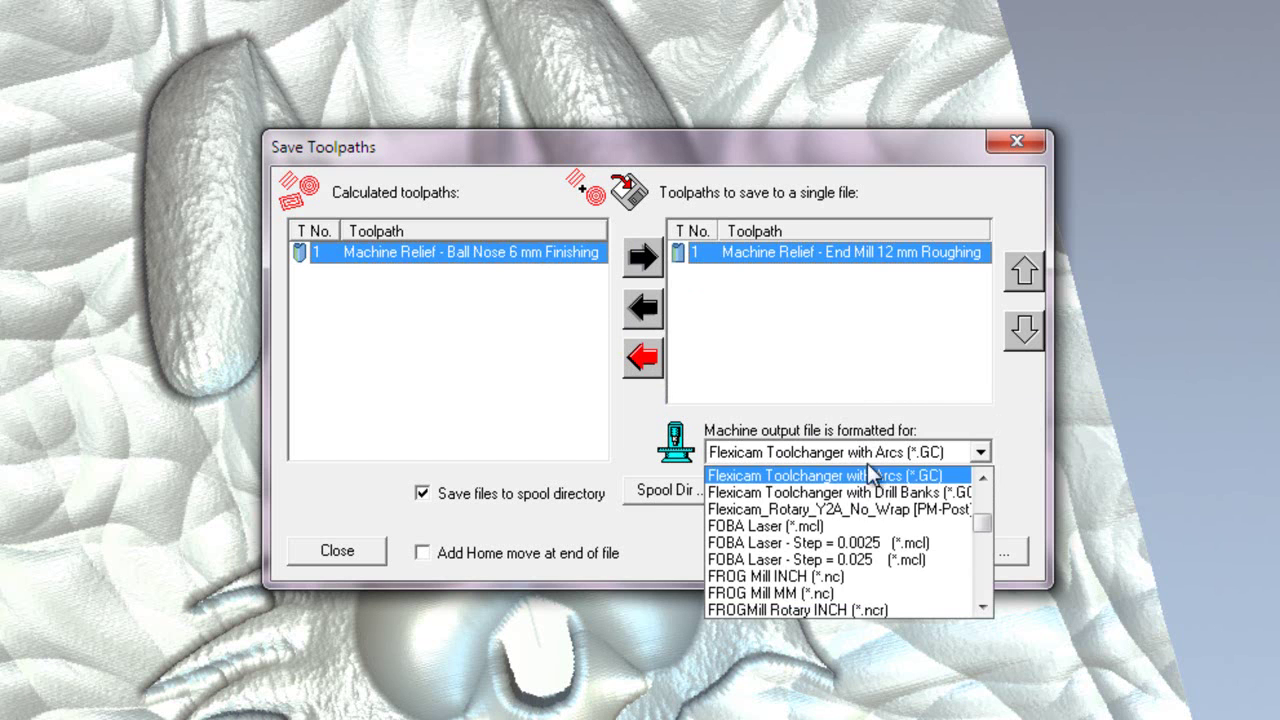
scroll(843, 563, "down", 5)
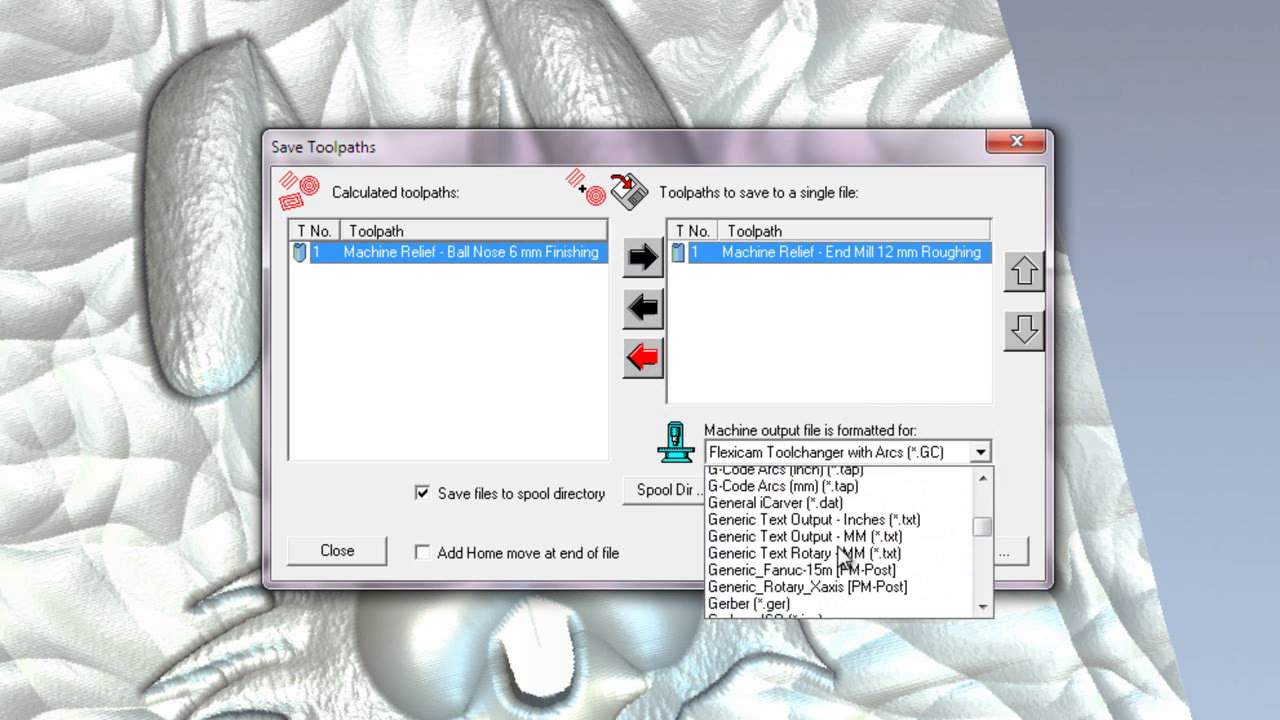
scroll(843, 562, "down", 5)
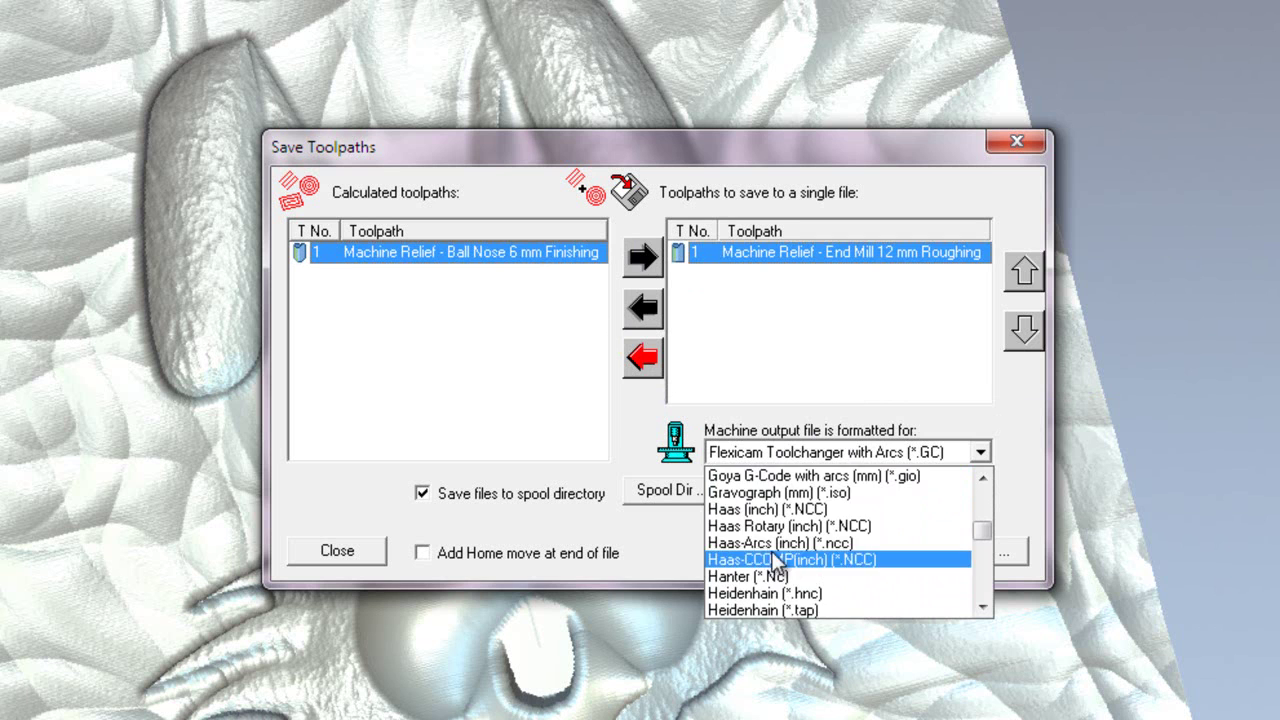
scroll(808, 545, "down", 1)
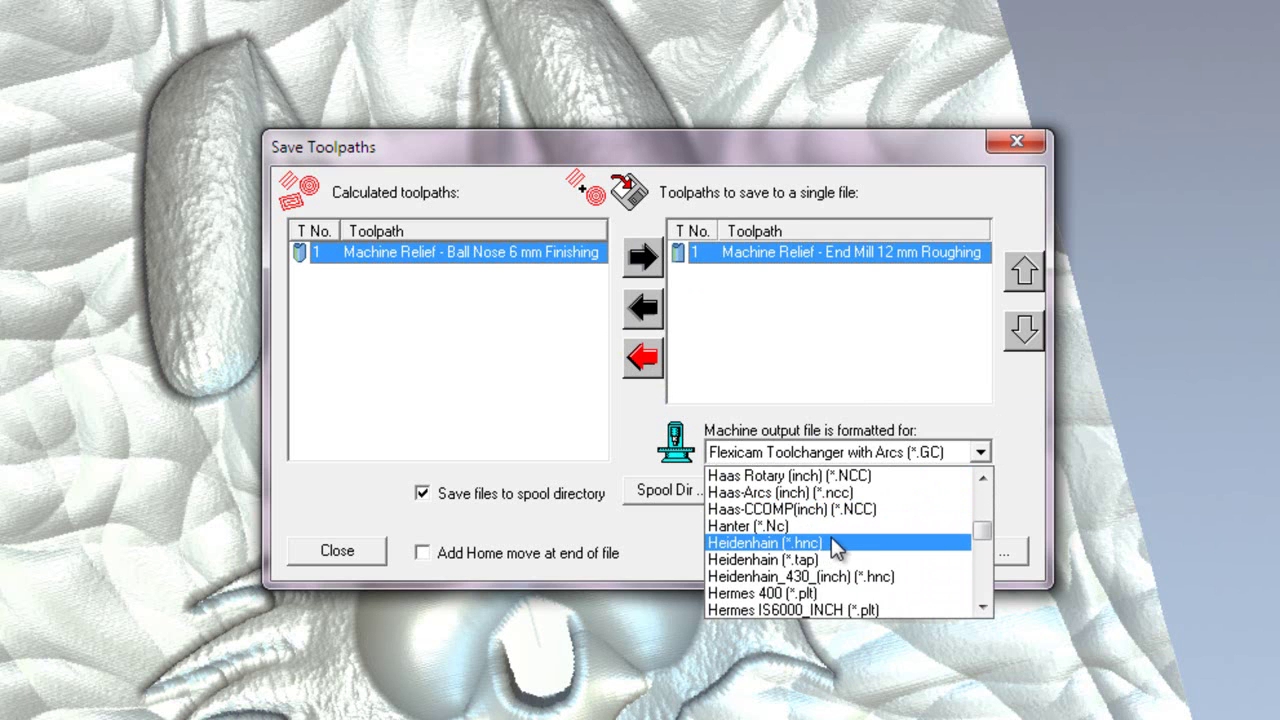
scroll(836, 545, "up", 1)
scroll(838, 548, "up", 2)
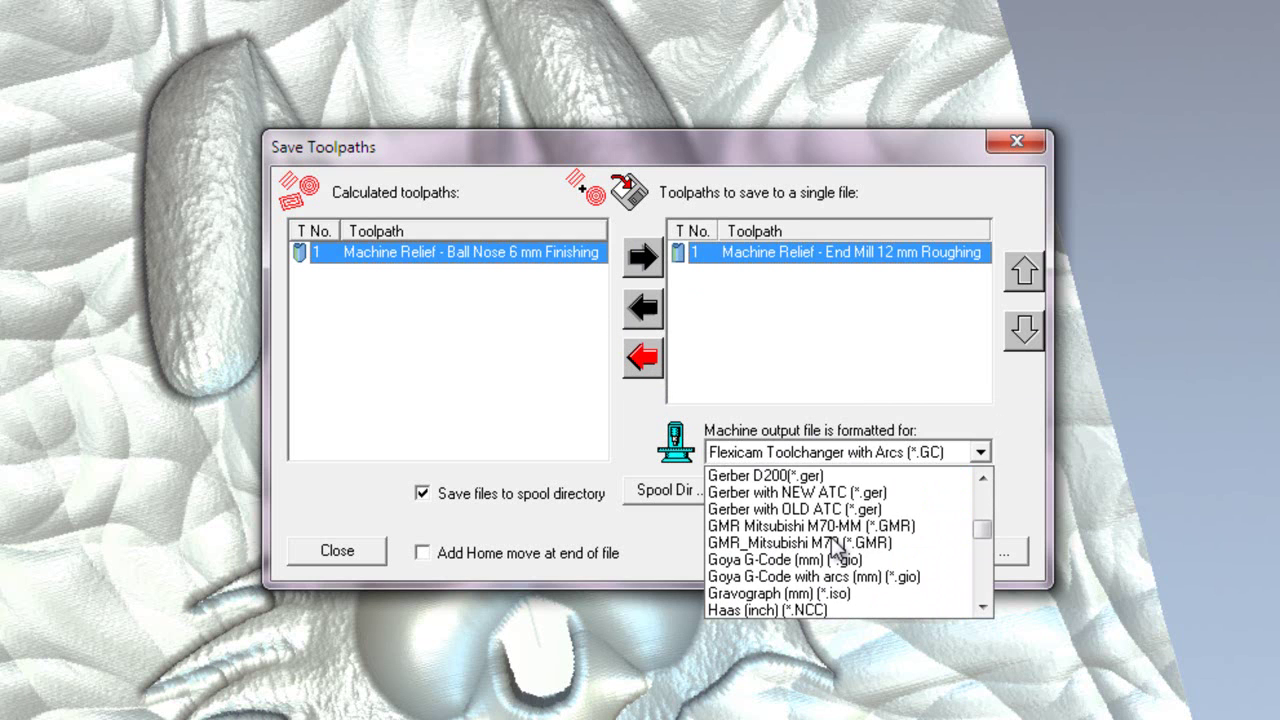
scroll(838, 548, "down", 1)
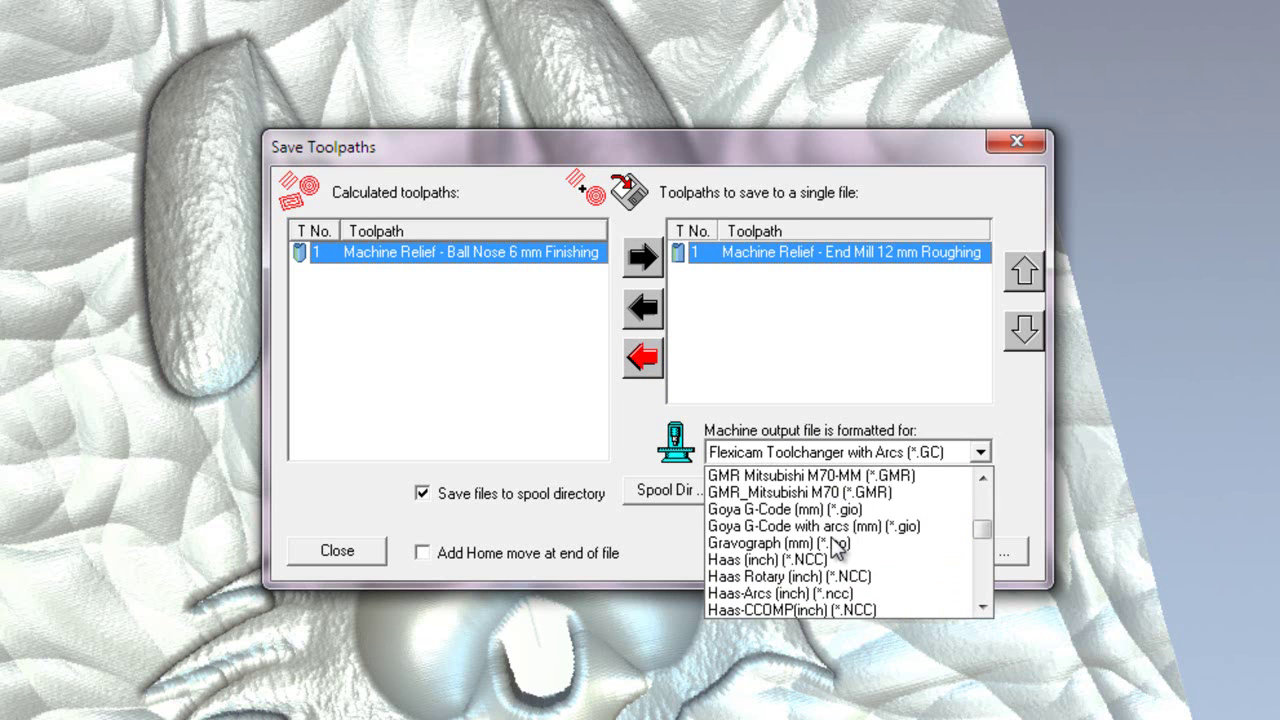
scroll(838, 545, "up", 4)
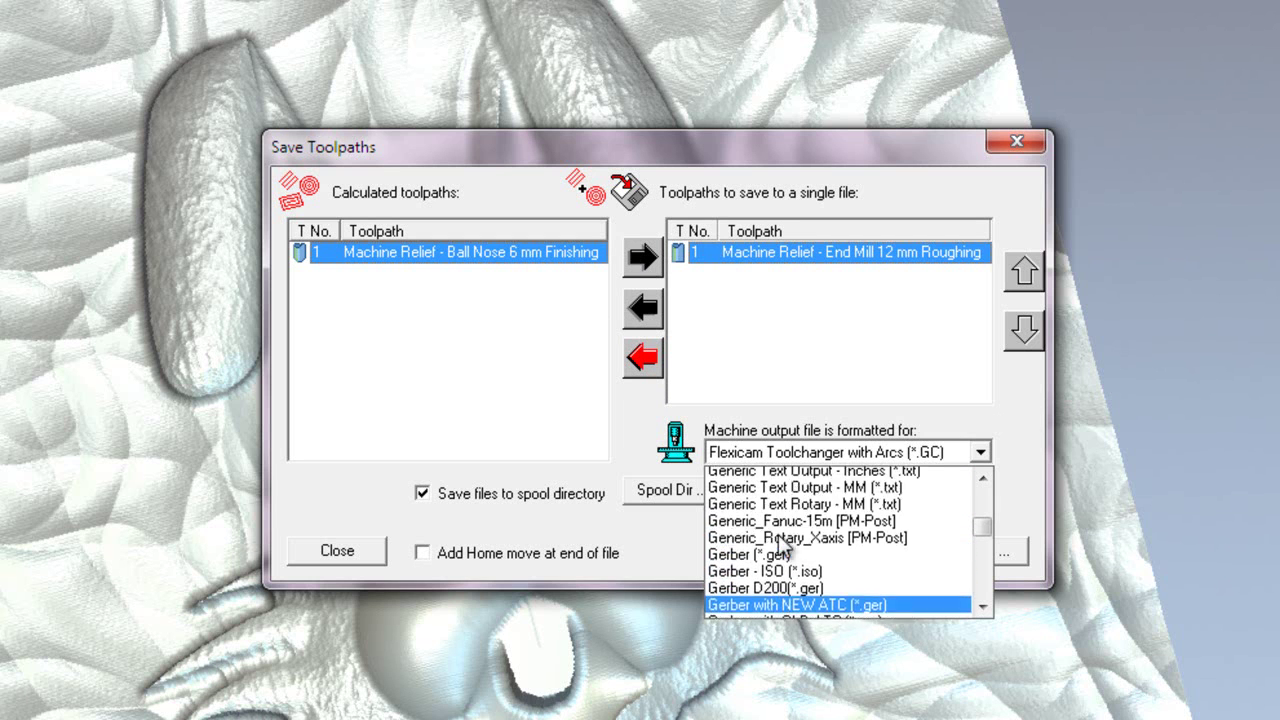
scroll(782, 543, "up", 2)
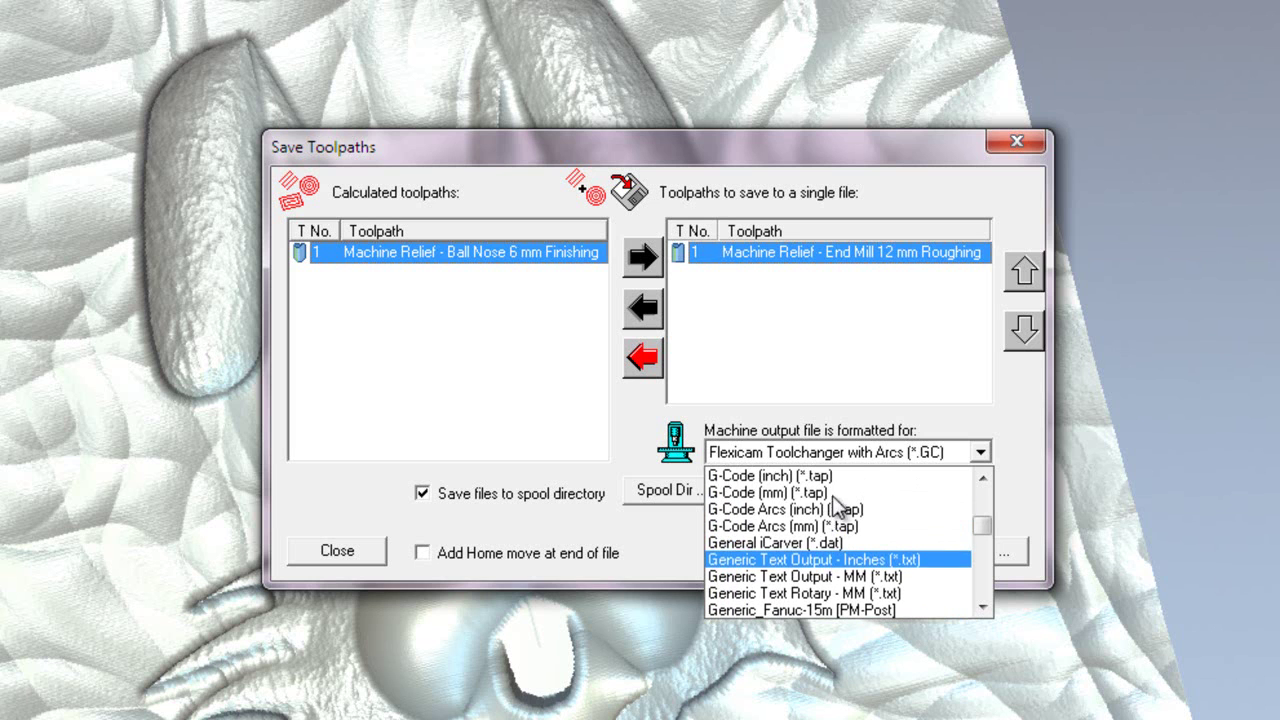
scroll(835, 509, "up", 1)
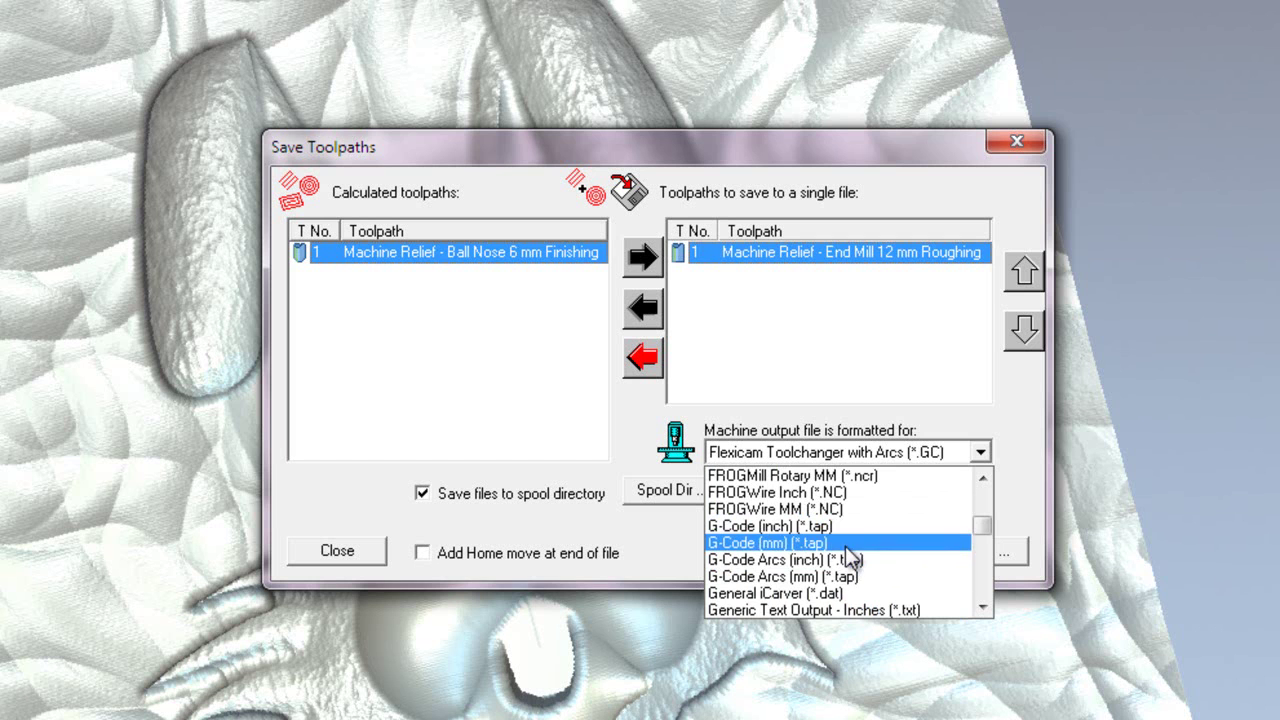
scroll(848, 562, "down", 4)
scroll(850, 555, "down", 8)
scroll(848, 560, "down", 7)
scroll(848, 560, "down", 6)
scroll(833, 562, "up", 1)
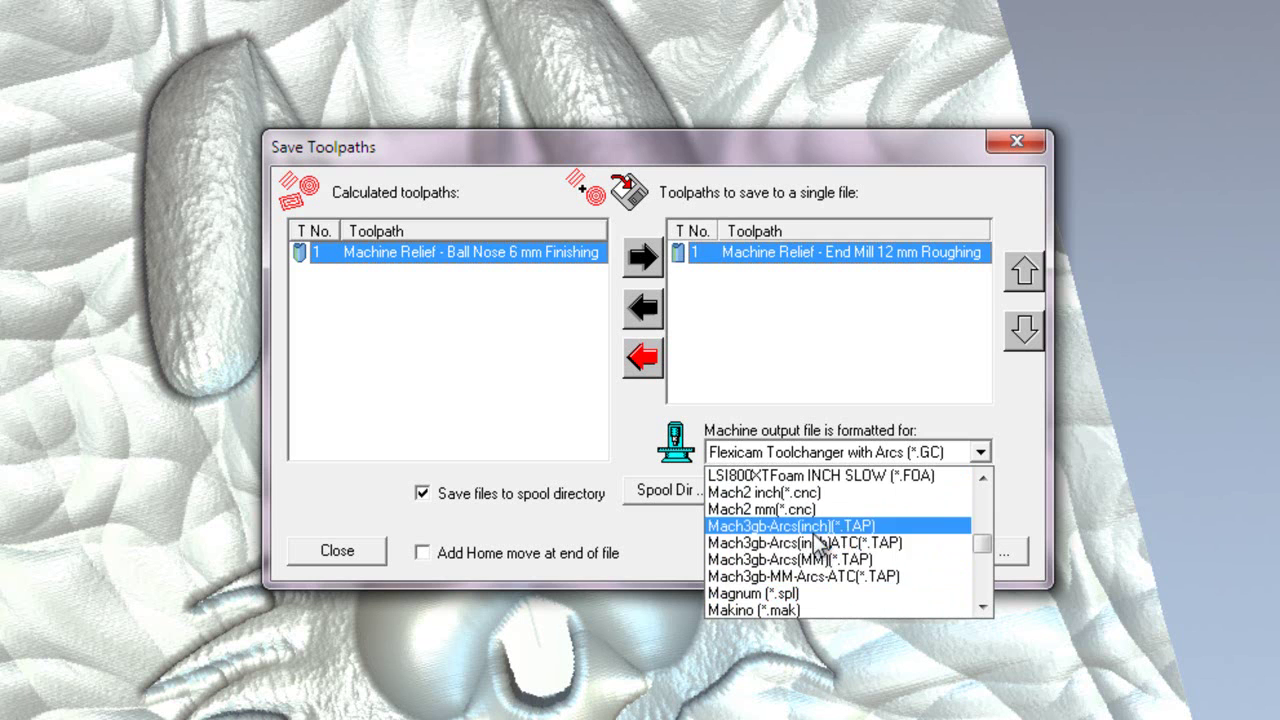
left_click(825, 563)
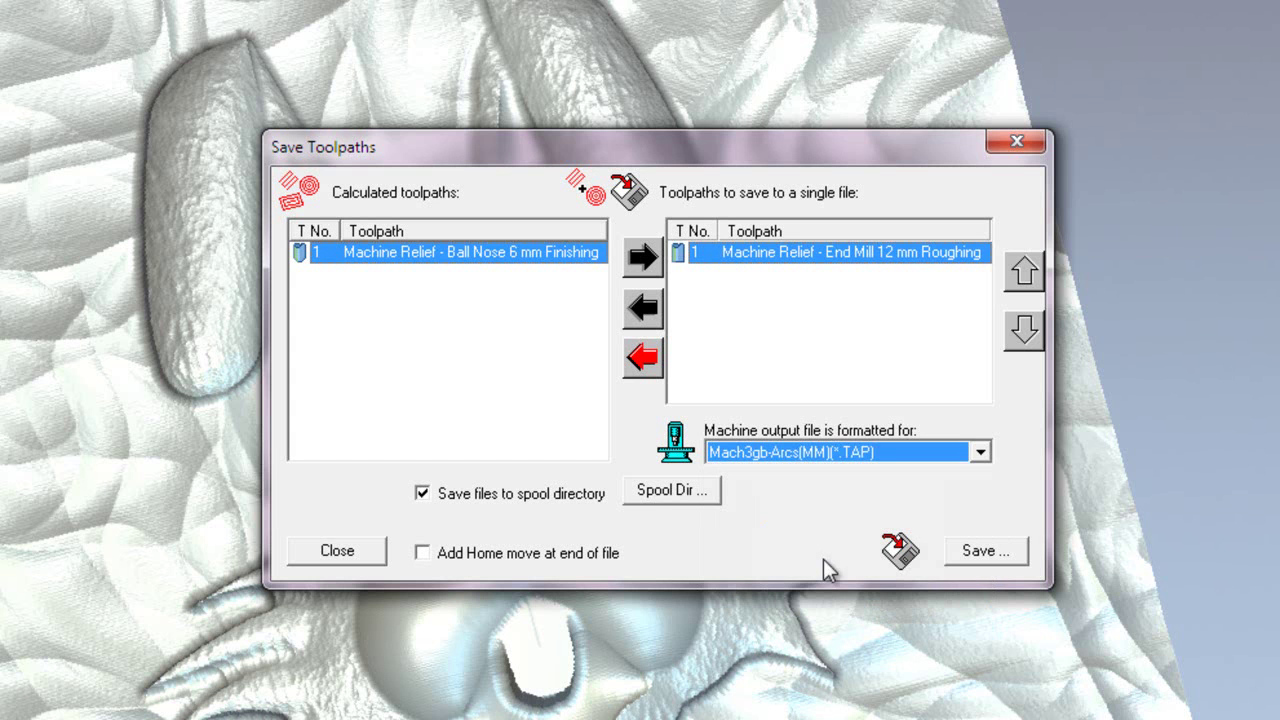
Step: Save the roughing toolpath under the file name 100 in the easter express demo folder
left_click(968, 562)
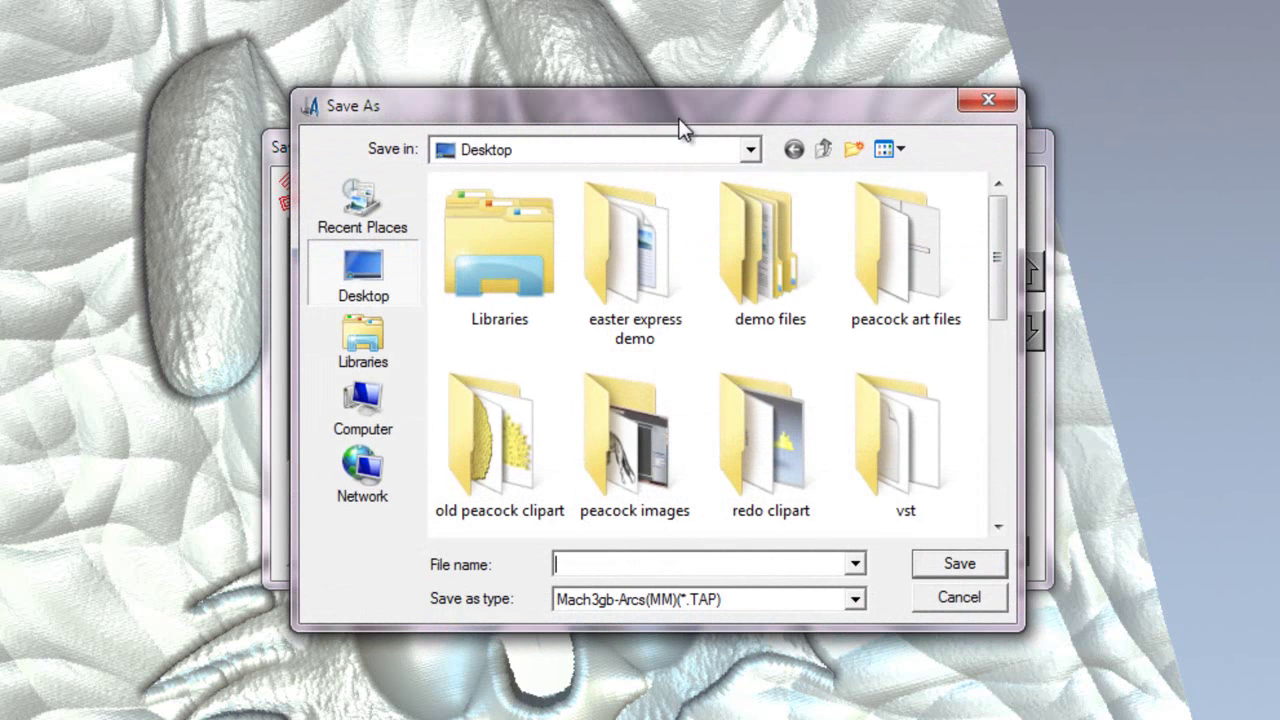
double_click(625, 233)
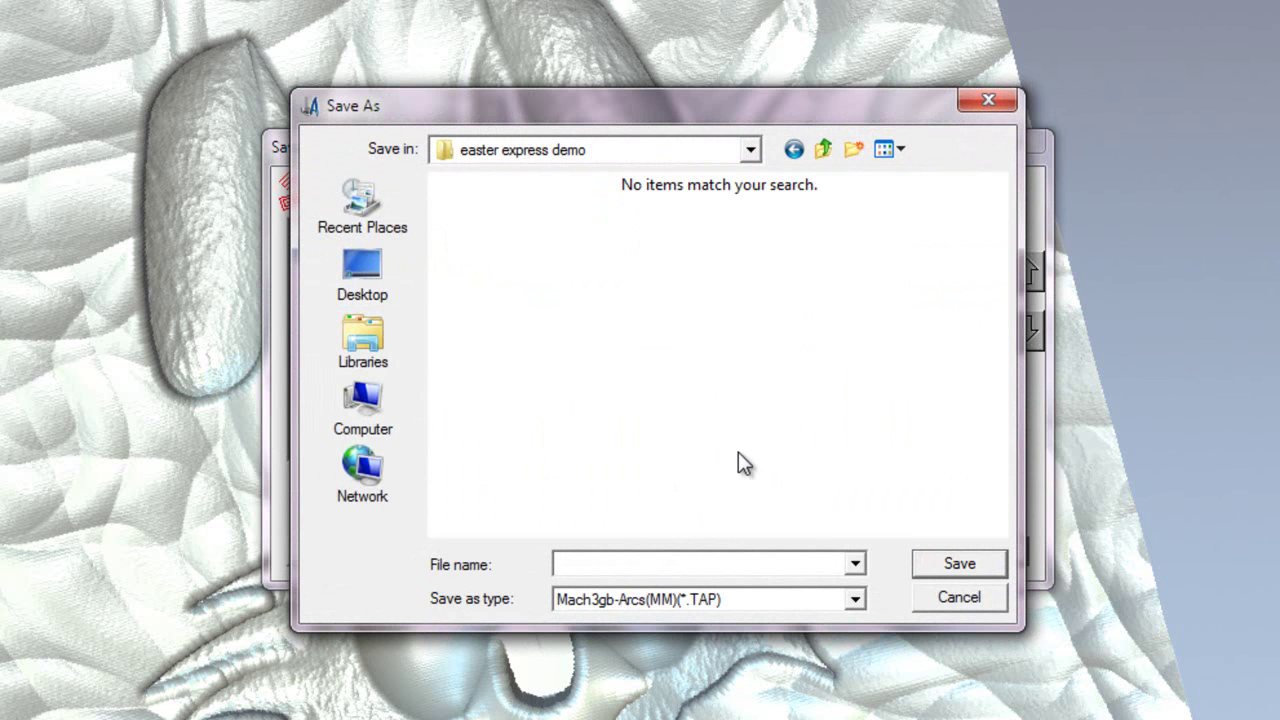
left_click(698, 563)
type("100")
key("Return")
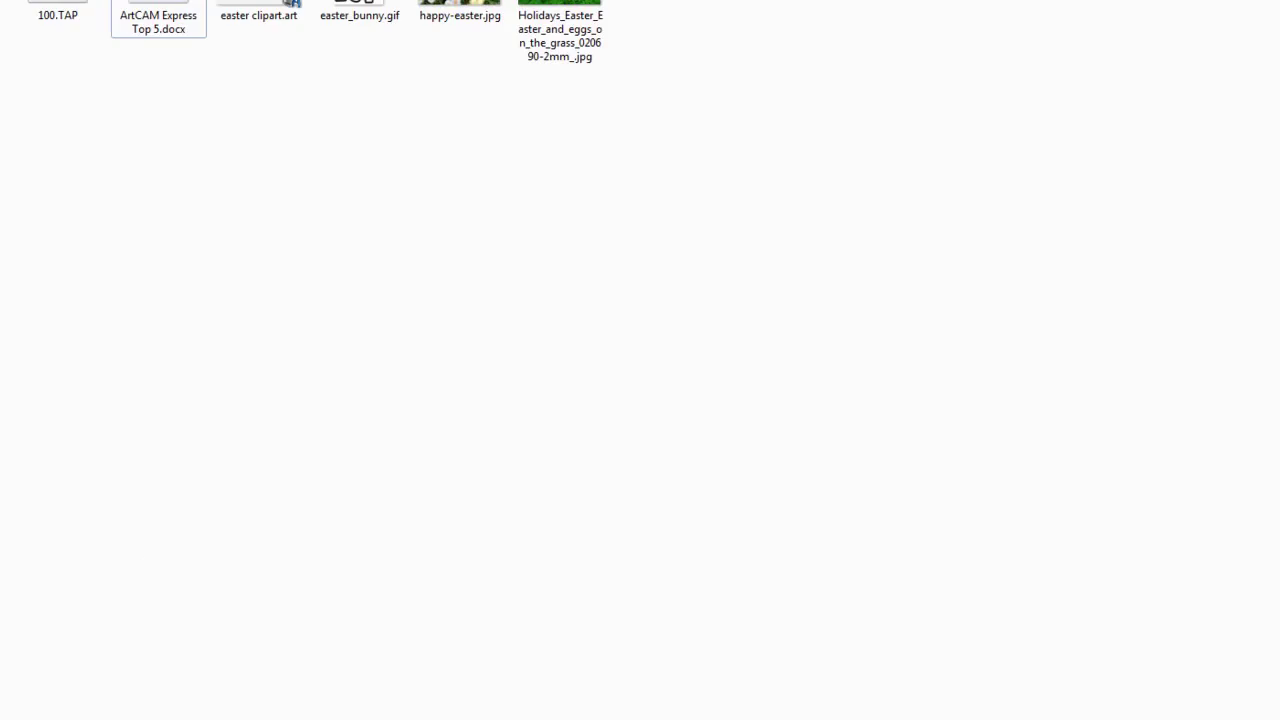
Step: Open 100.TAP from the easter express demo folder to view its G-code in WordPad
left_click(242, 111)
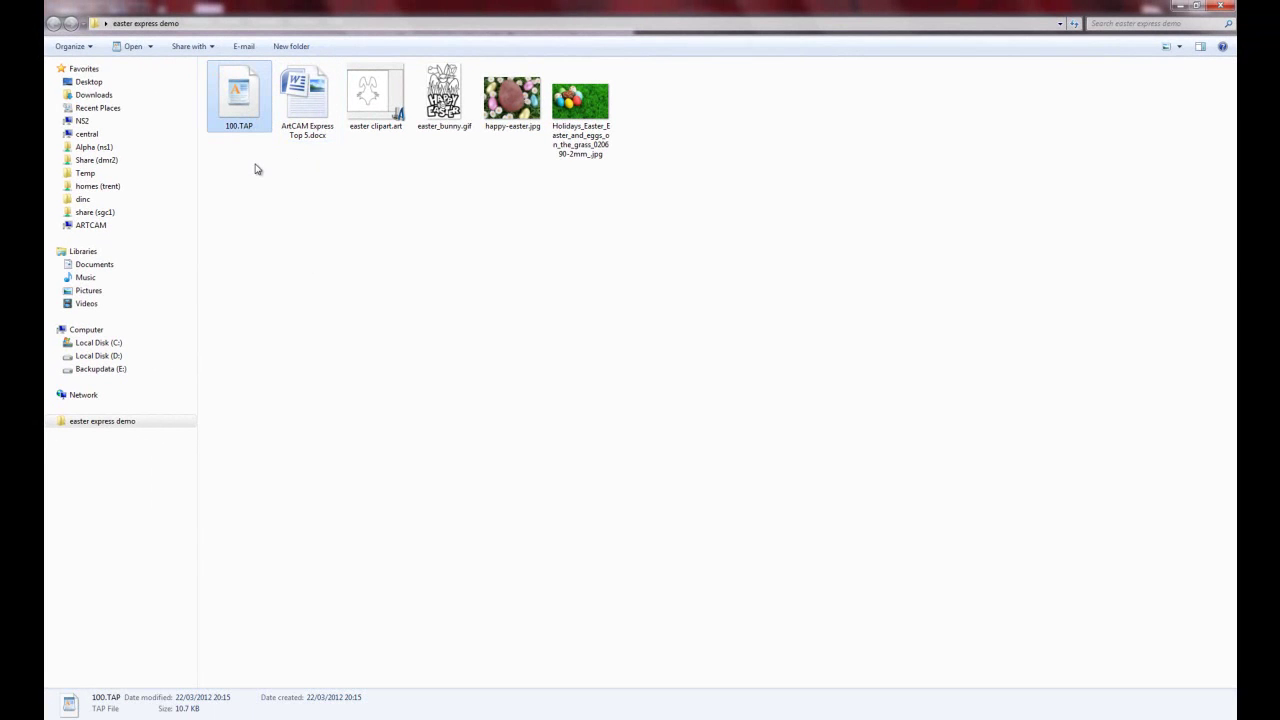
double_click(246, 106)
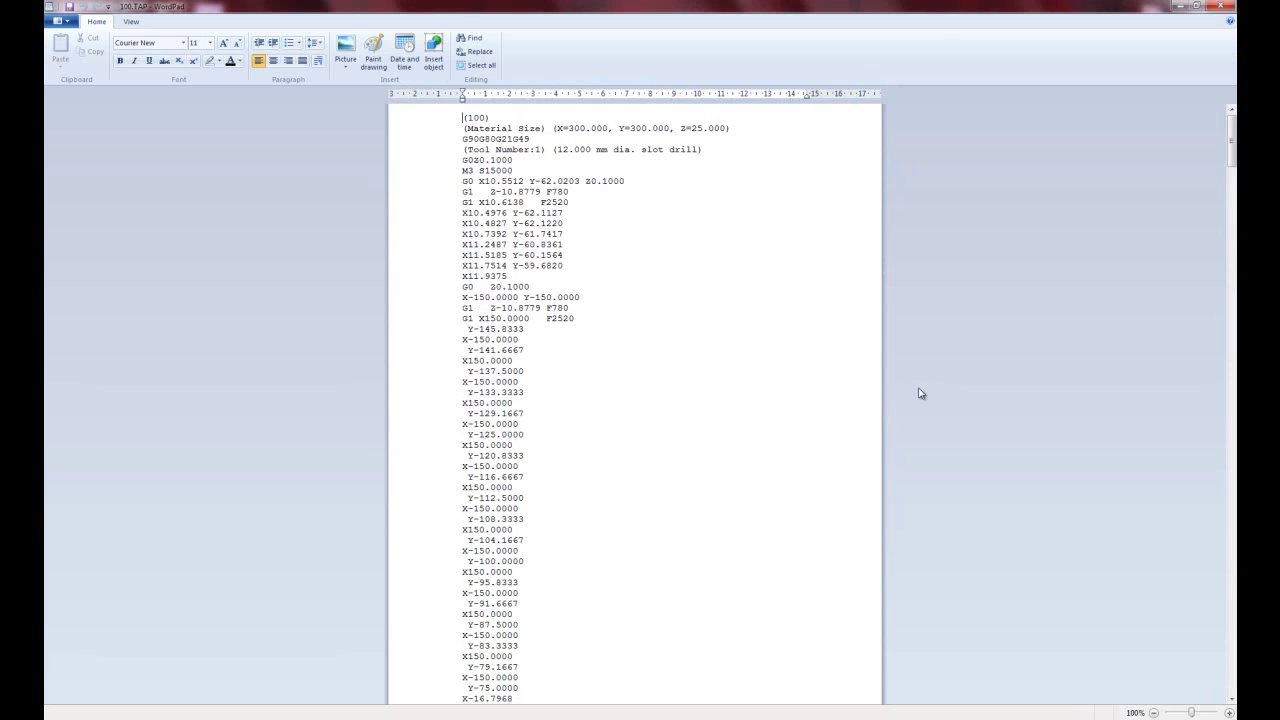
left_click(870, 425)
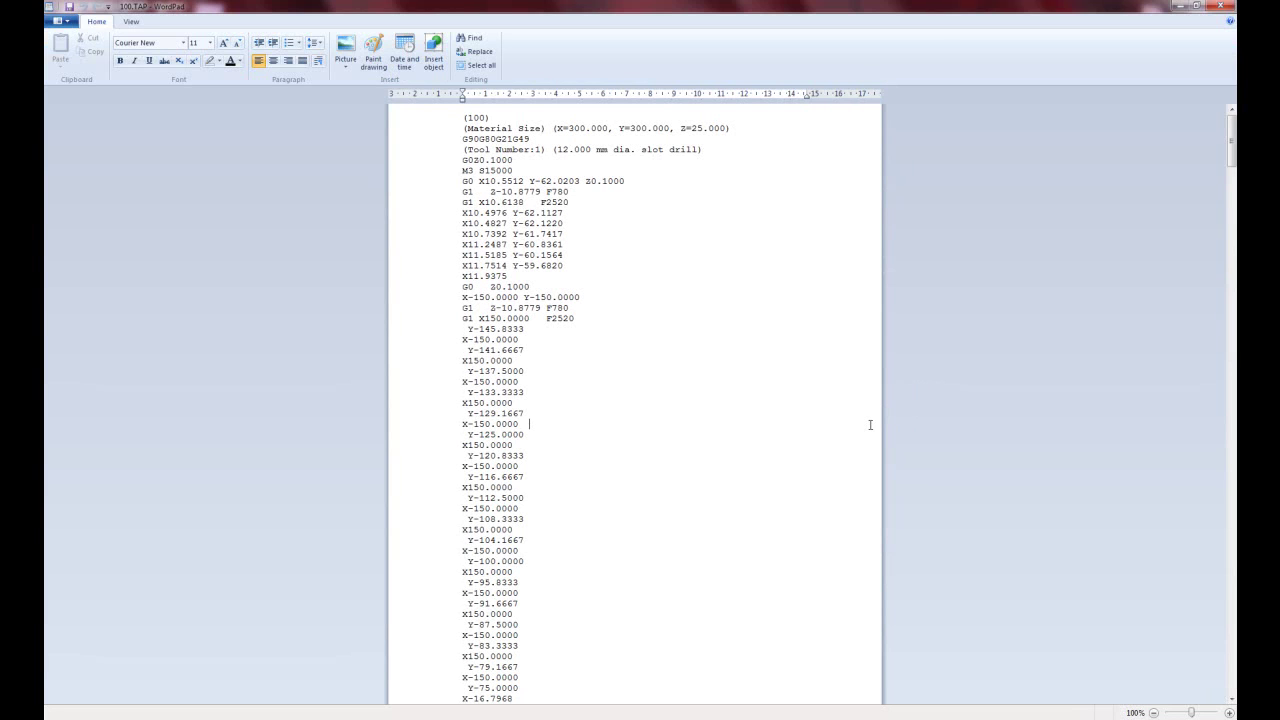